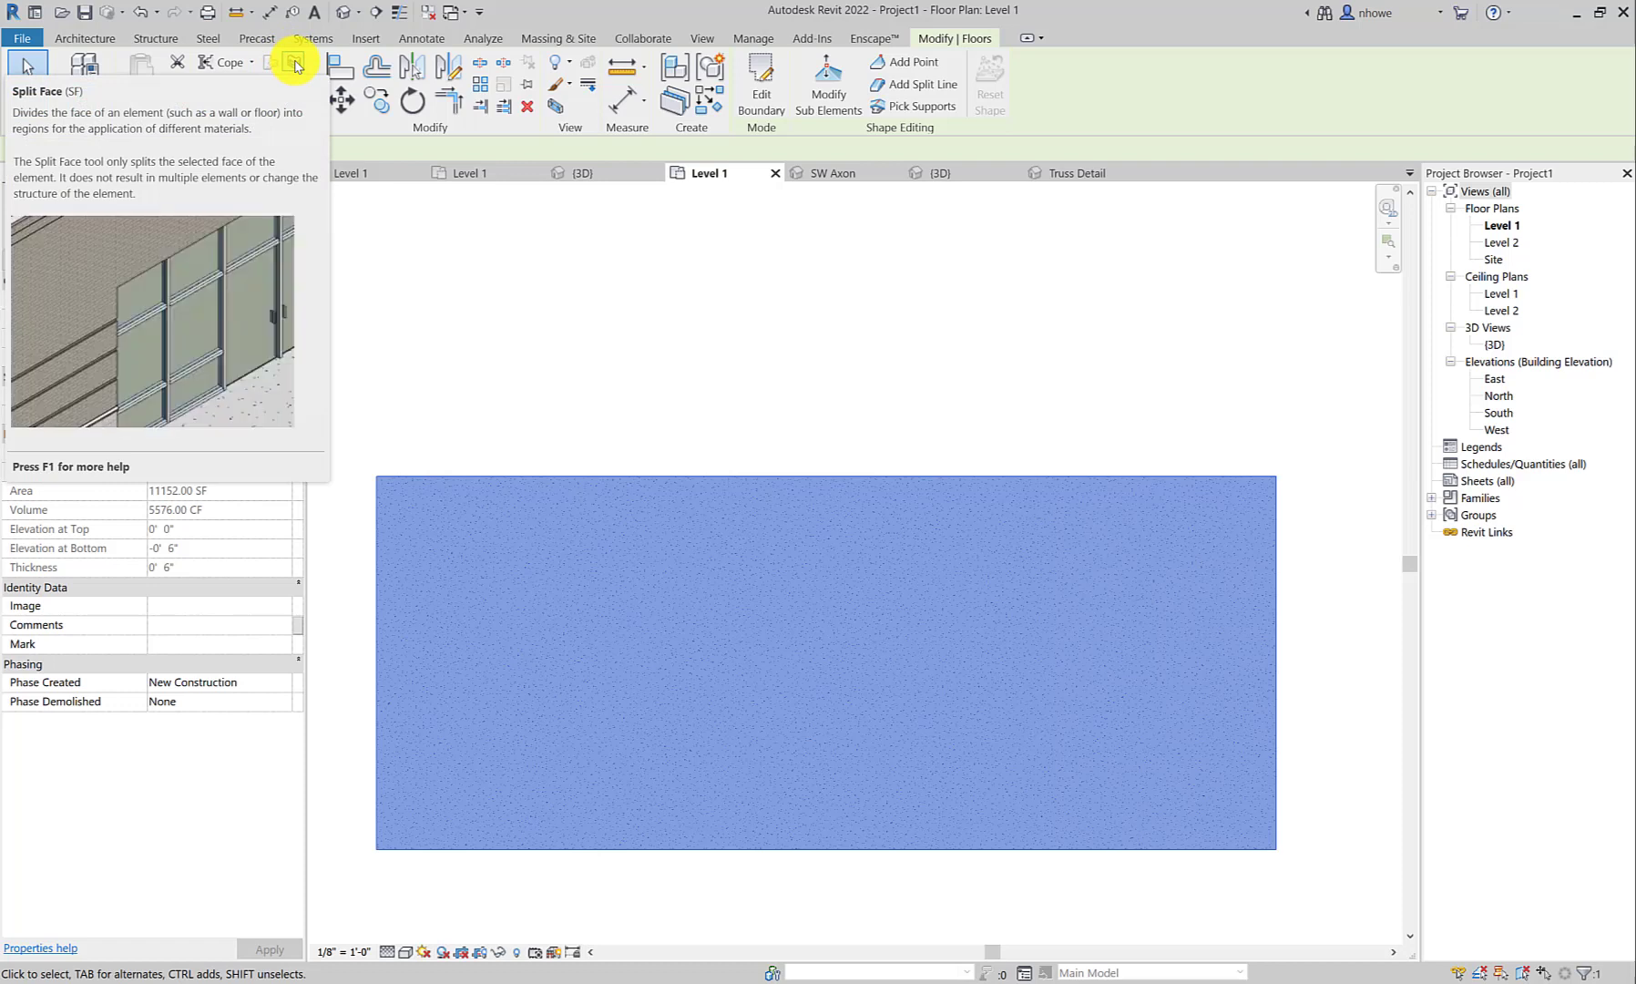
# Start Split Face on the foundation slab and sketch a vertical strip about 3' wide across the slab's full 68' depth near its left end.
pyautogui.click(294, 64)
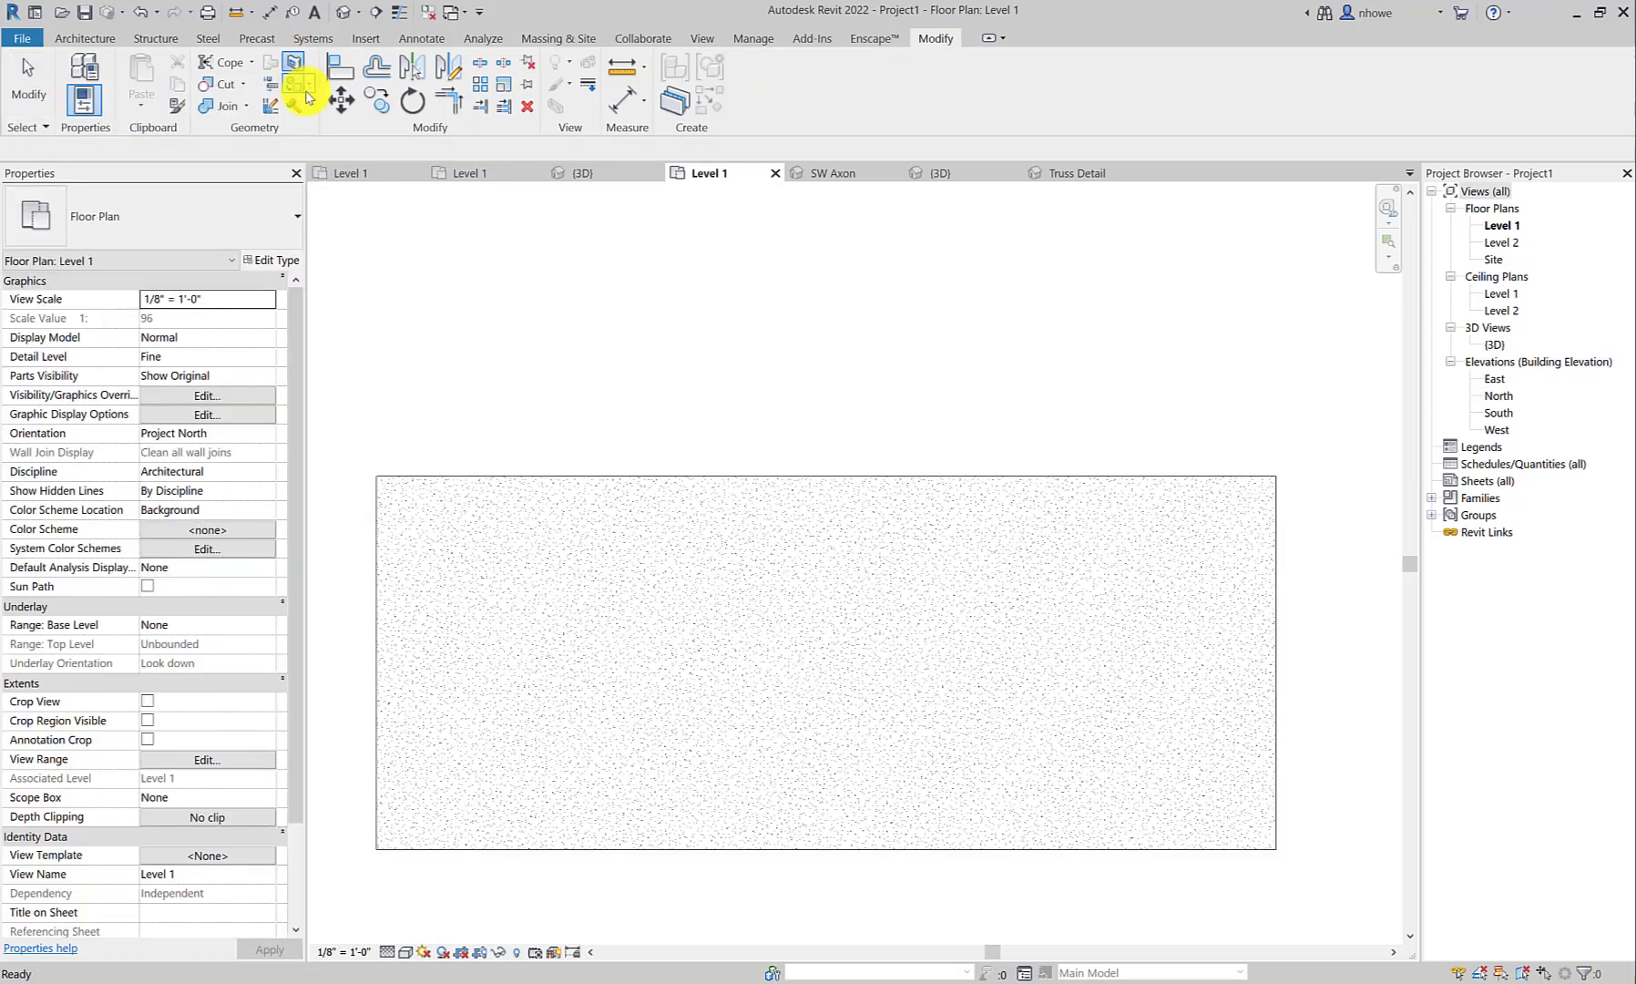
pyautogui.click(484, 477)
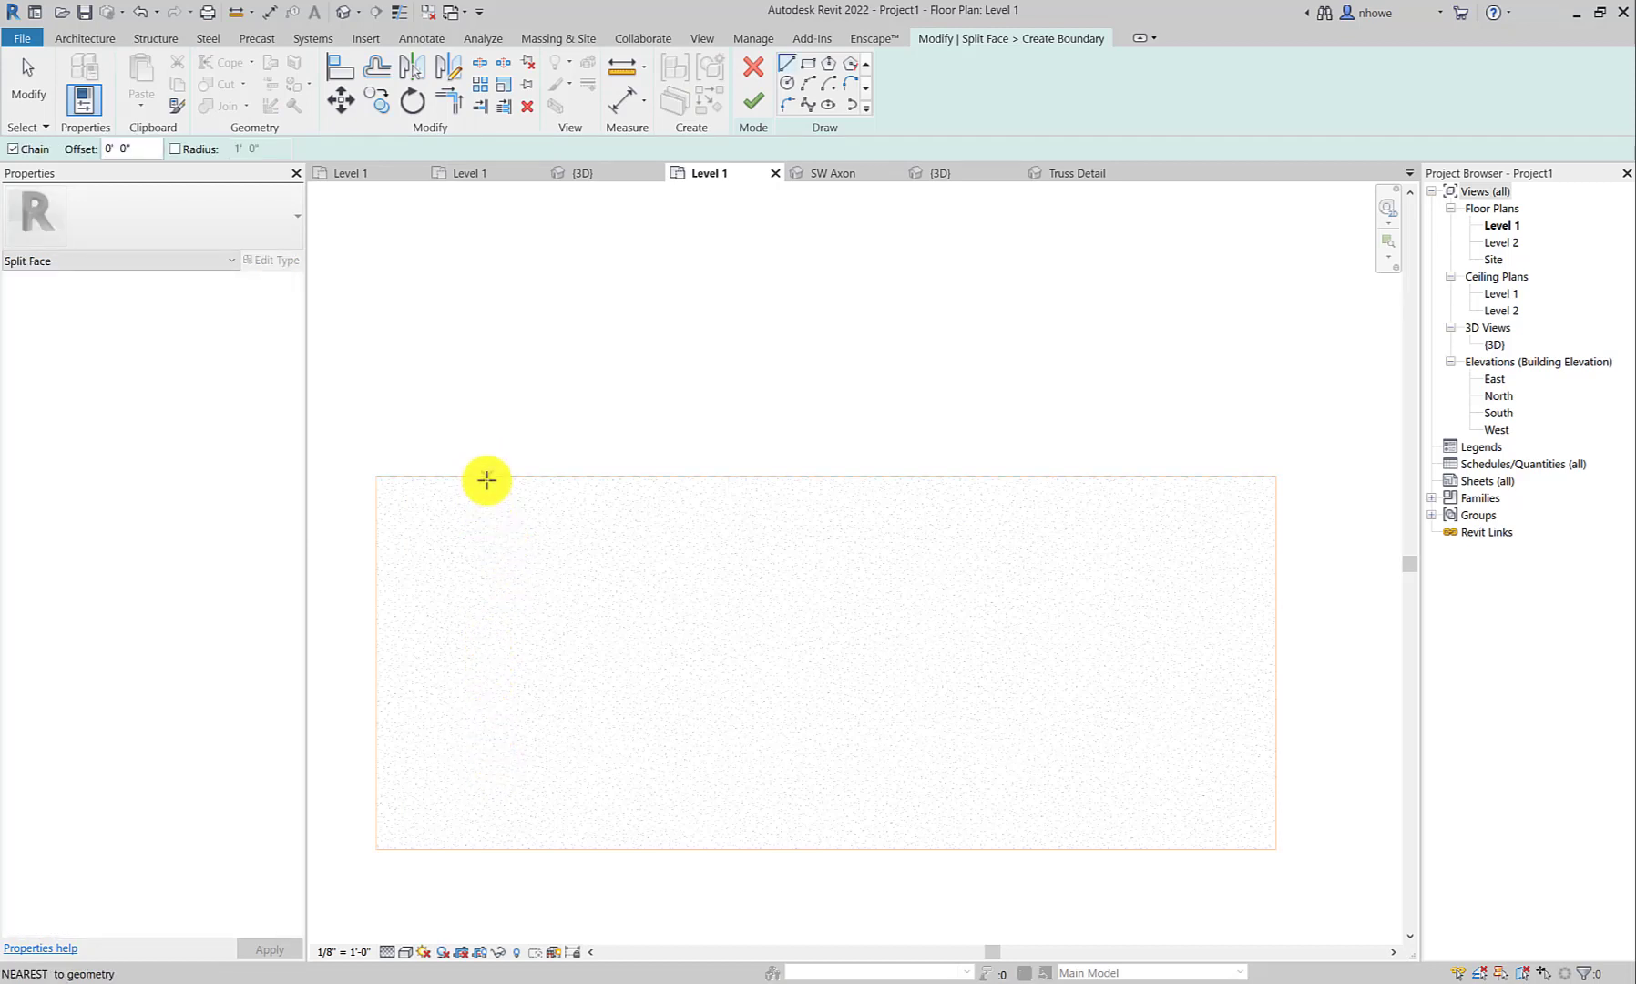
pyautogui.click(487, 477)
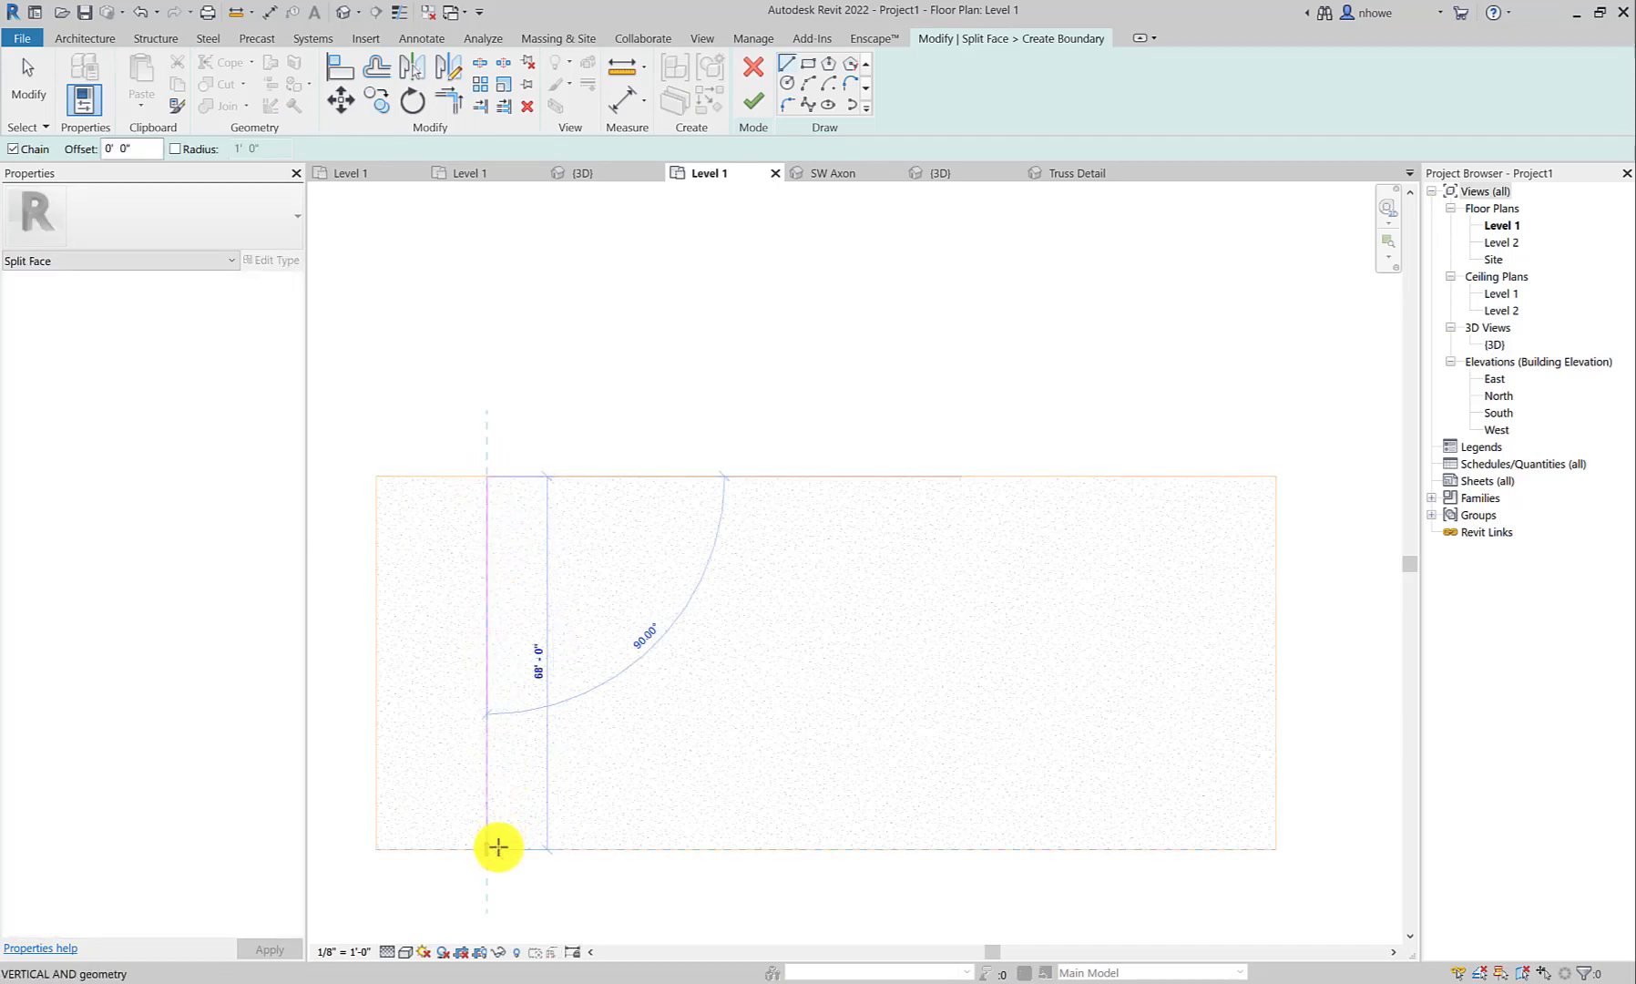
pyautogui.click(493, 846)
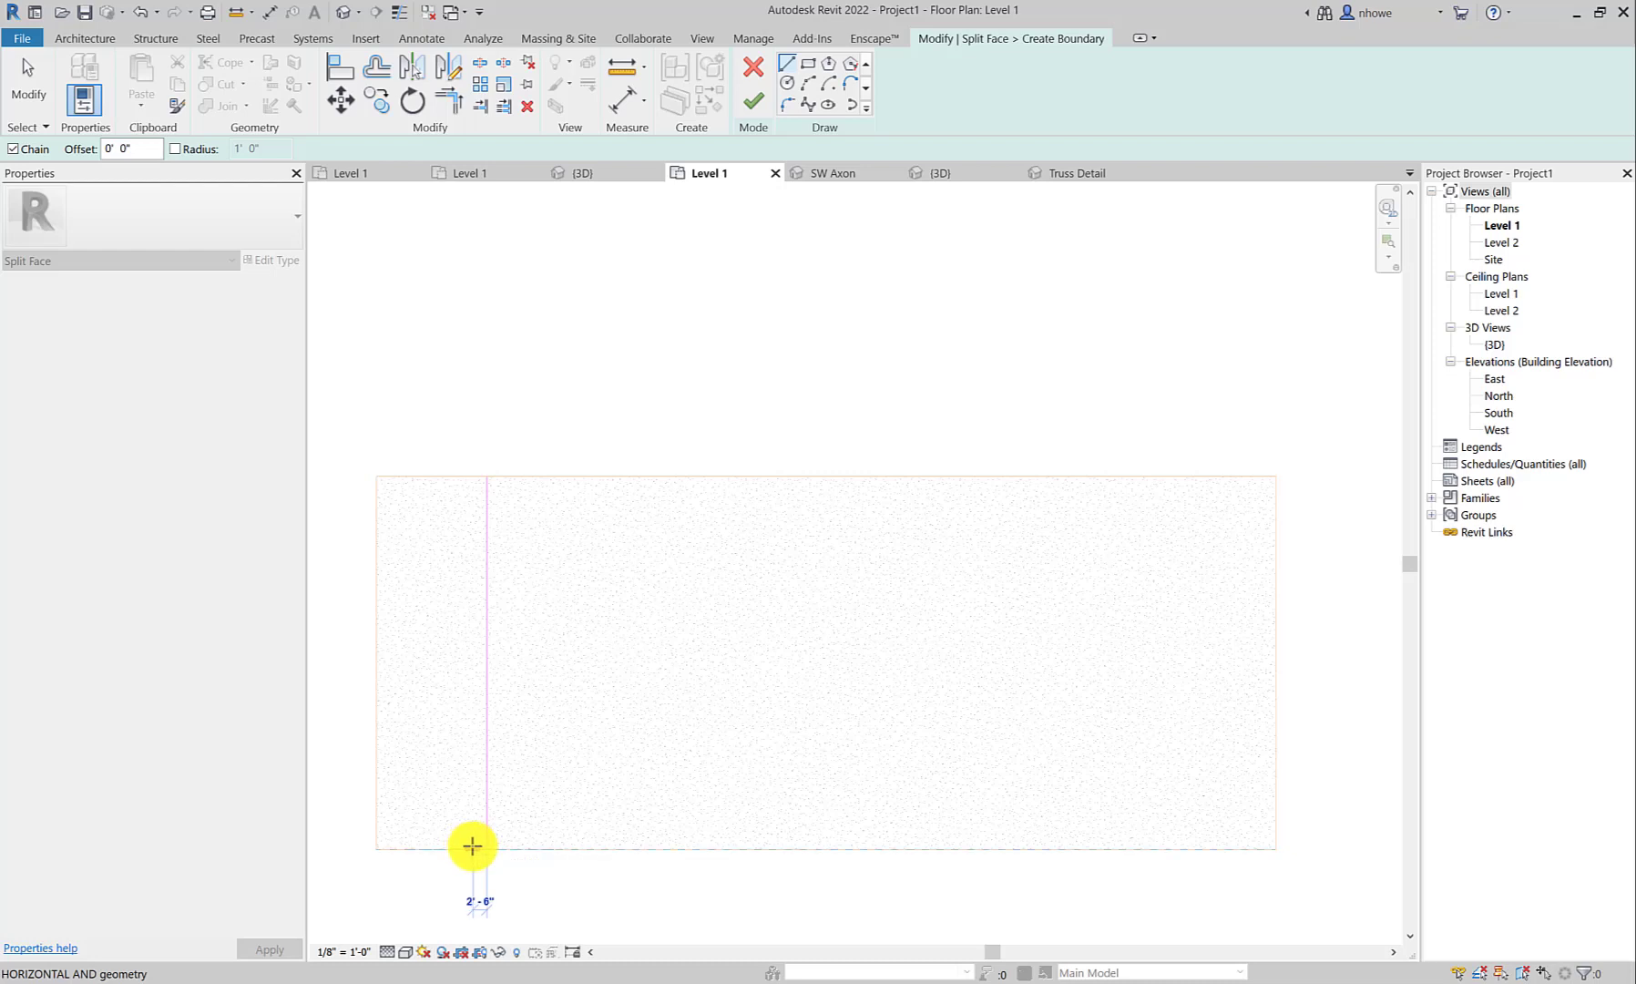
pyautogui.click(470, 847)
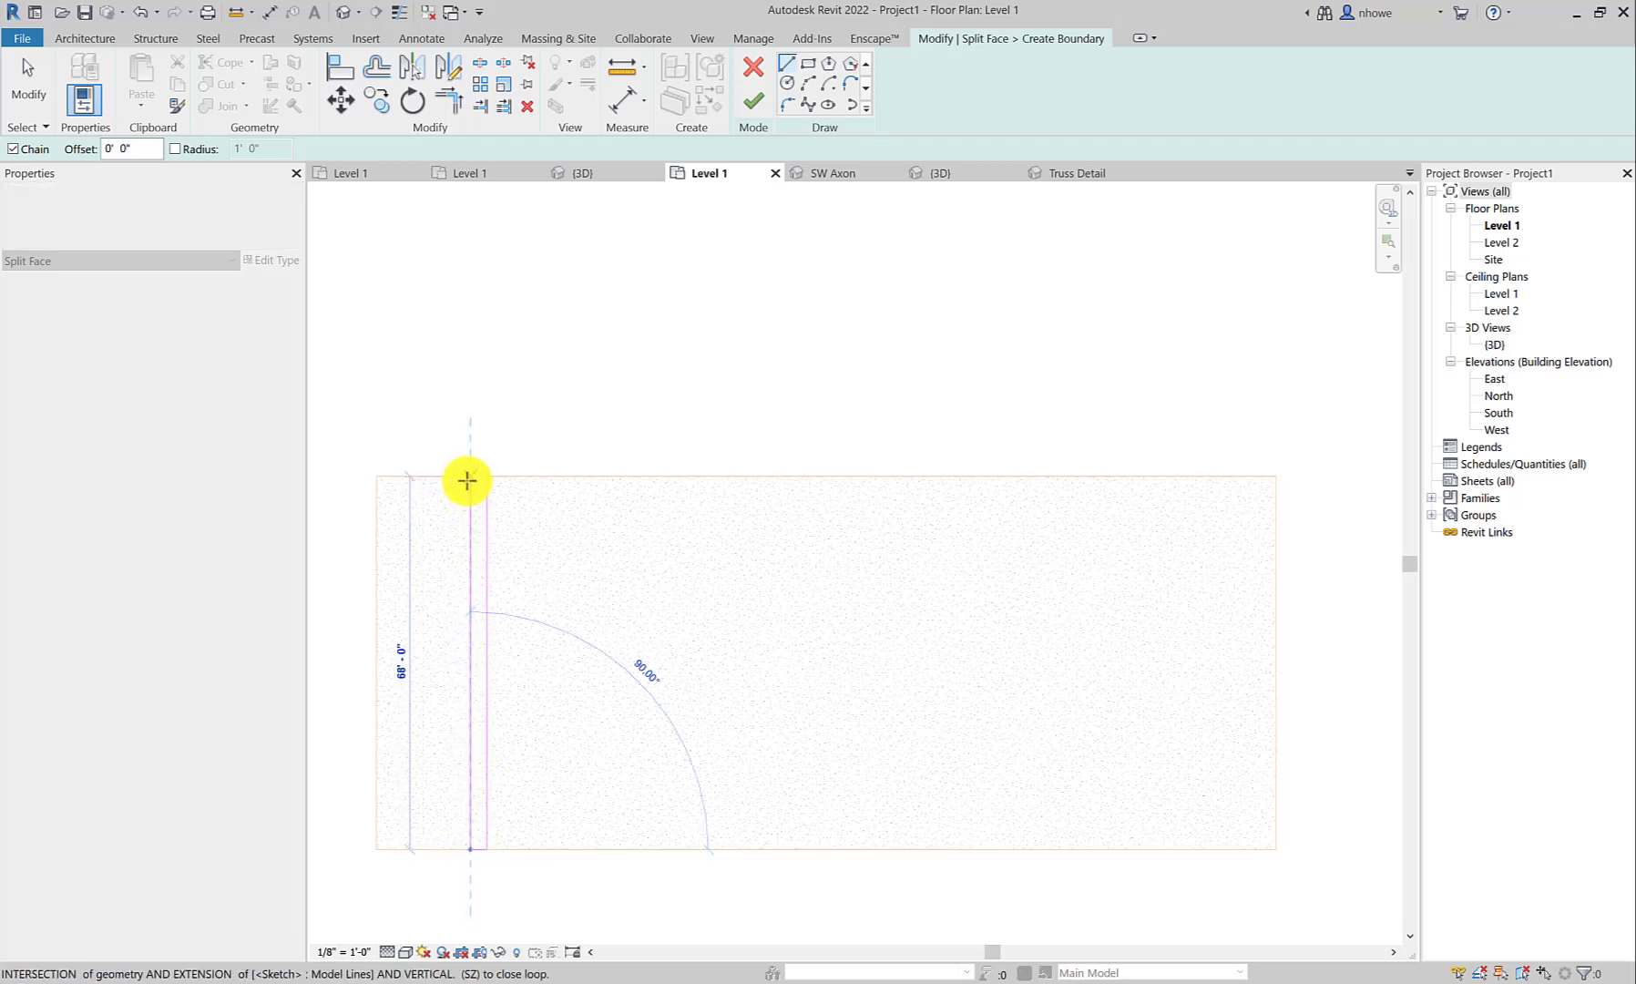
pyautogui.click(469, 478)
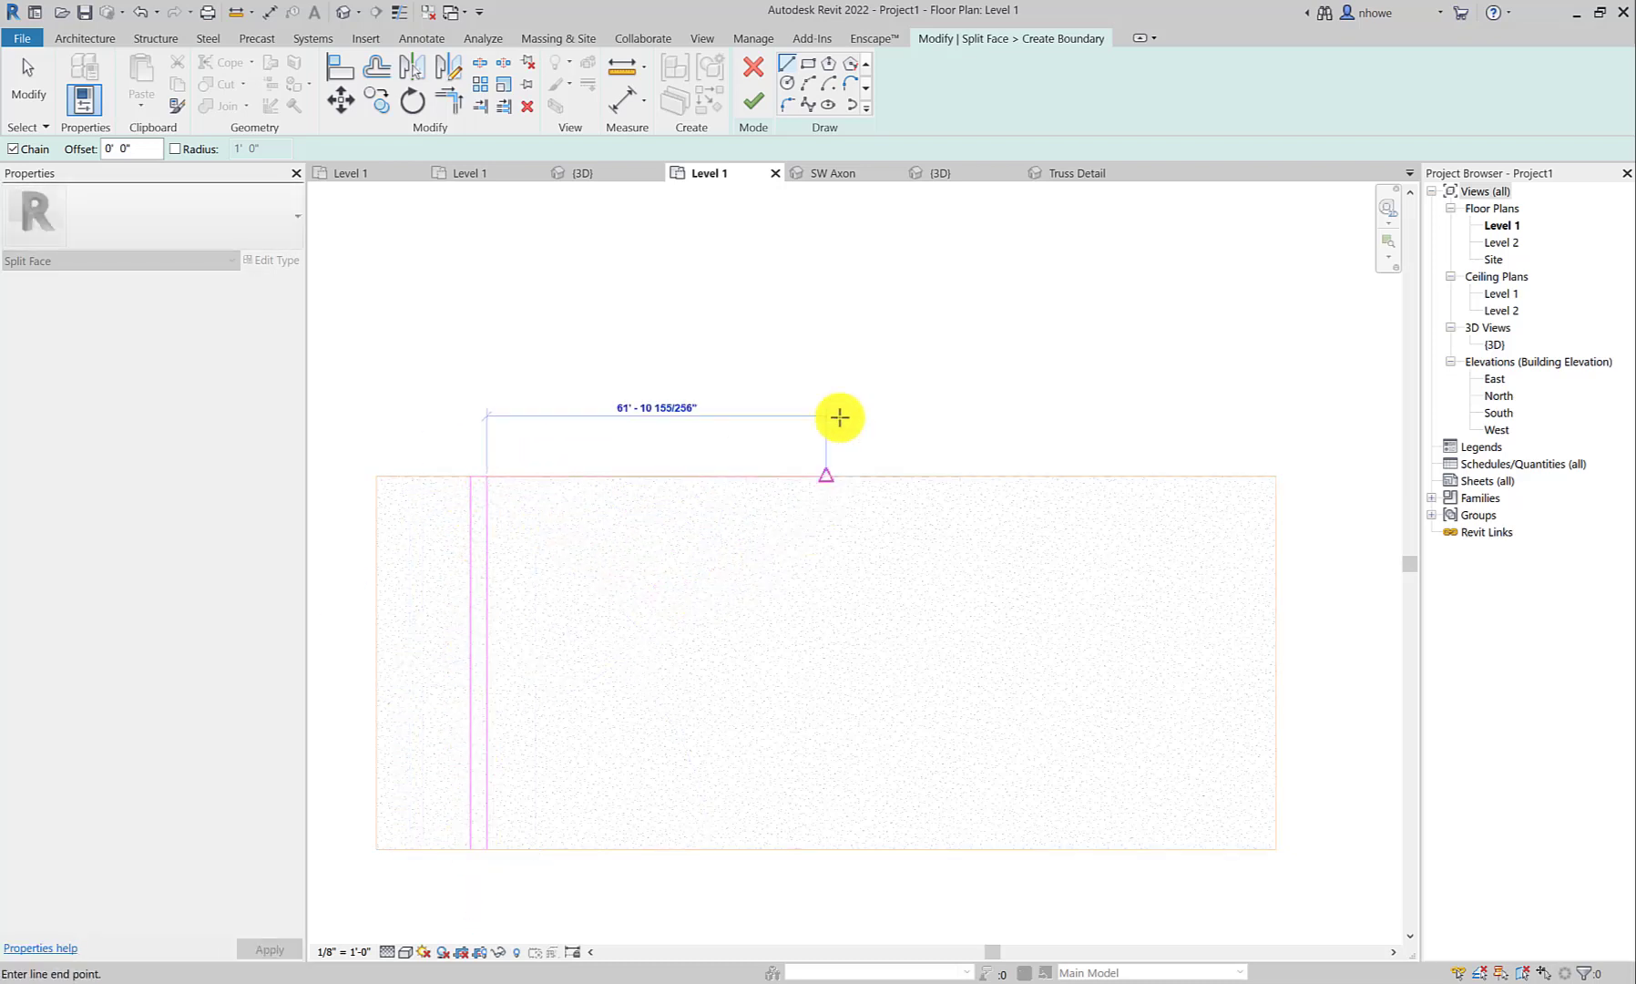
# Remove the strip's short end lines along the slab edges so the split boundary is an open loop, and finish the face split.
pyautogui.click(764, 104)
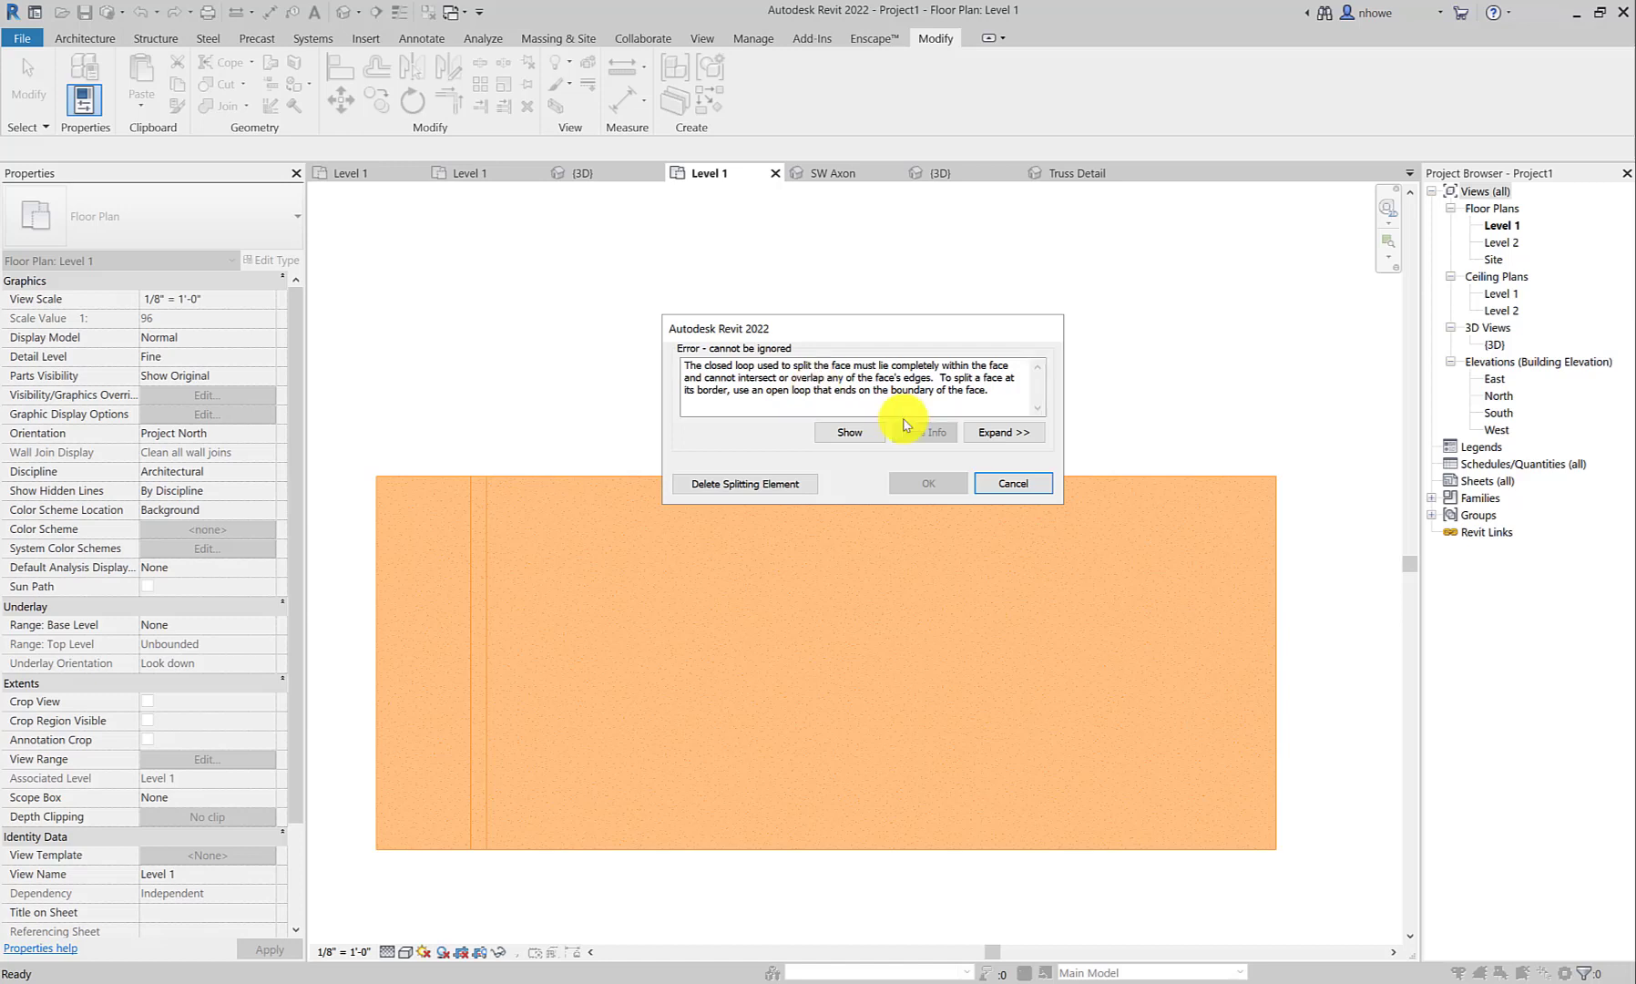
pyautogui.click(1013, 483)
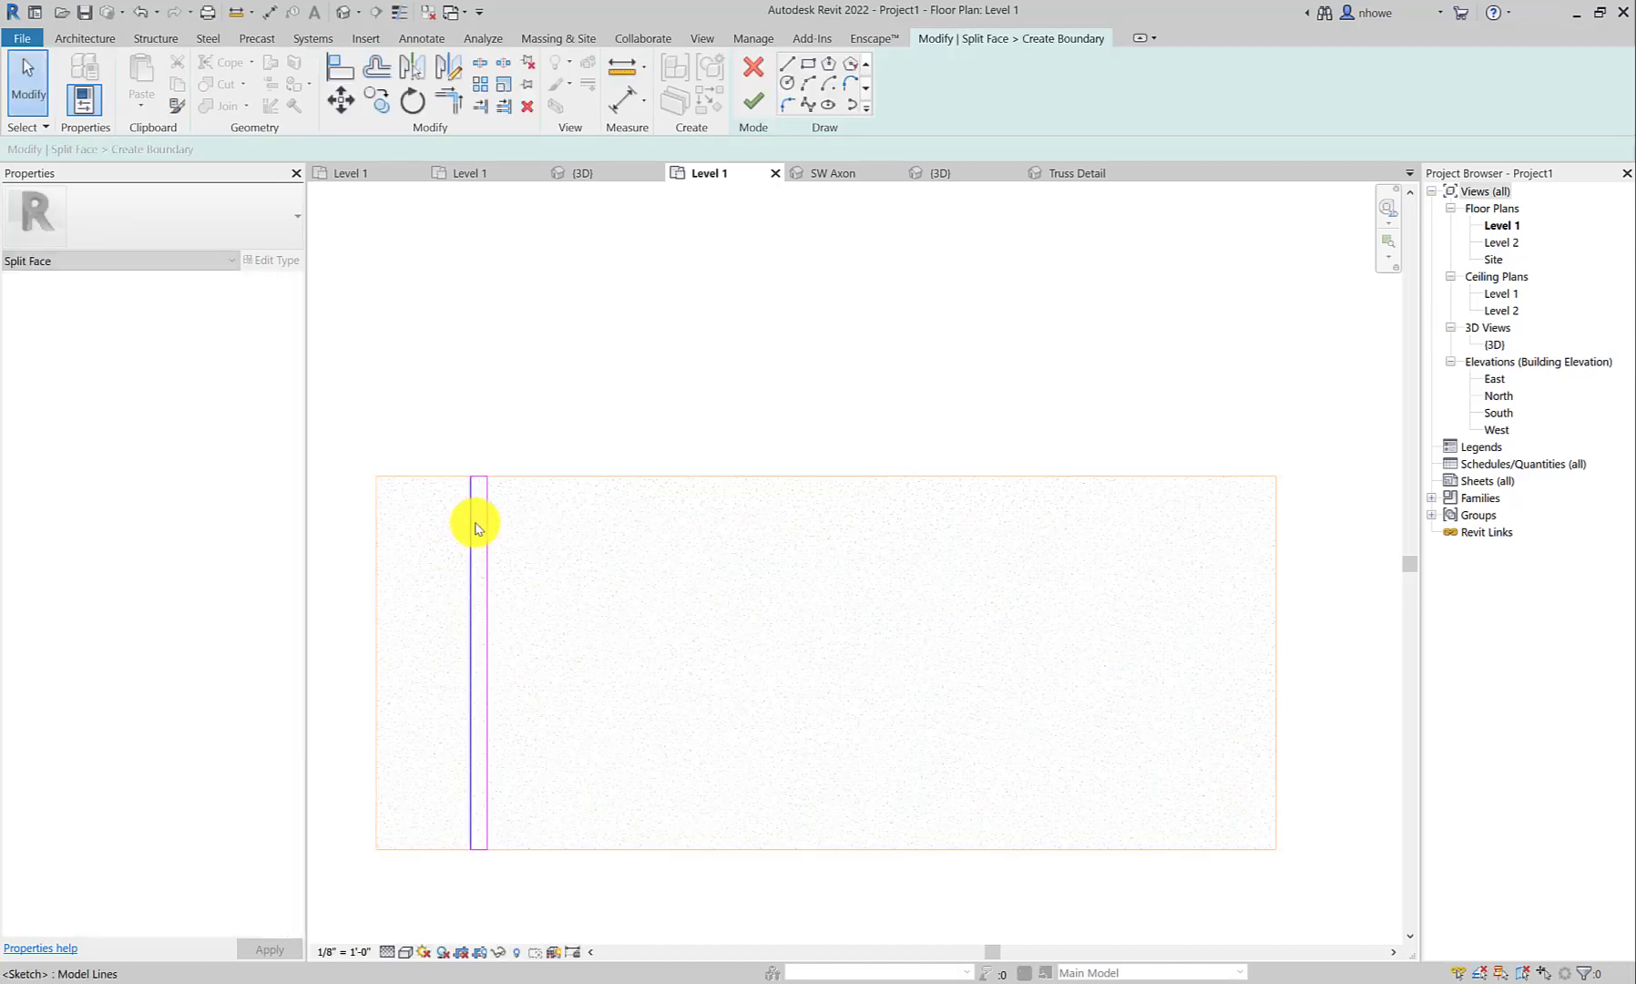
pyautogui.click(483, 481)
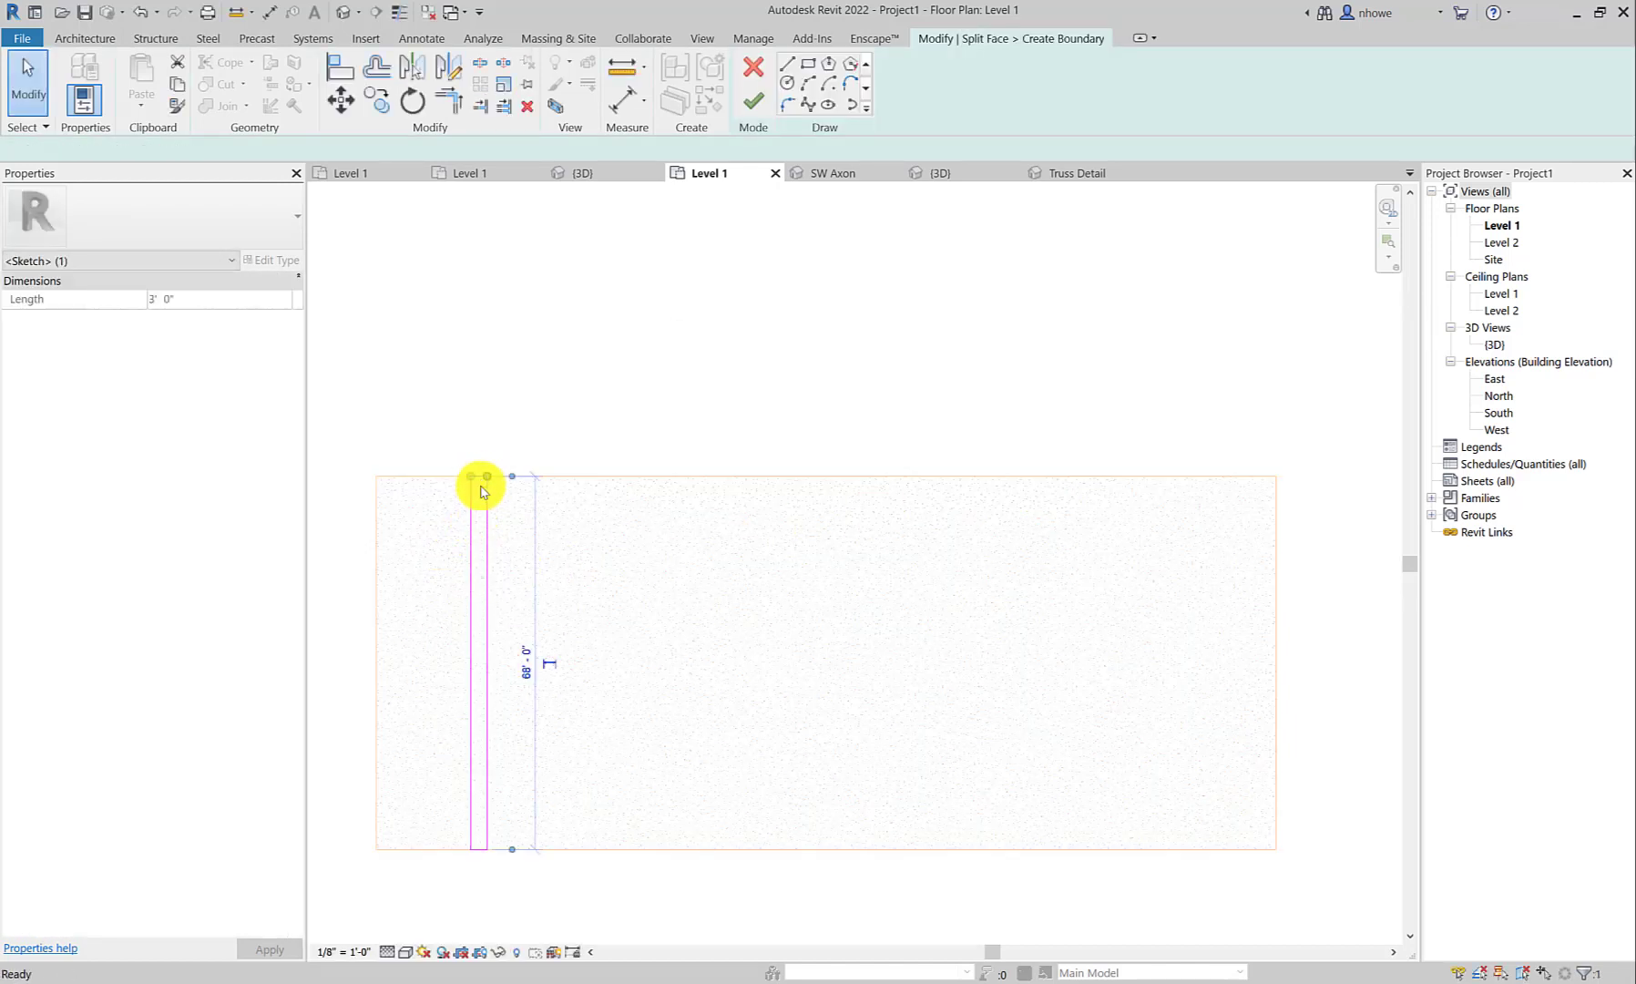
pyautogui.press('Escape')
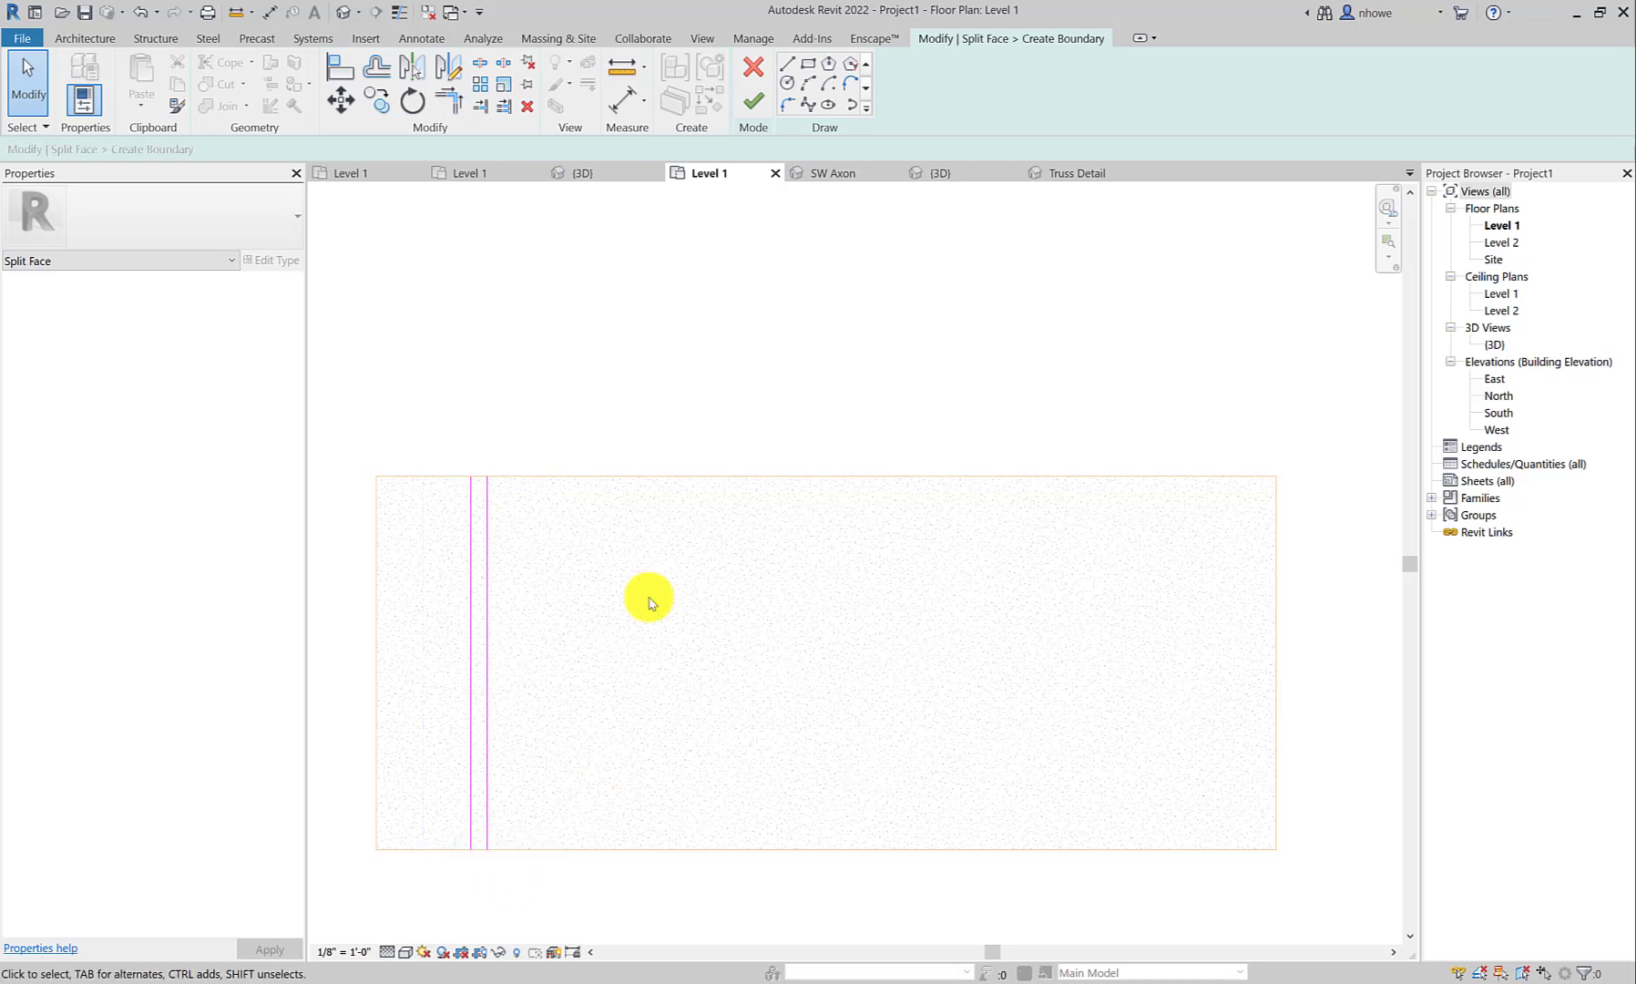
pyautogui.click(754, 100)
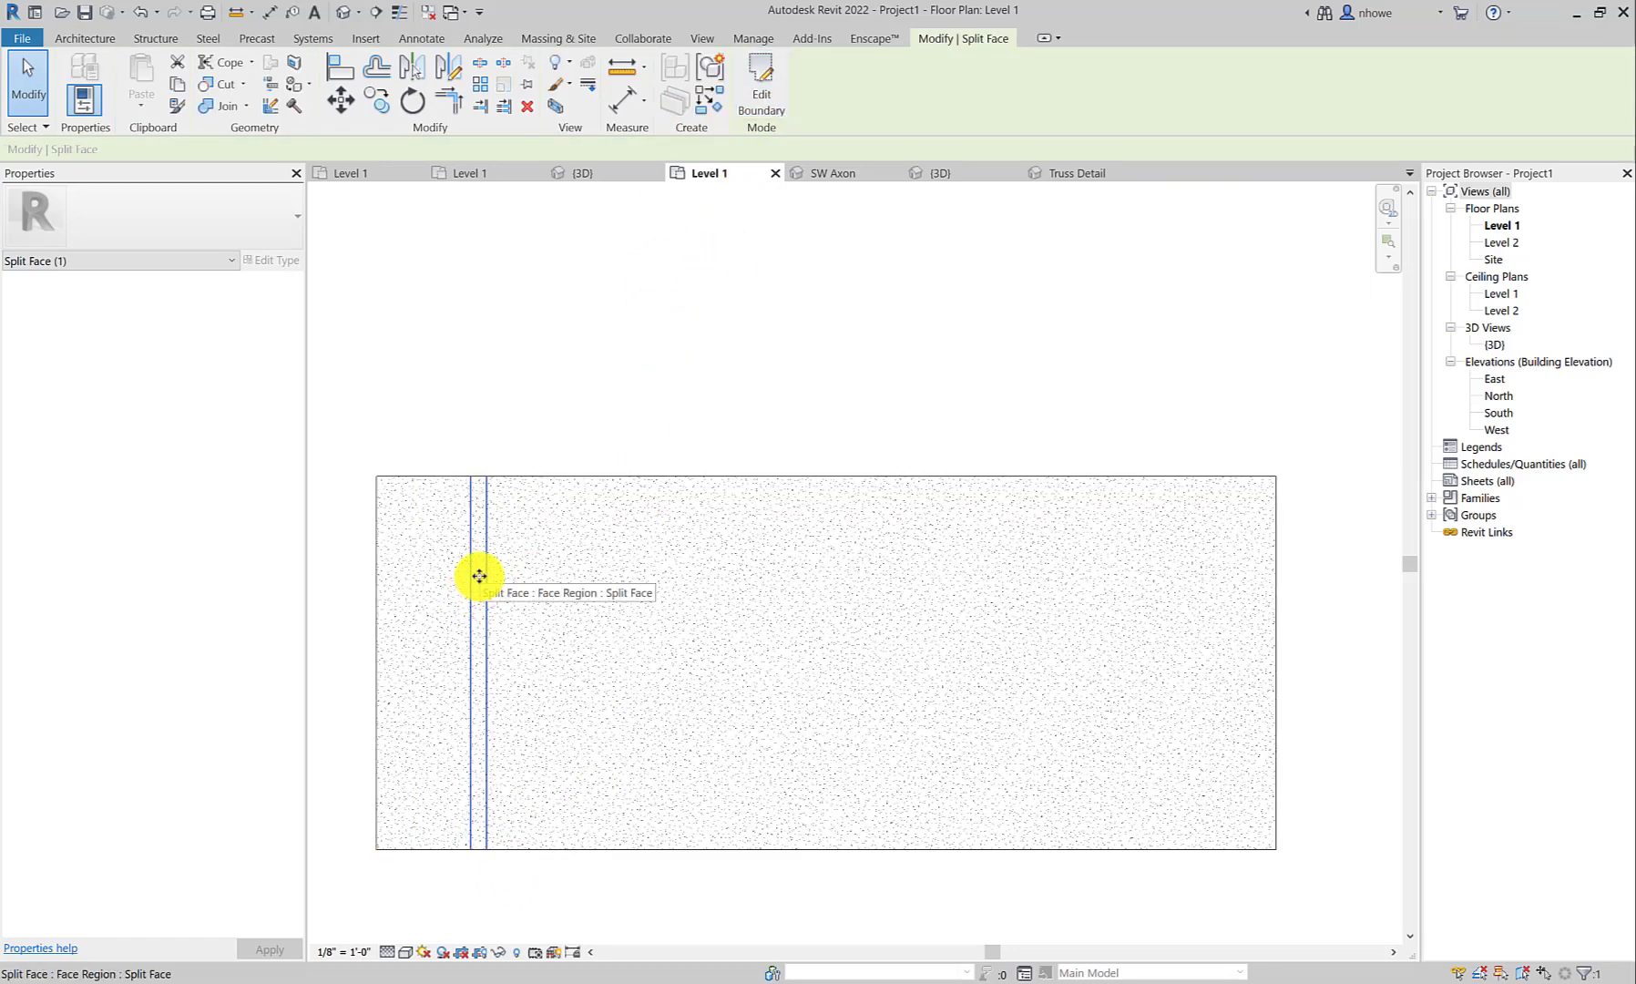
pyautogui.click(522, 464)
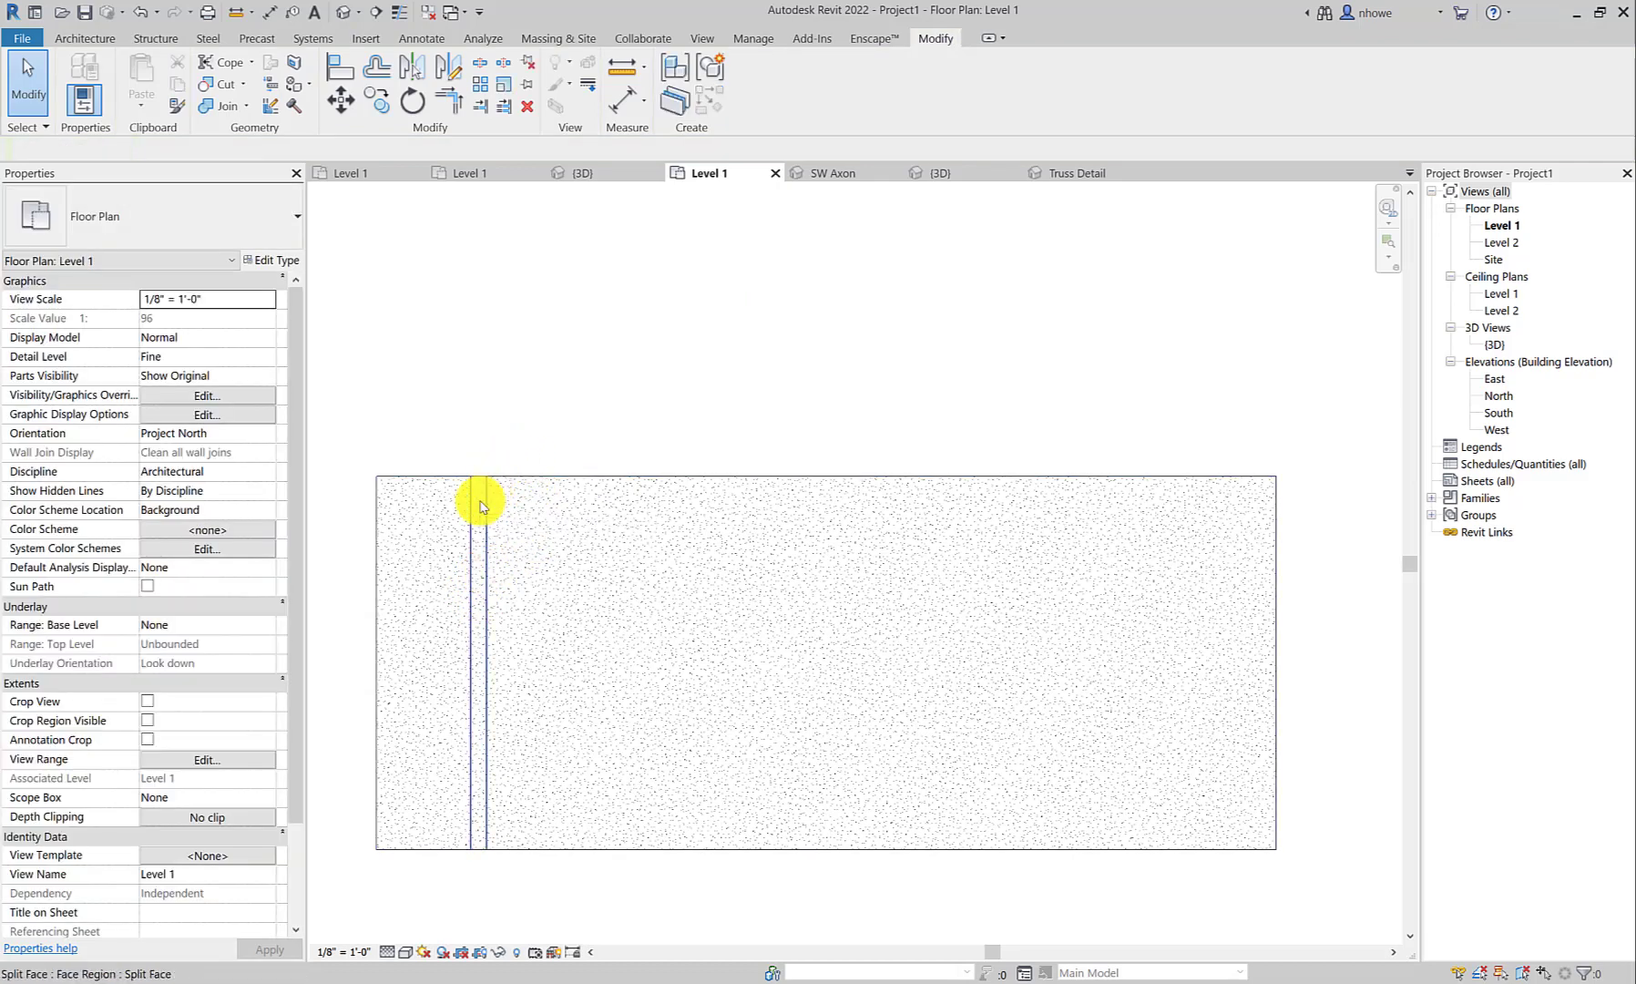
# Paint the split strip on the slab with the Brick, HerringBone material.
pyautogui.click(482, 507)
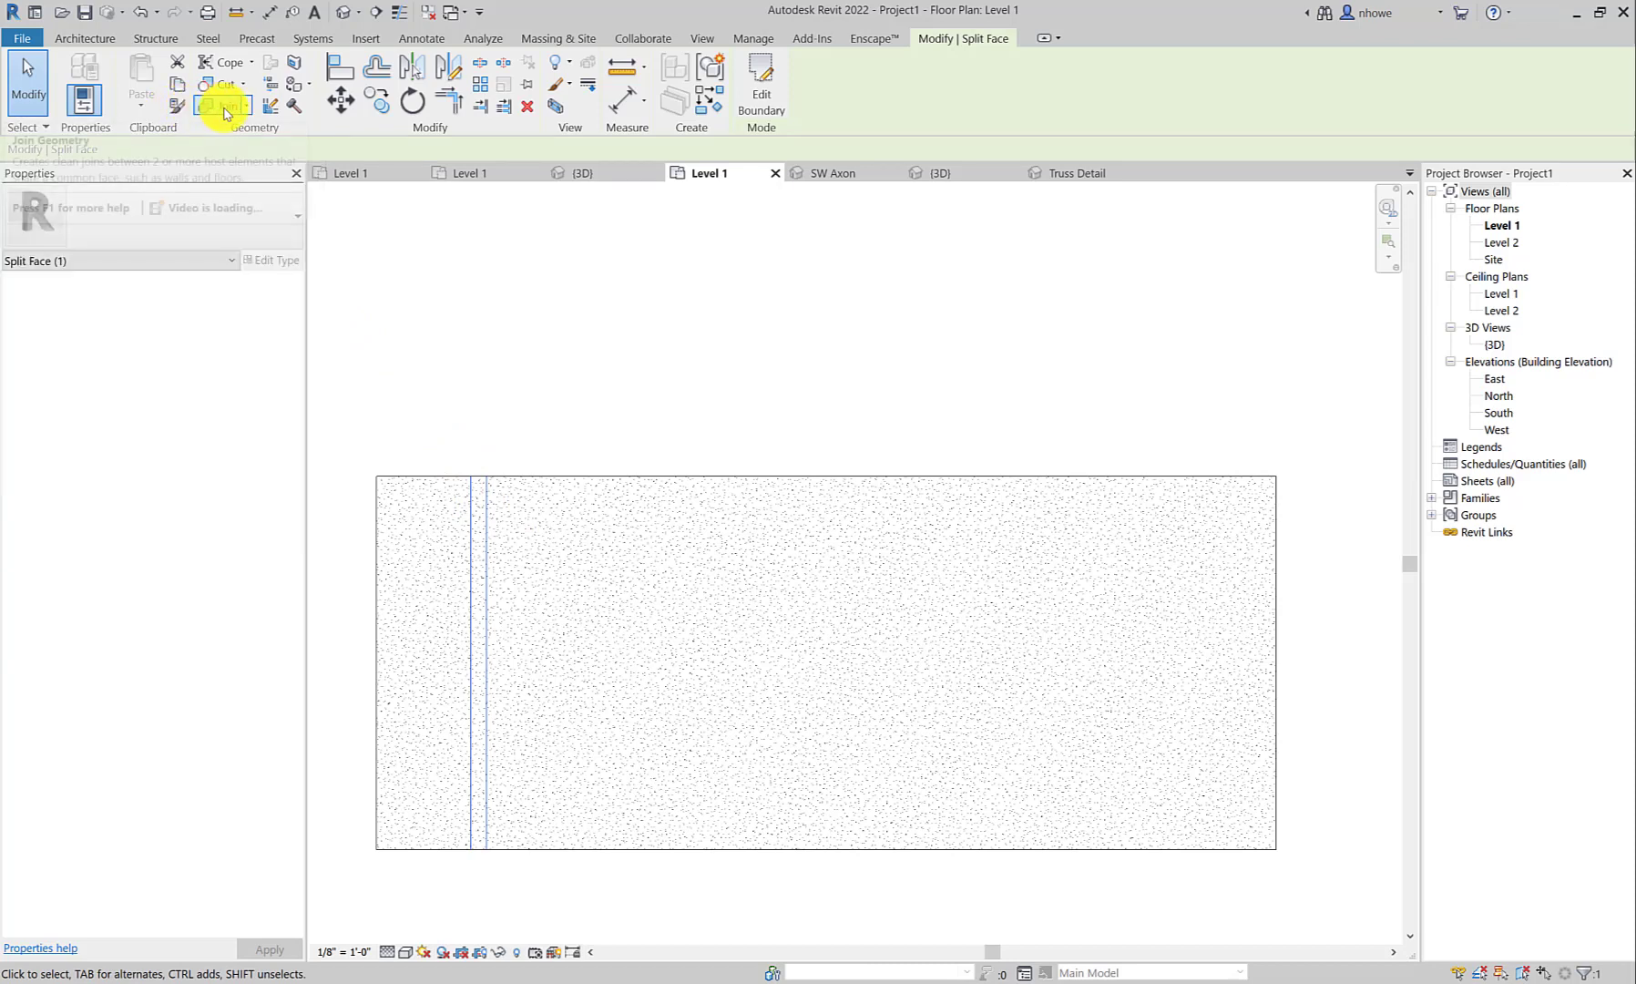
pyautogui.click(305, 86)
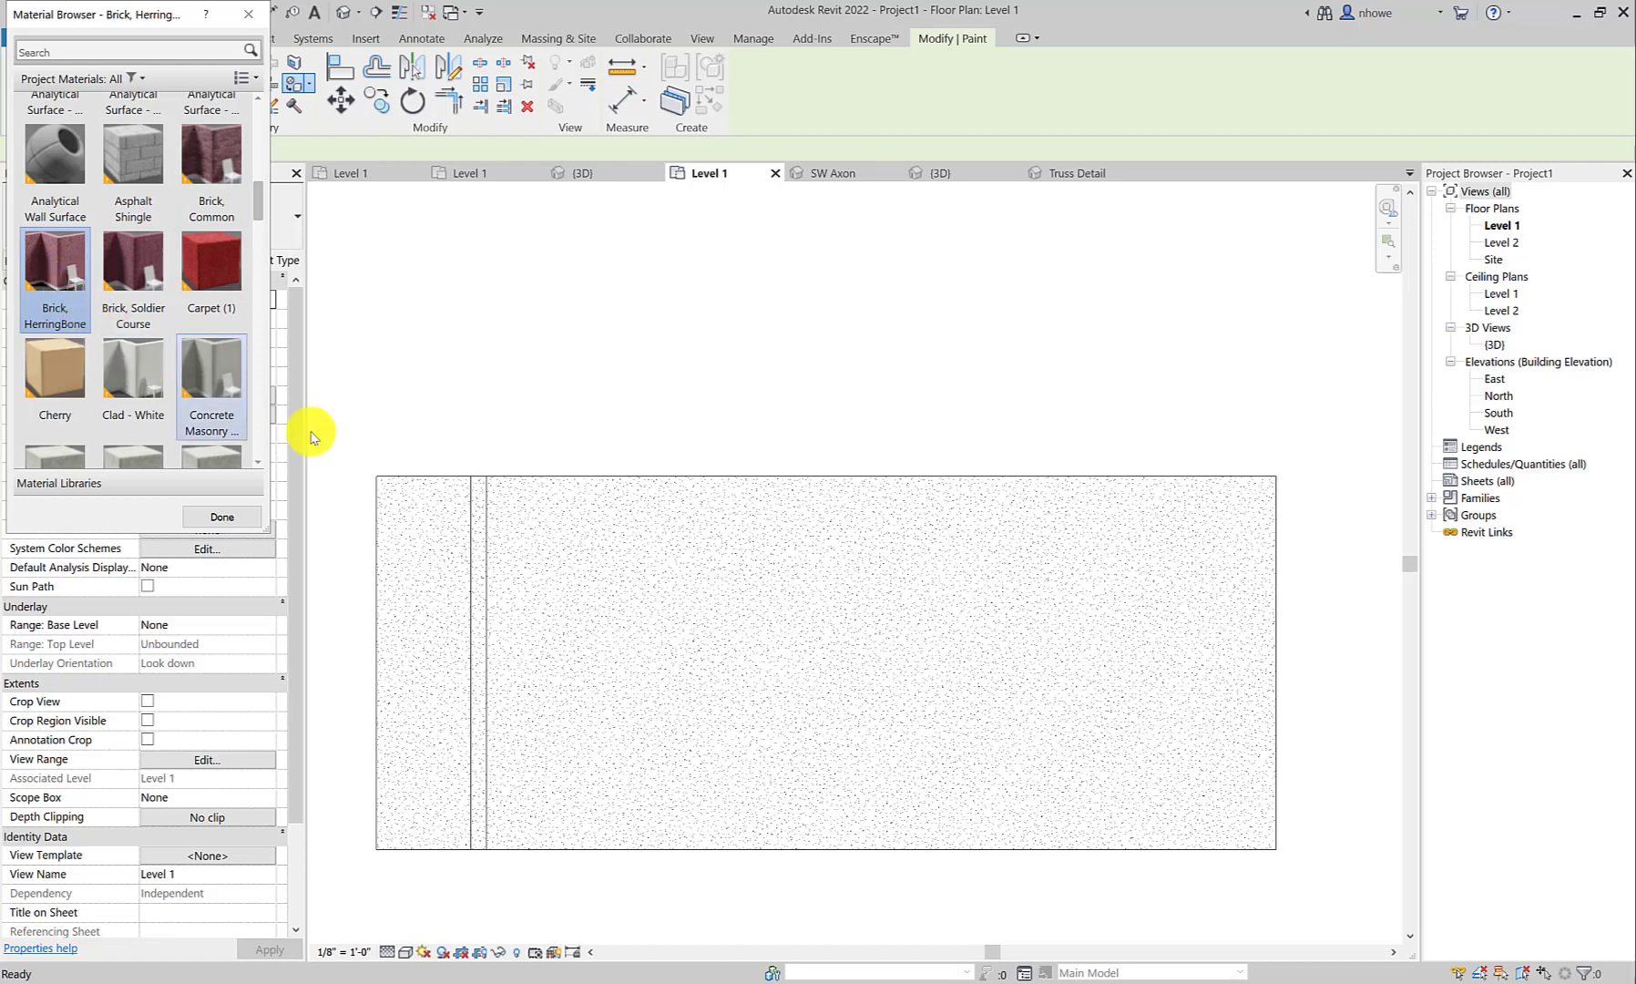
pyautogui.click(487, 520)
pyautogui.scroll(2, 484, 526)
pyautogui.click(486, 522)
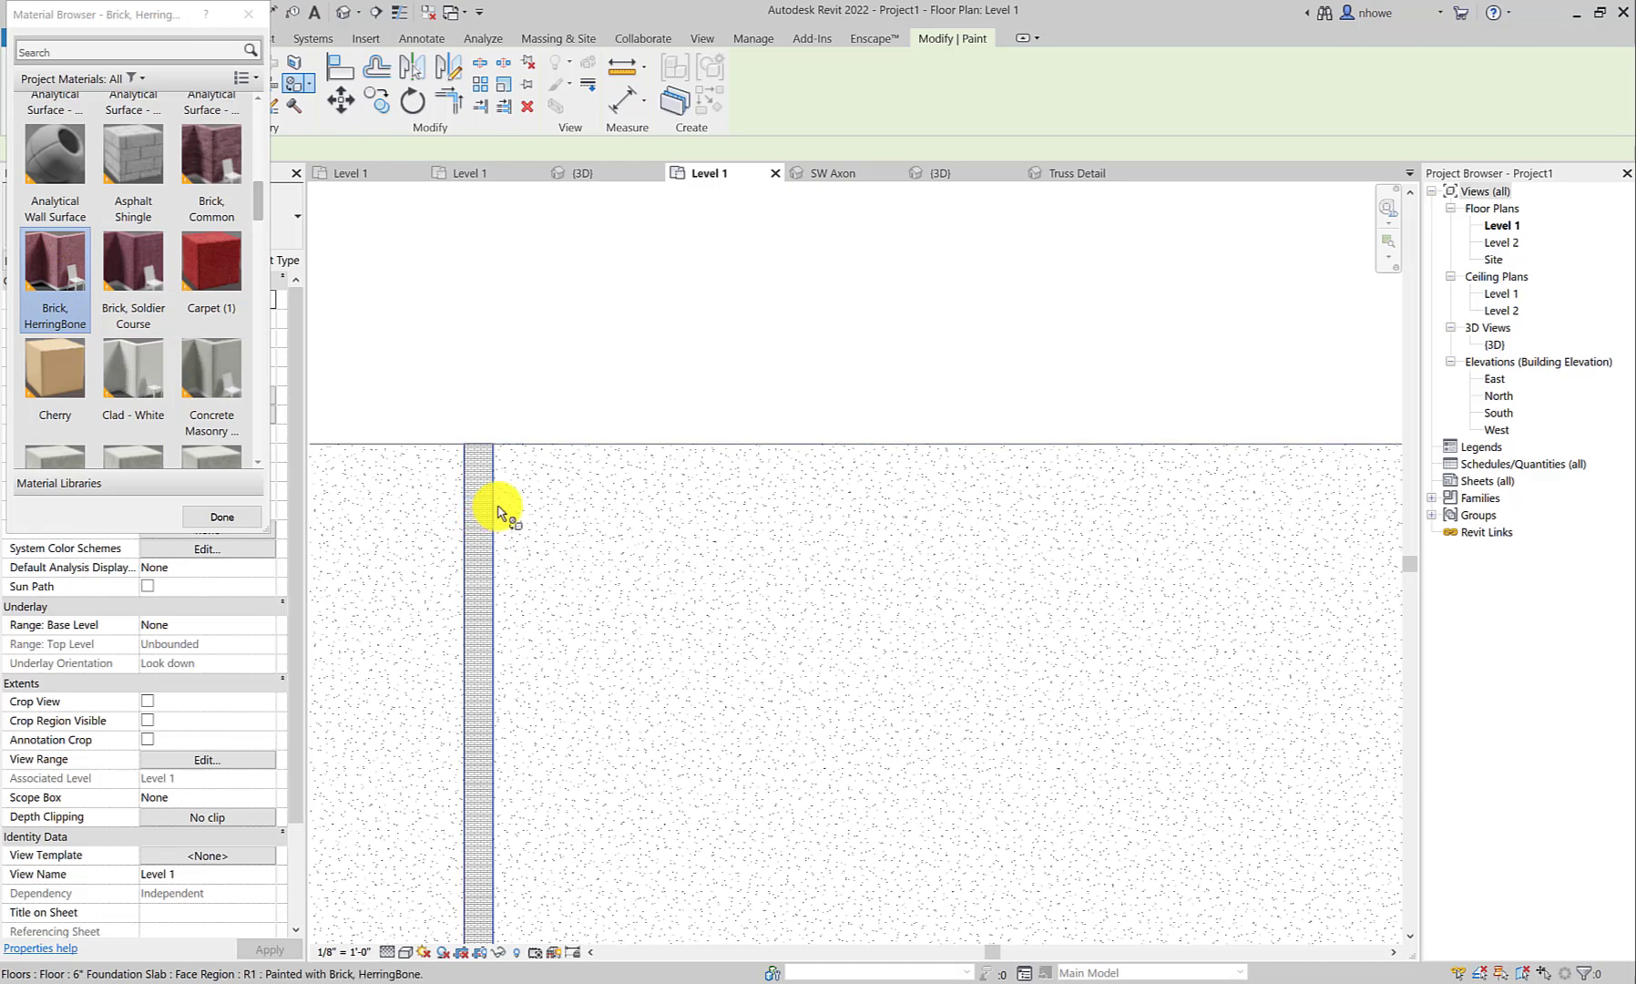
pyautogui.scroll(-2, 501, 509)
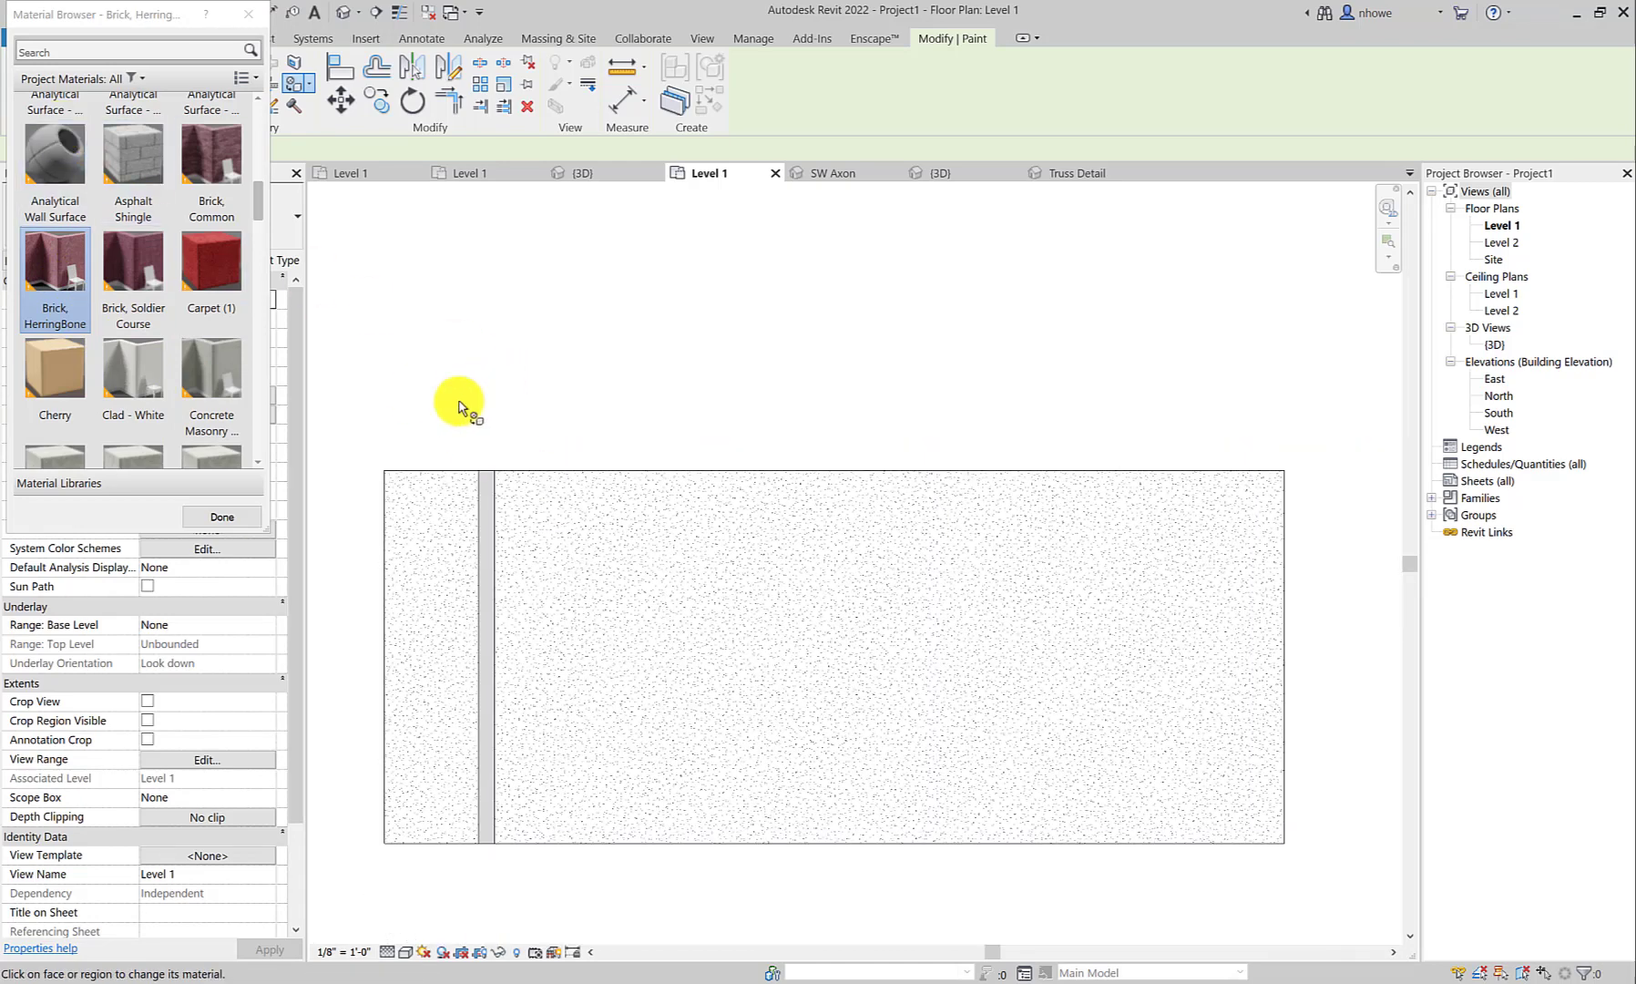
pyautogui.click(235, 520)
# Set the Level 1 plan's visual style to Hidden Line.
pyautogui.scroll(2, 519, 474)
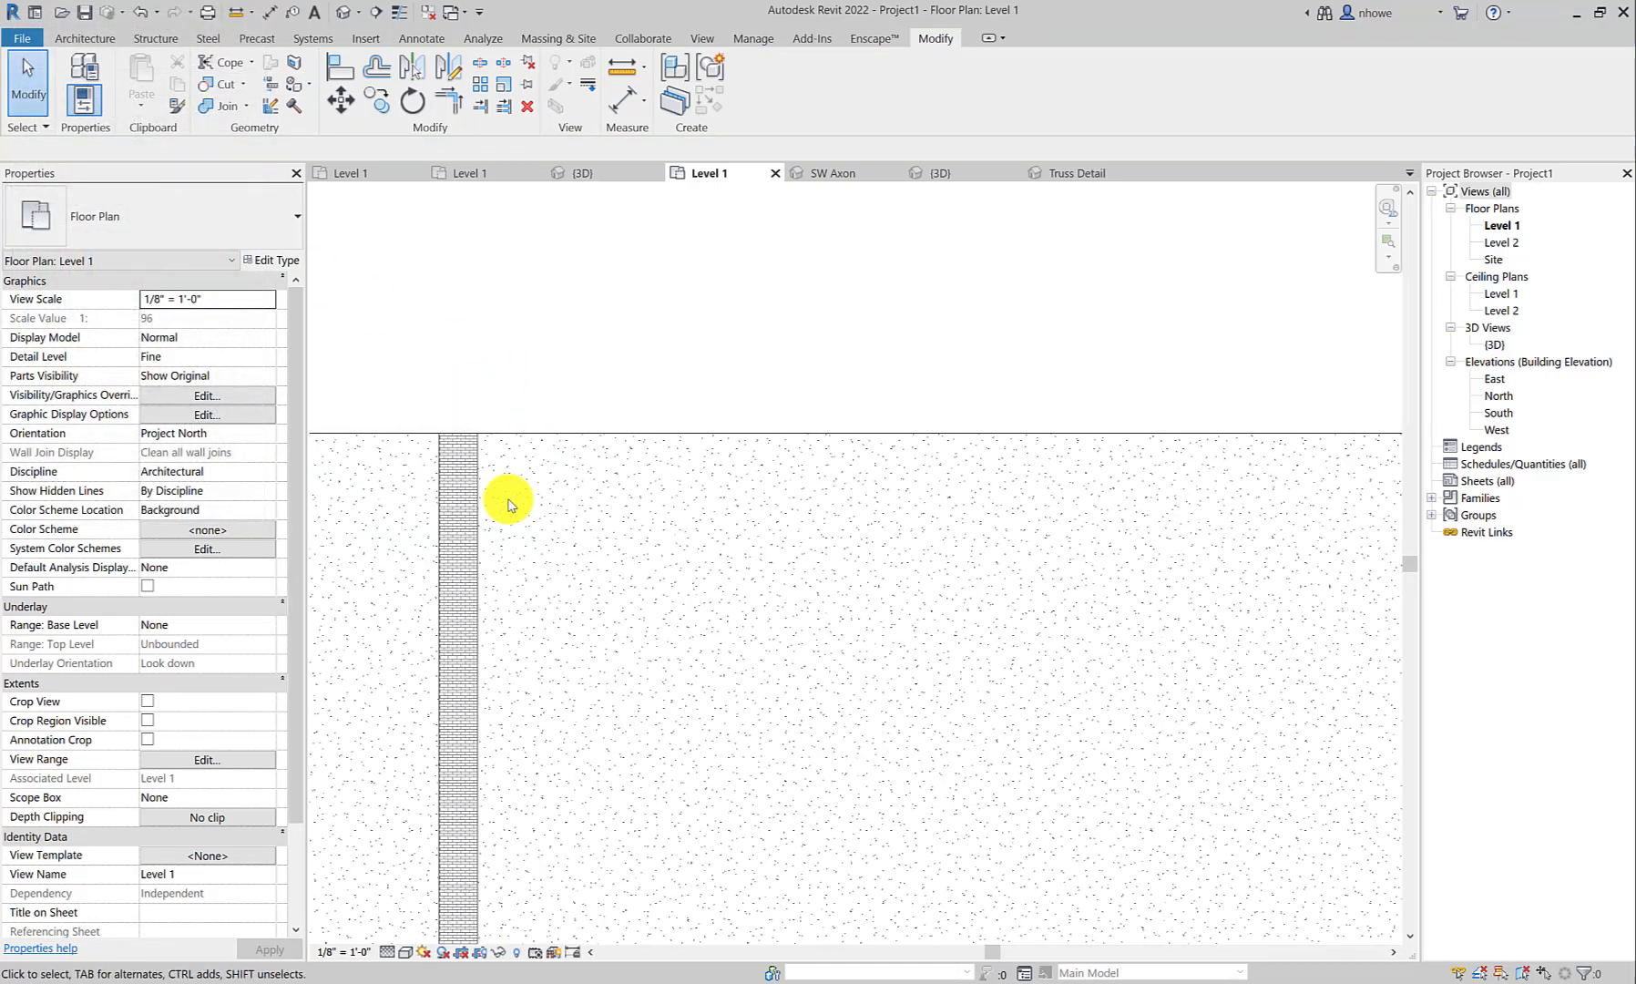
pyautogui.moveTo(503, 496); pyautogui.dragTo(731, 464, button='middle')
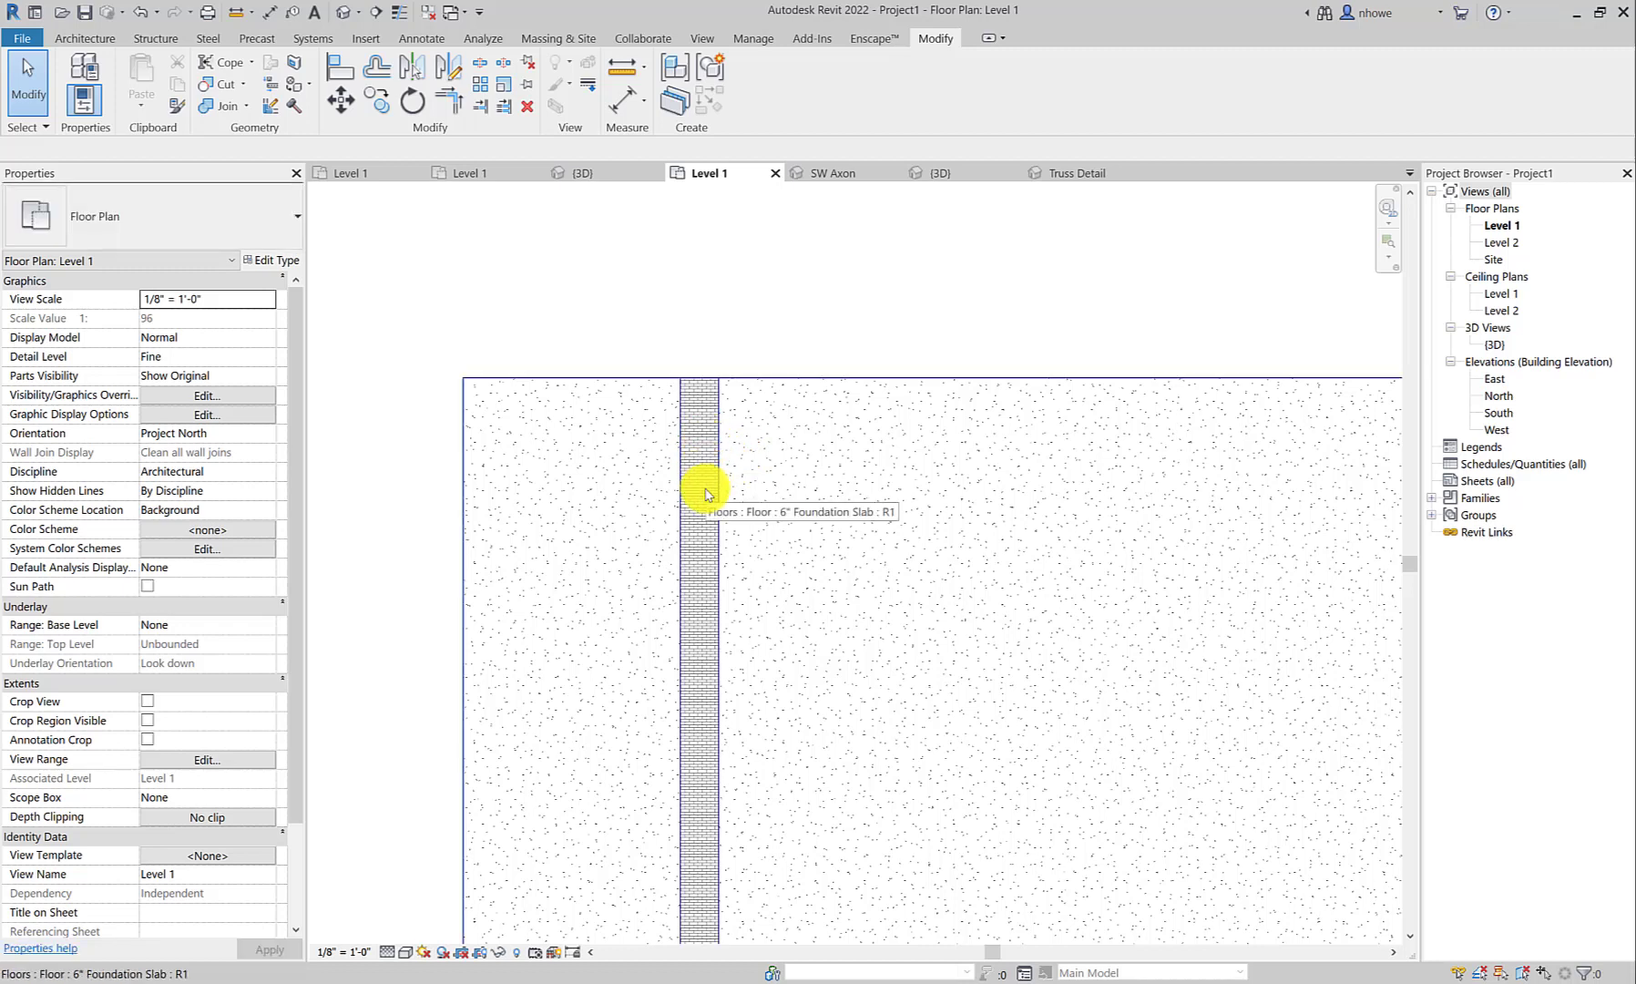
pyautogui.click(405, 951)
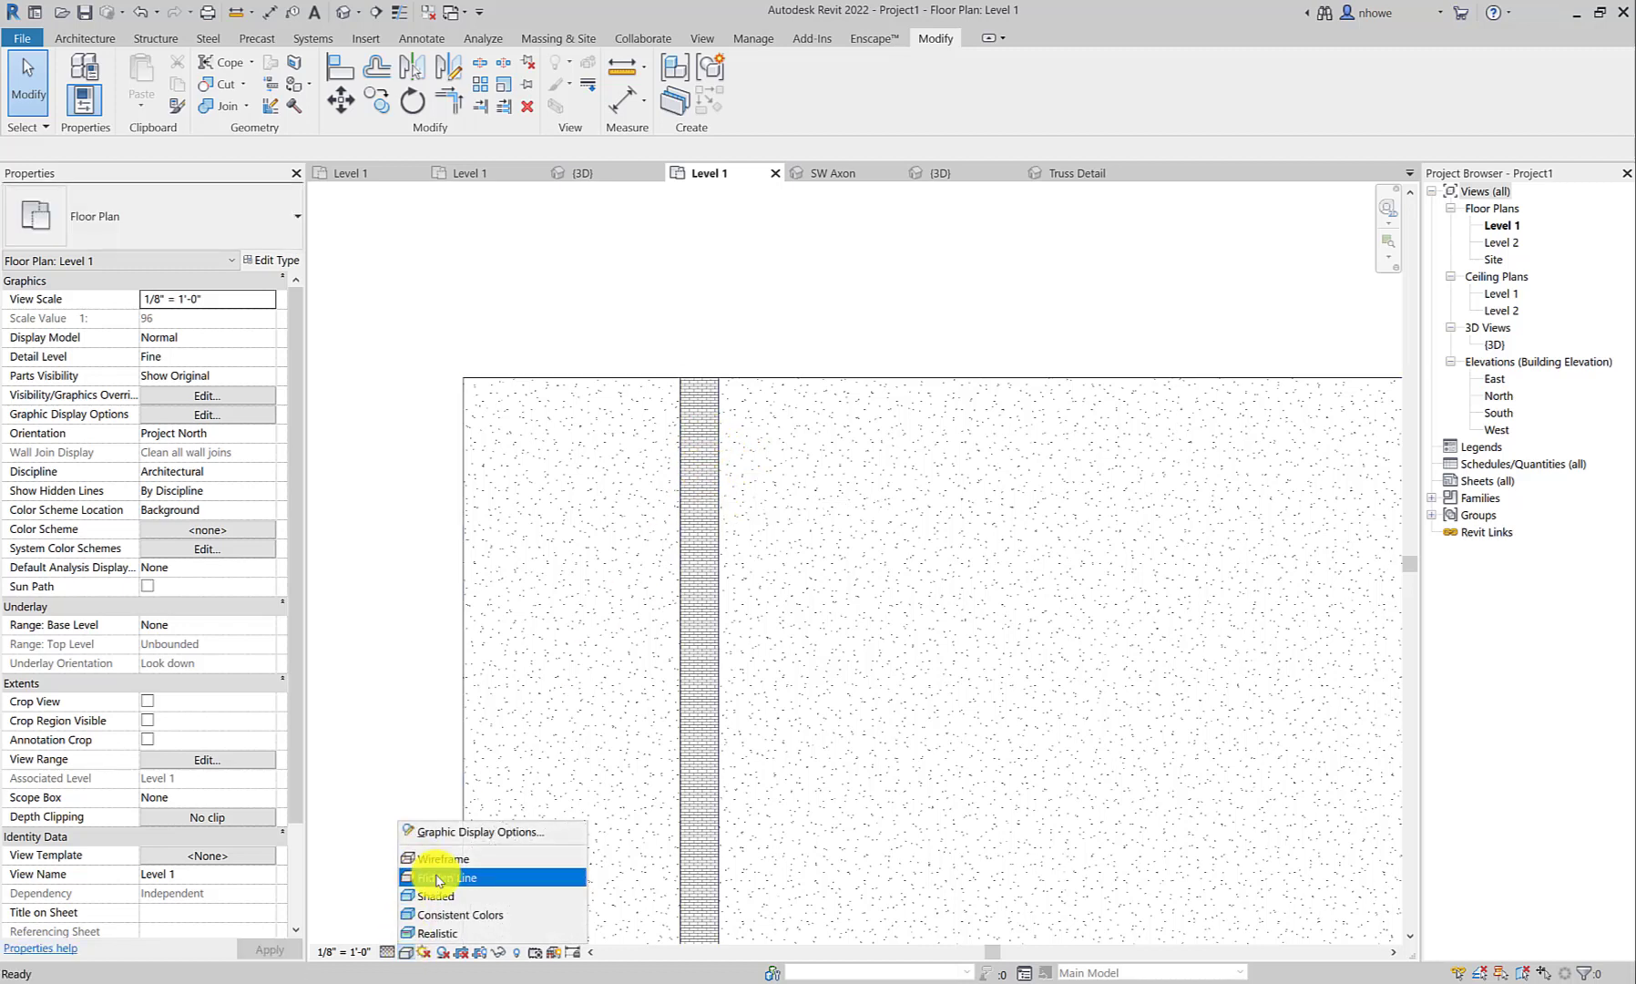
pyautogui.click(438, 878)
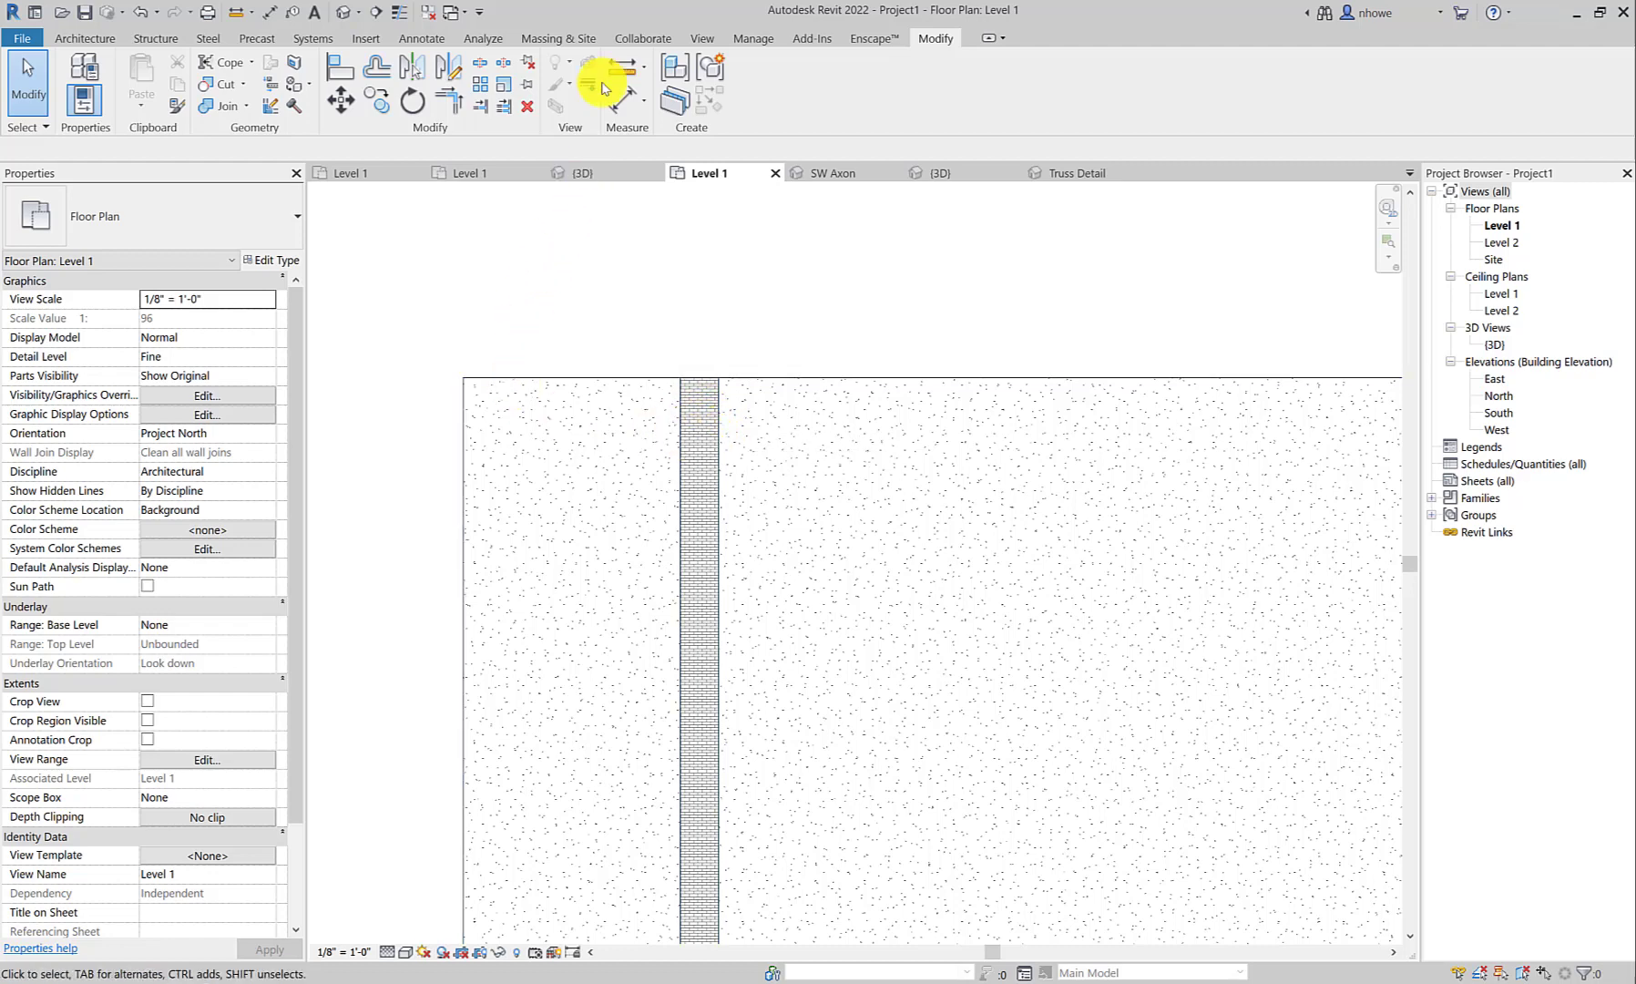
# Choose the HerringBone 2x6 model pattern for the surface foreground of the Brick, HerringBone material.
pyautogui.click(765, 39)
pyautogui.click(83, 80)
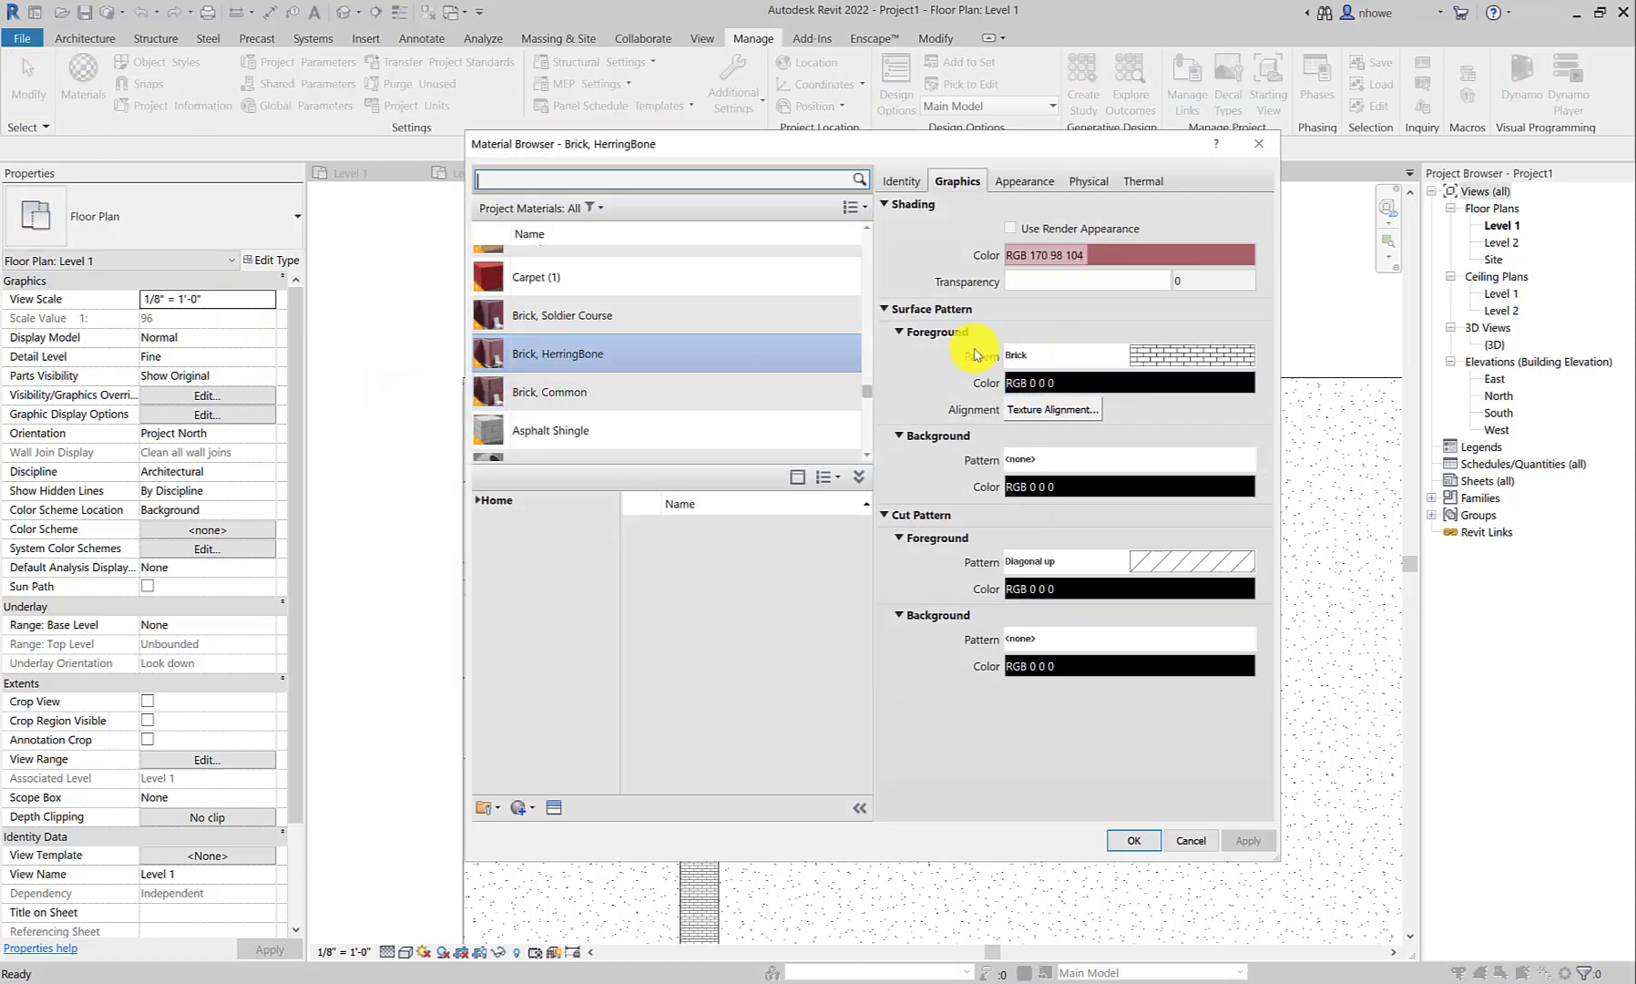
pyautogui.click(1066, 362)
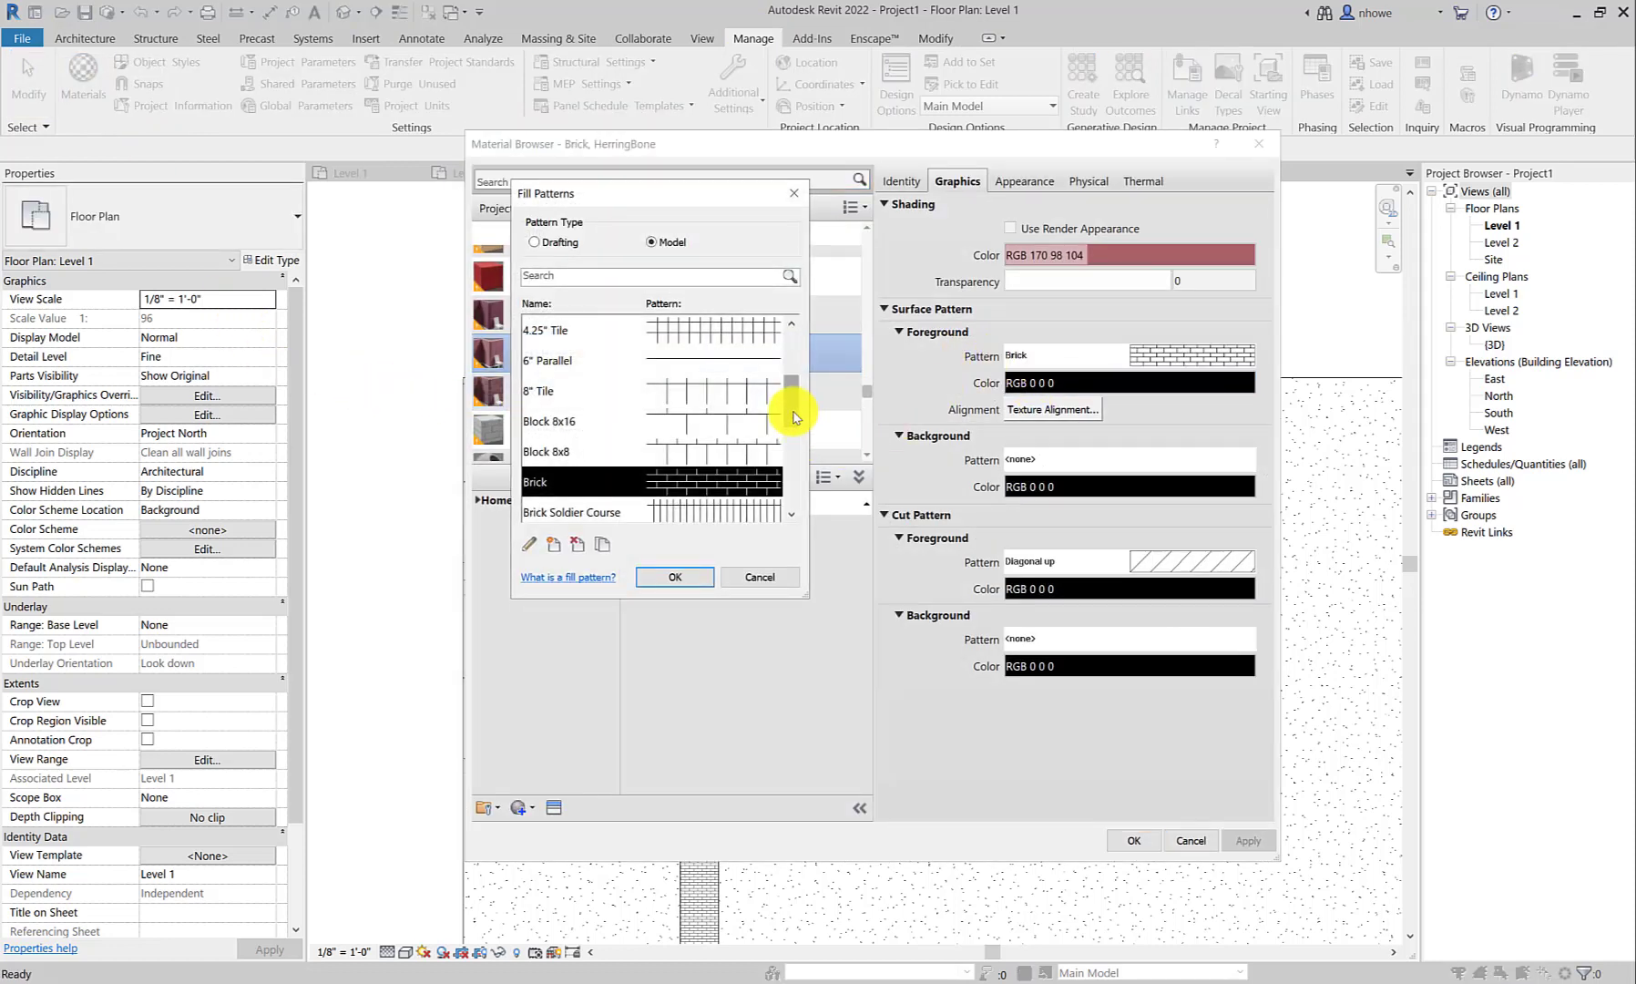
pyautogui.scroll(-2, 788, 428)
pyautogui.scroll(-2, 792, 440)
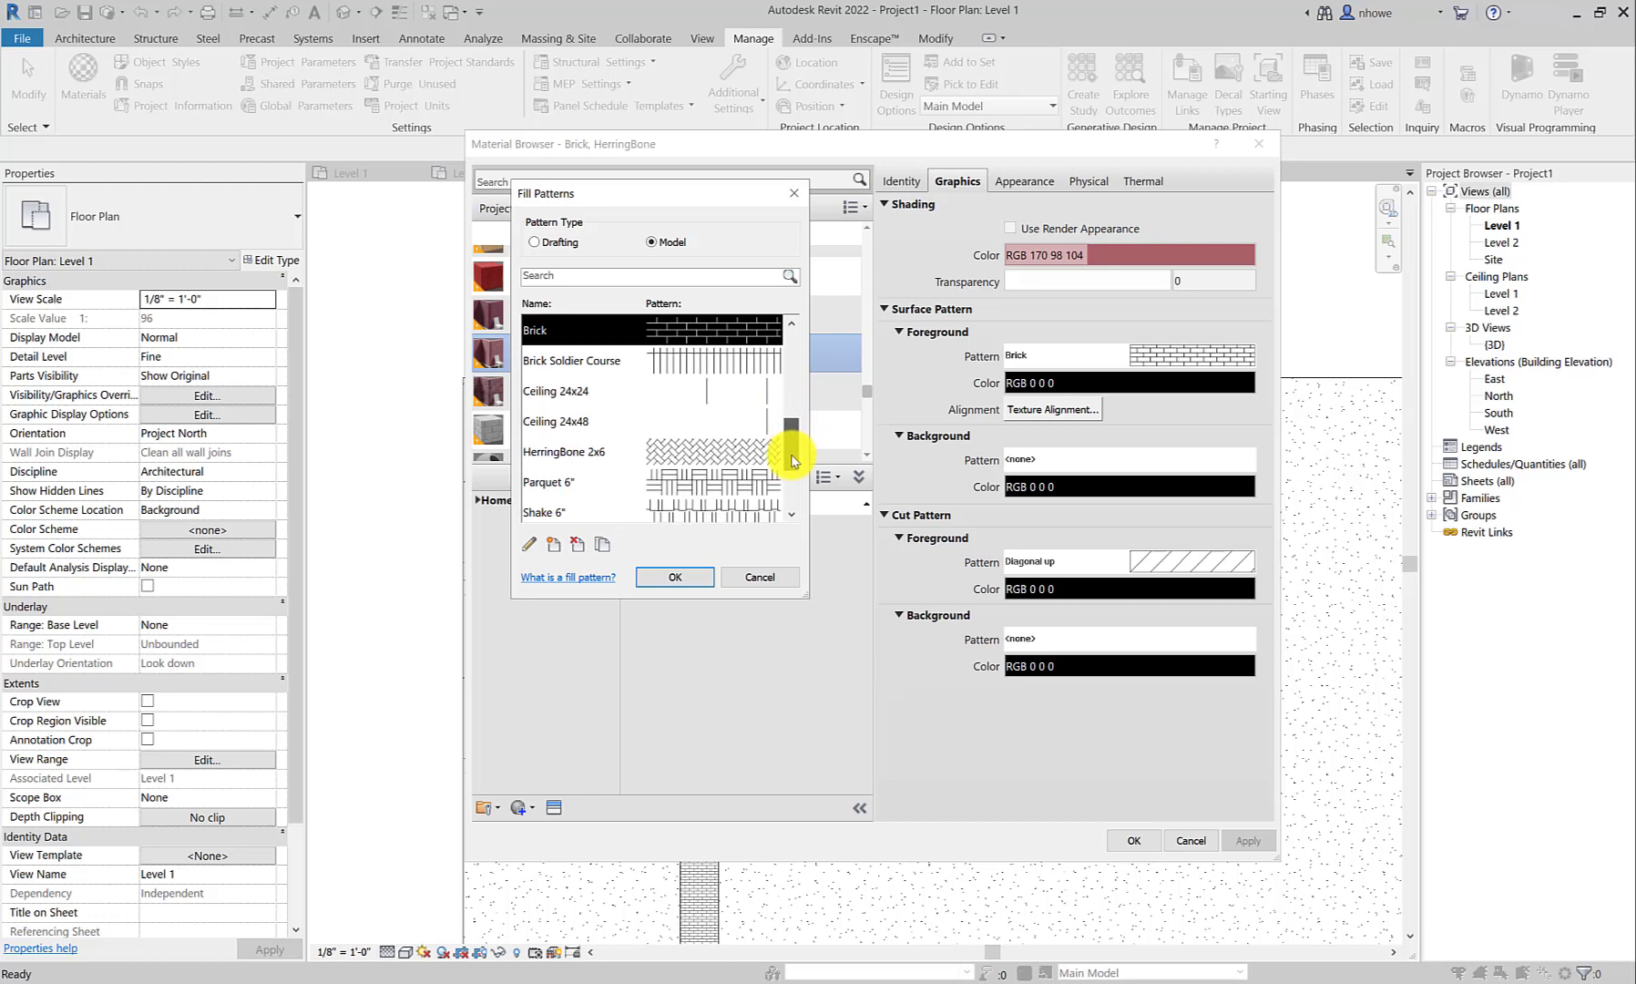
pyautogui.click(692, 456)
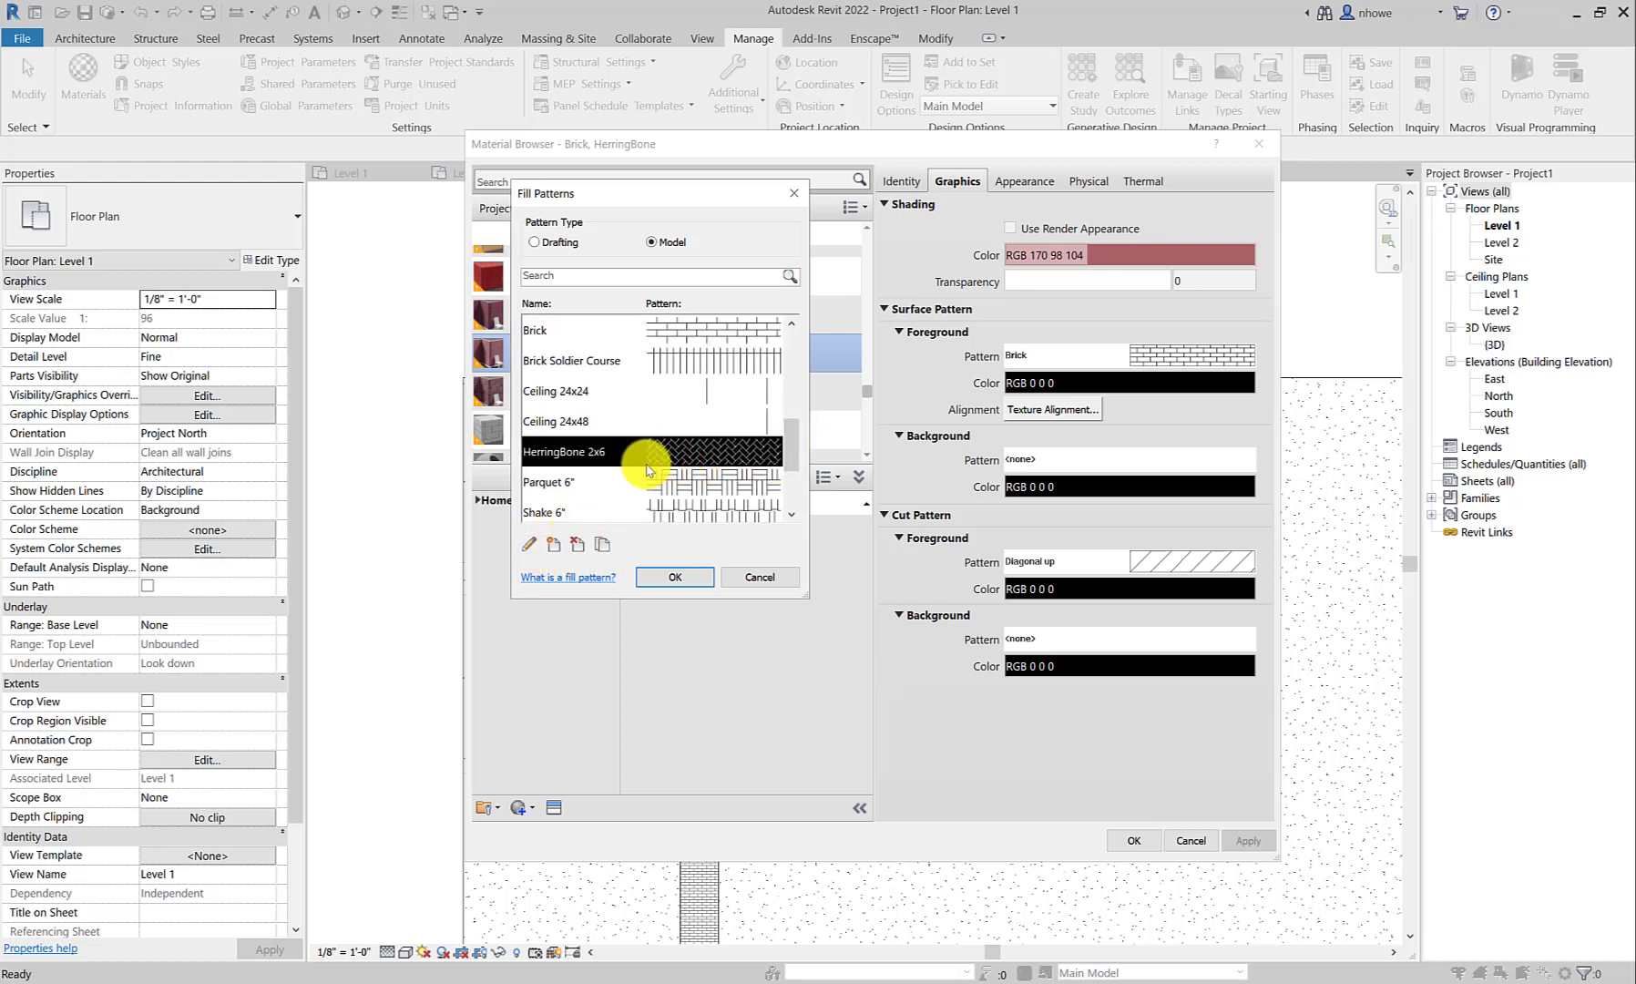
# Edit the HerringBone 2x6 fill pattern's properties and set its import scale to 1.25.
pyautogui.click(530, 545)
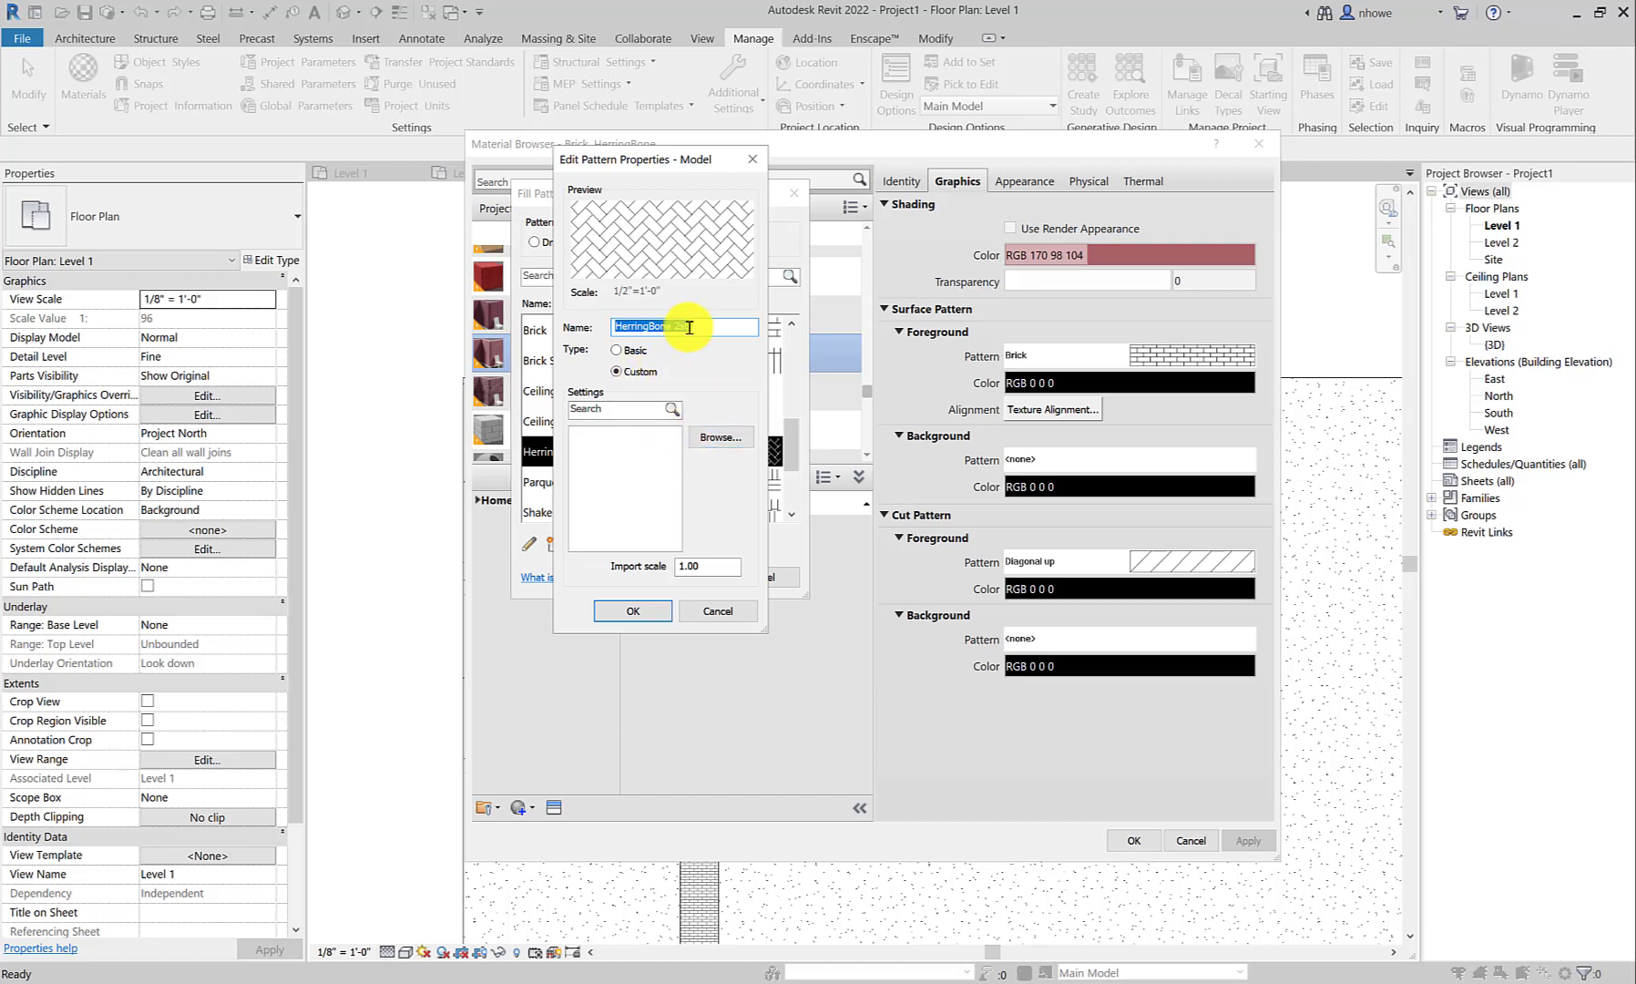
pyautogui.click(694, 567)
pyautogui.write('1.25')
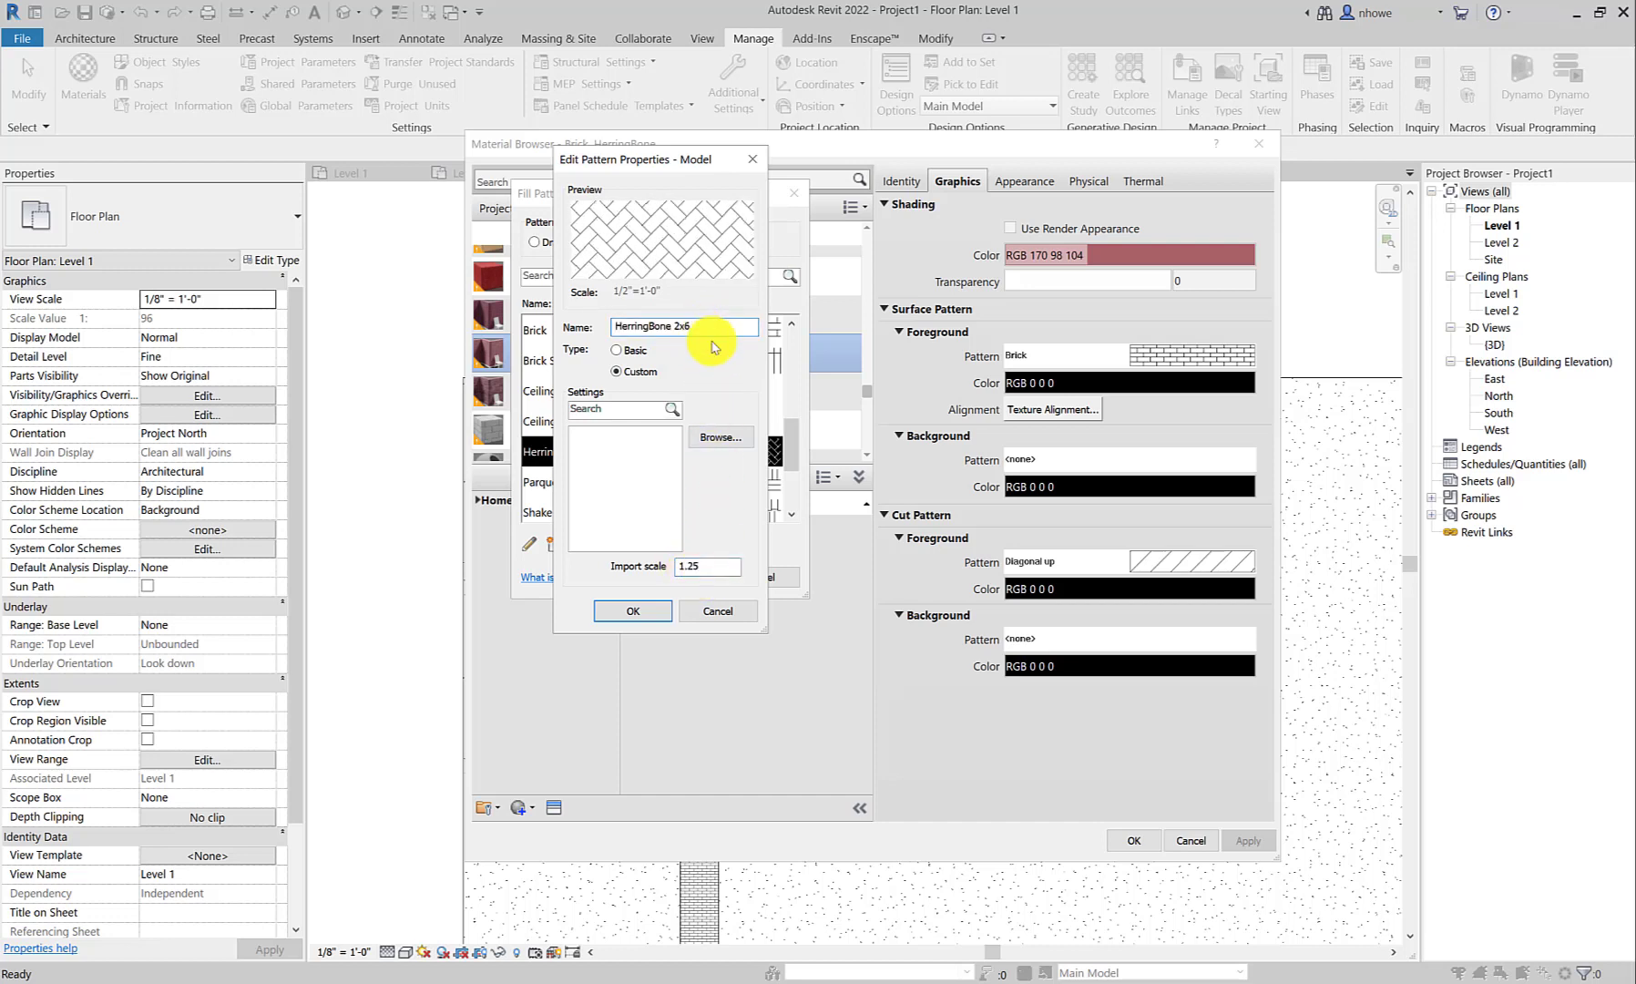
pyautogui.doubleClick(692, 567)
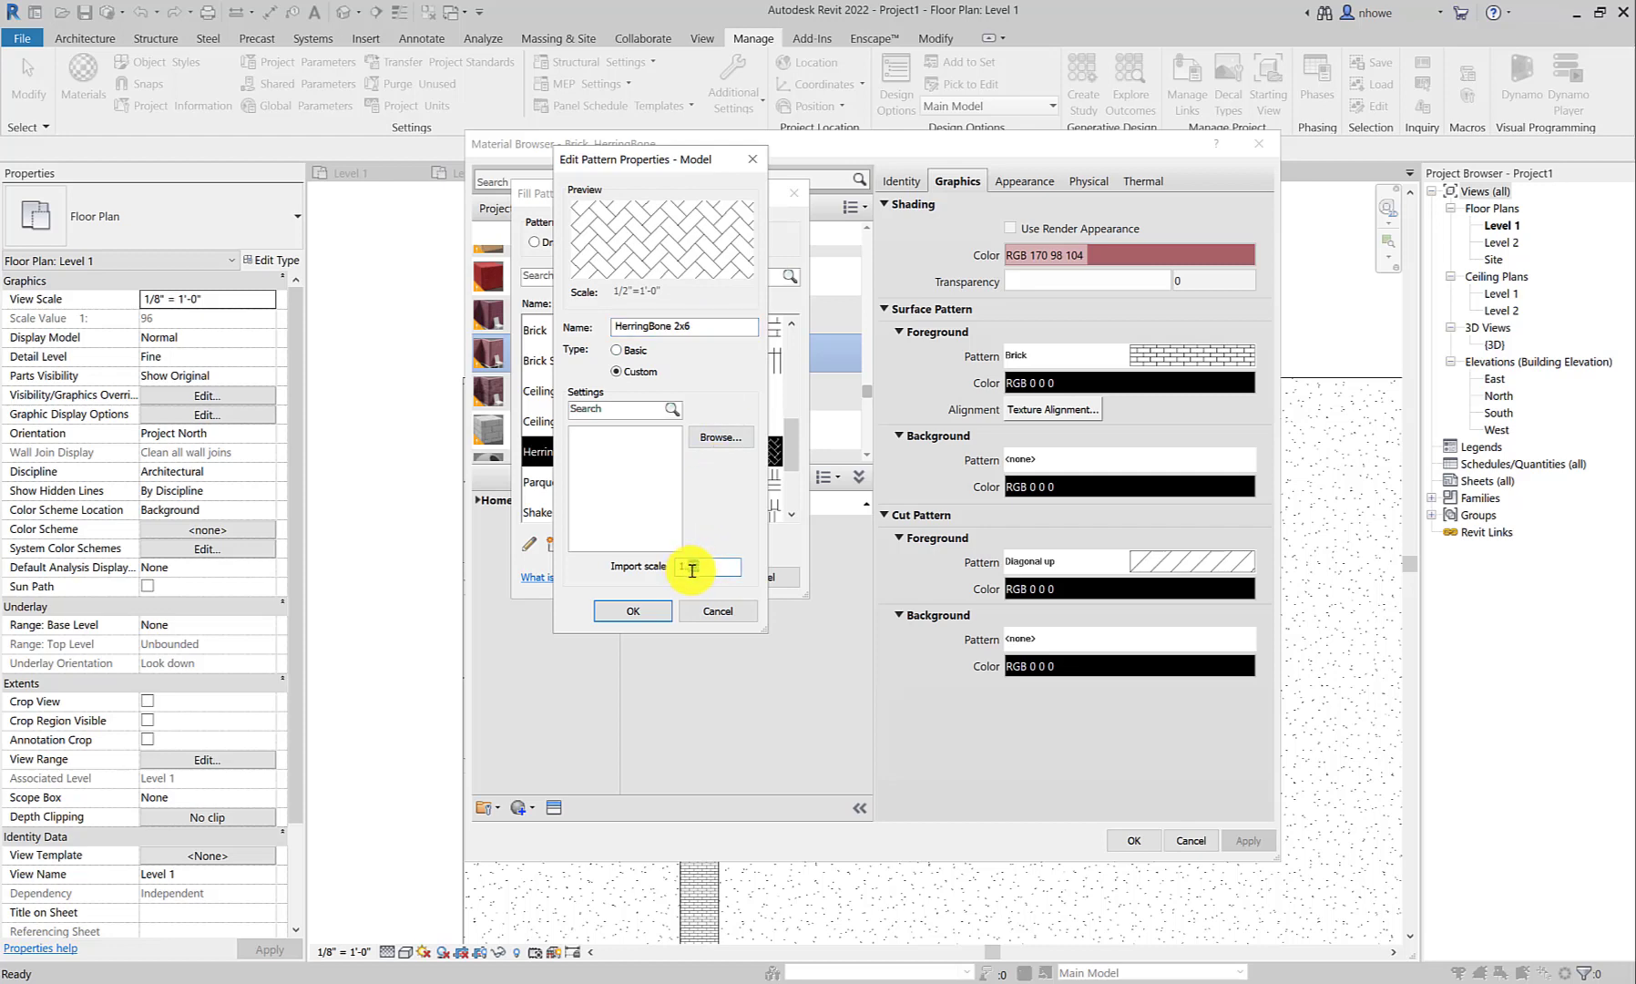
pyautogui.click(638, 612)
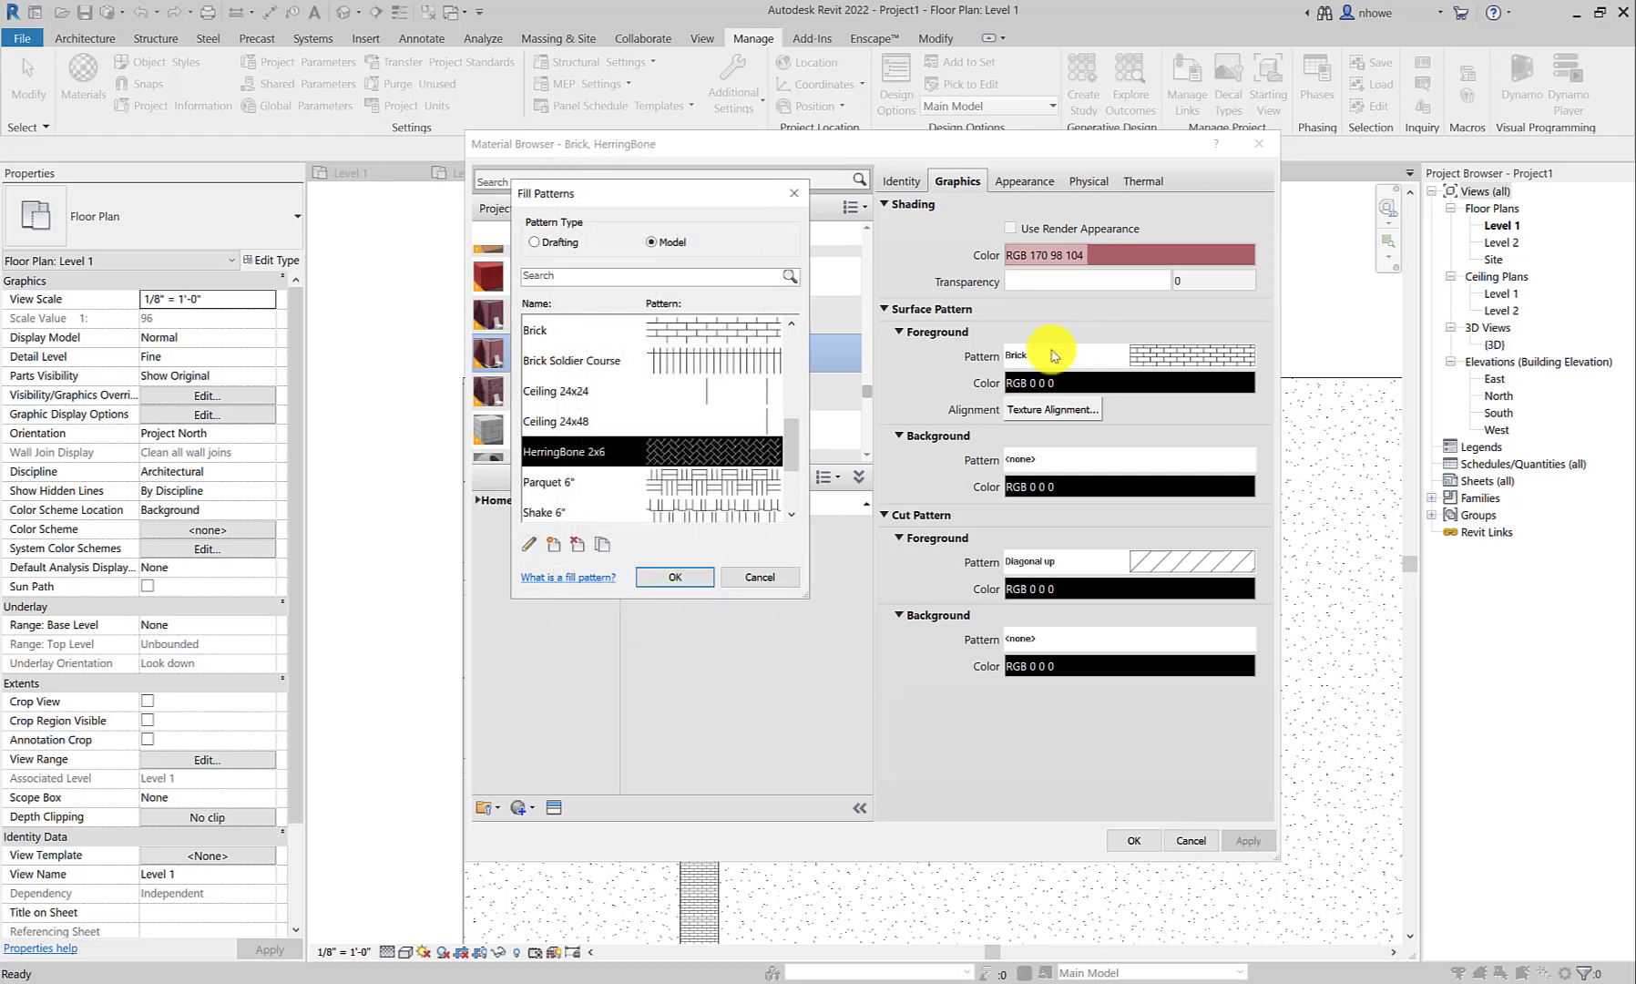
# Assign the selected fill pattern to the material's surface foreground and save the material changes.
pyautogui.click(690, 580)
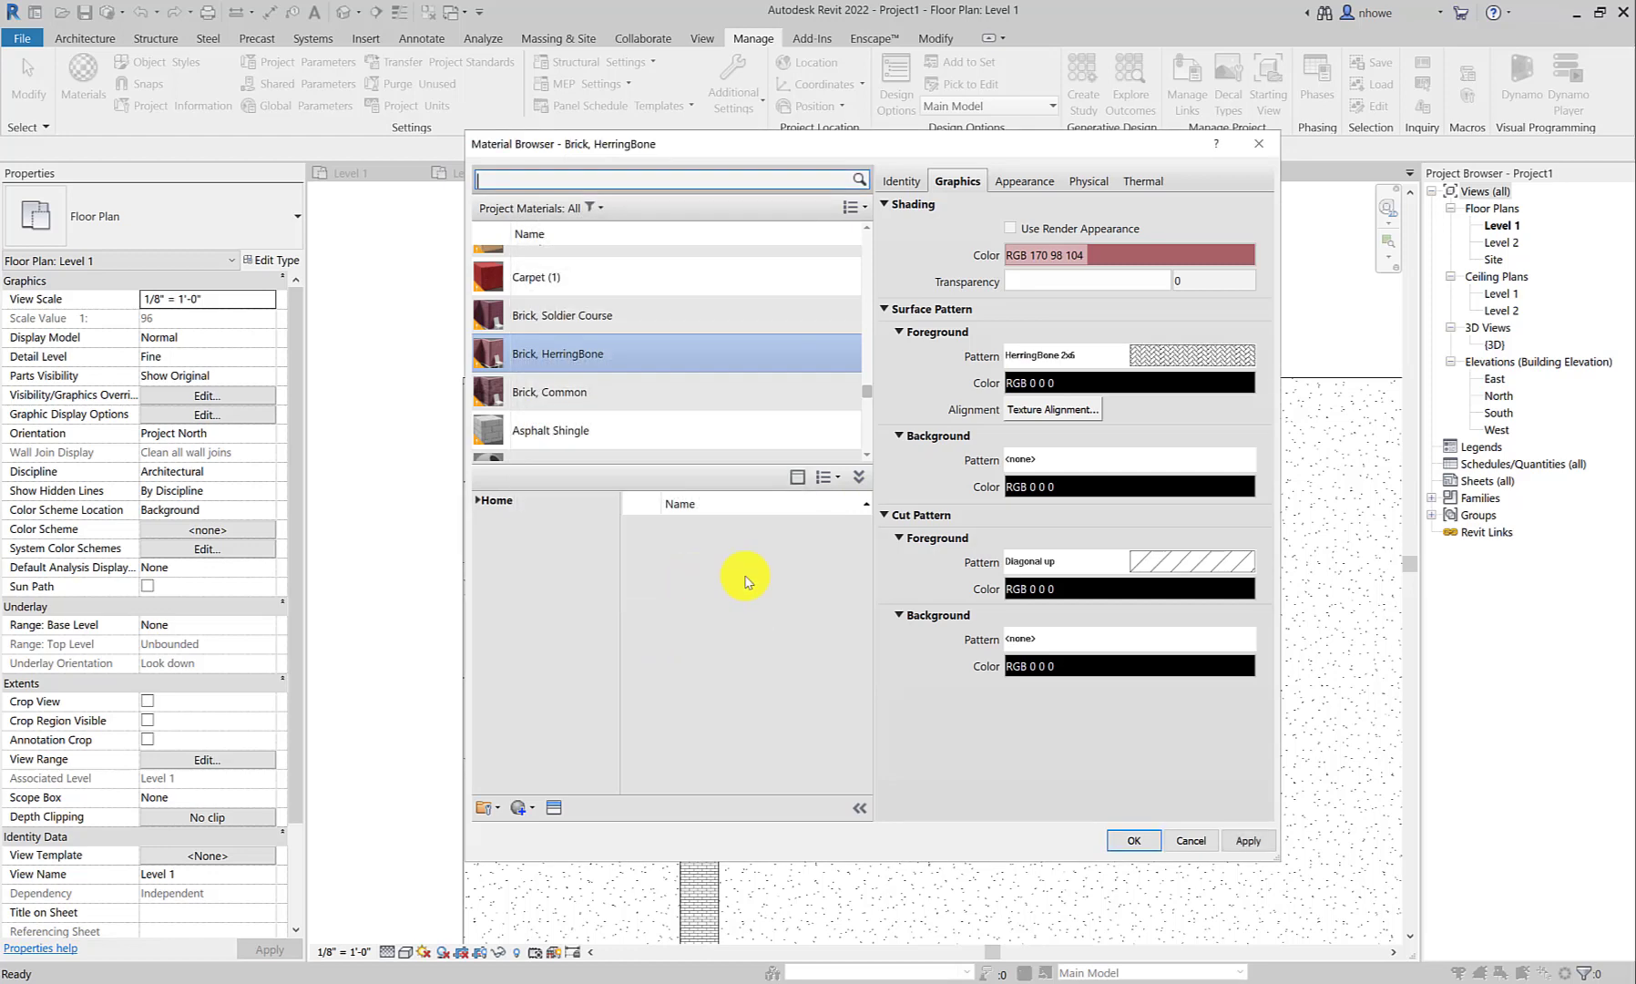
pyautogui.click(1146, 834)
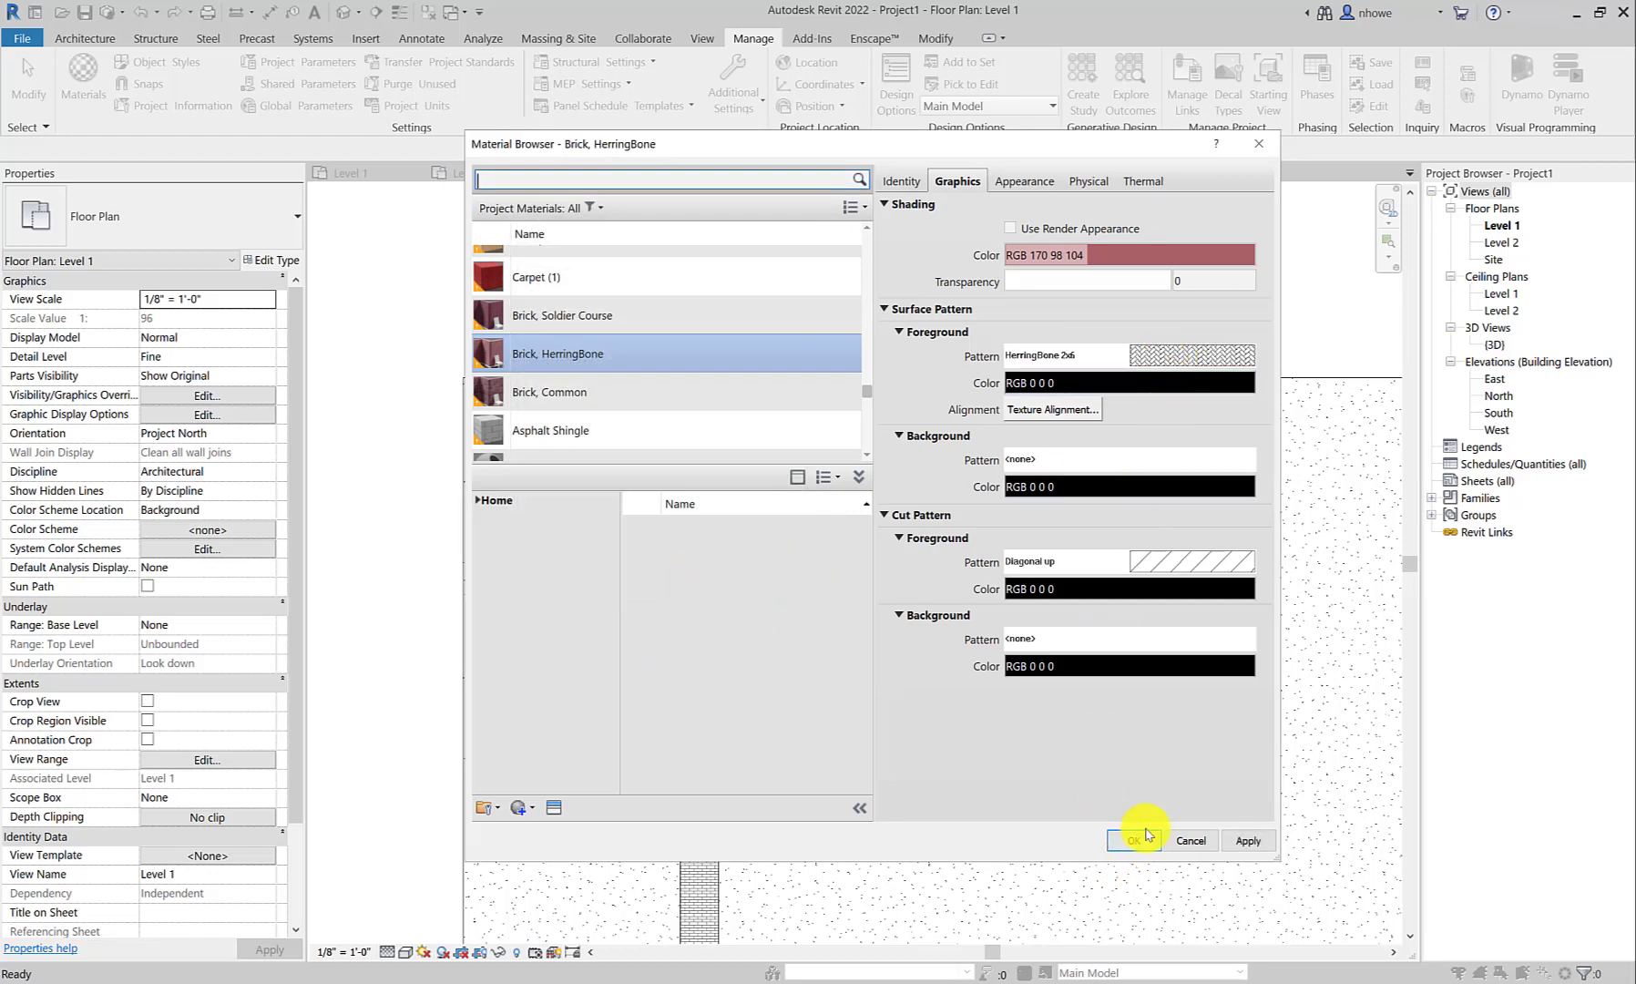
pyautogui.click(1246, 840)
pyautogui.click(1133, 840)
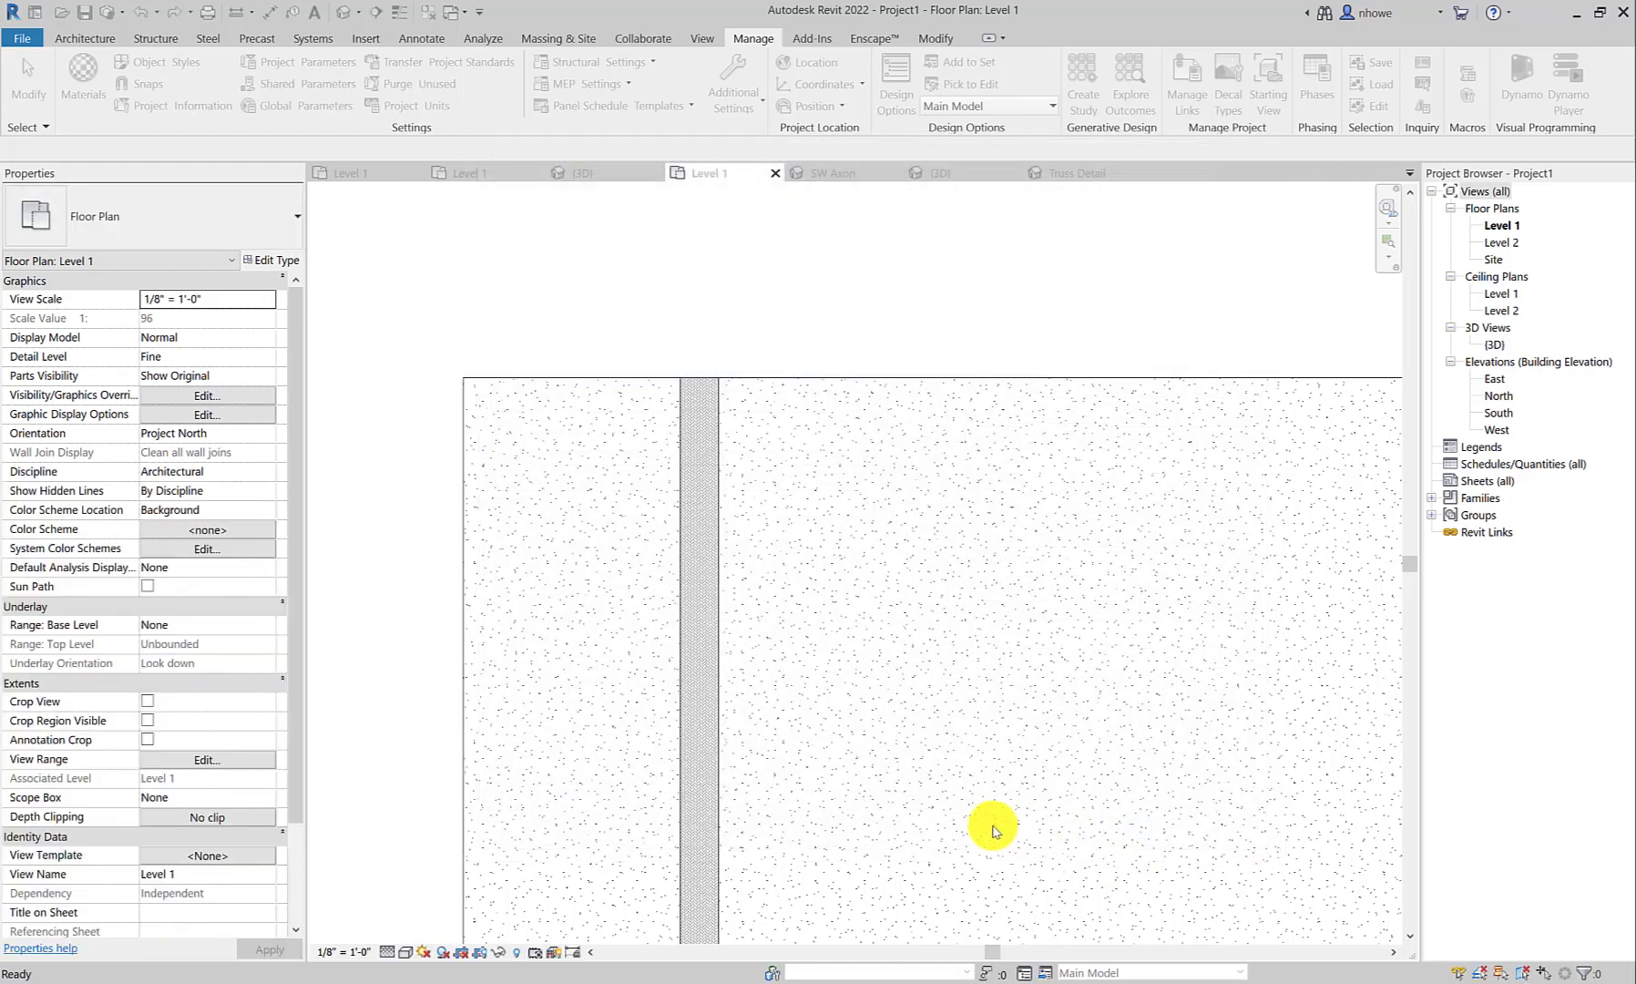
# Start Split Face on the slab's narrow strip beside the brick band and sketch a rectangle about 8'-6" by 10'-6" near its upper end.
pyautogui.scroll(-4, 726, 523)
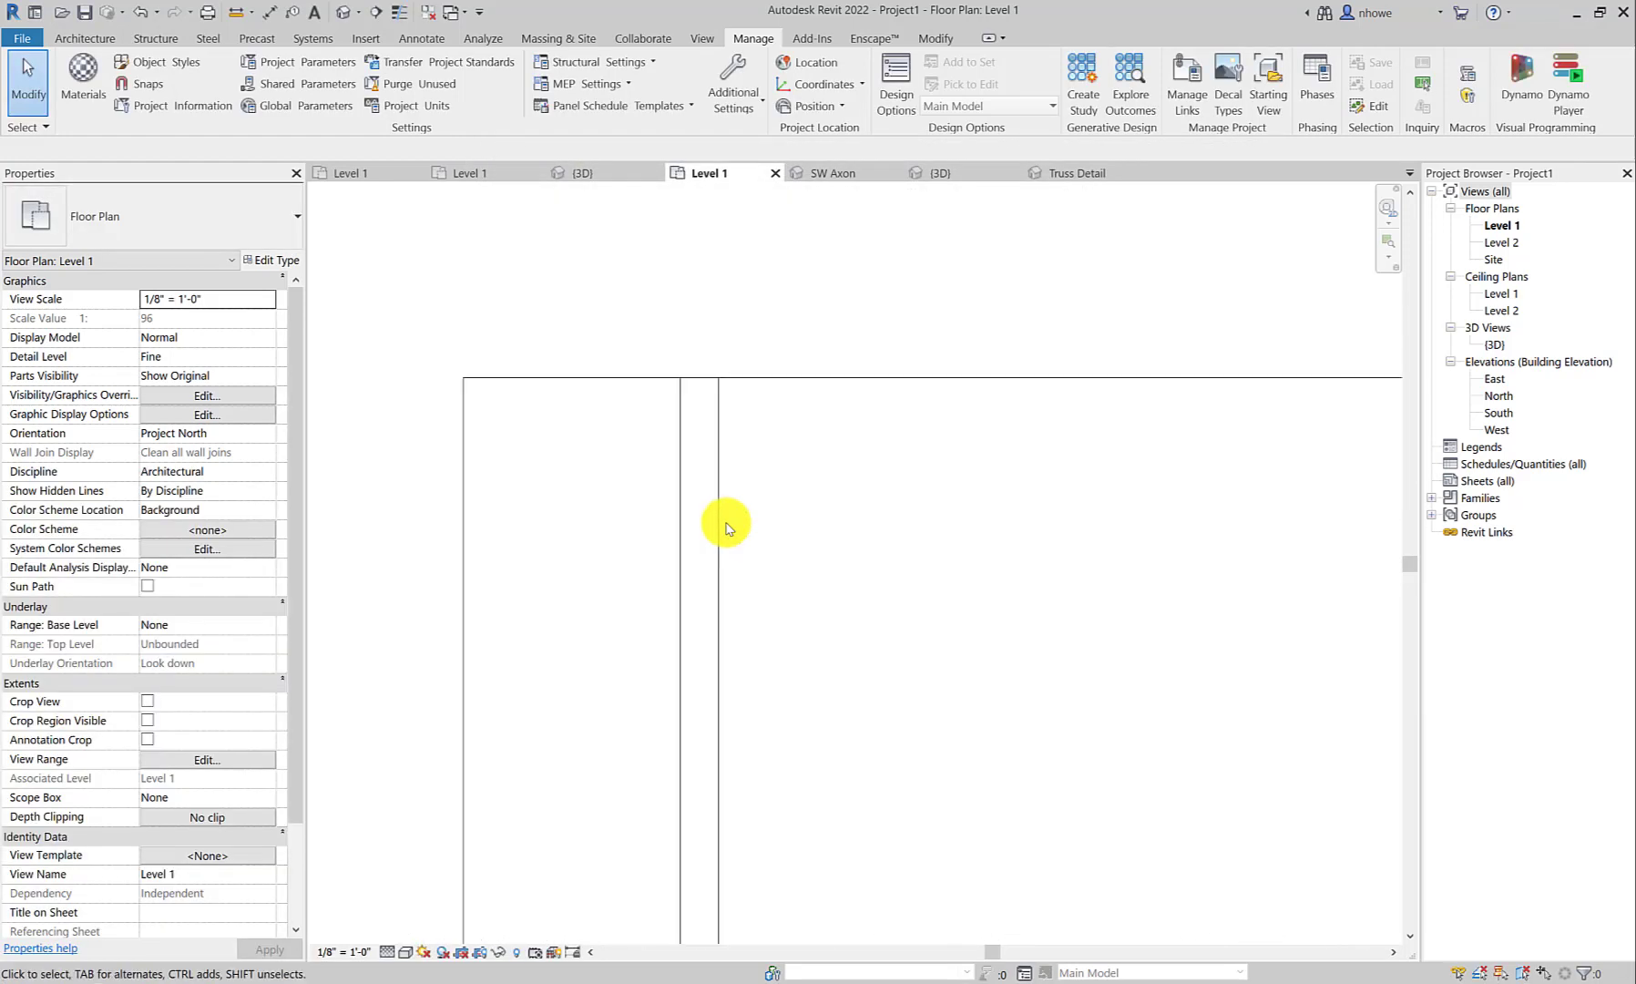
pyautogui.moveTo(742, 545); pyautogui.dragTo(641, 466, button='middle')
pyautogui.scroll(1, 644, 465)
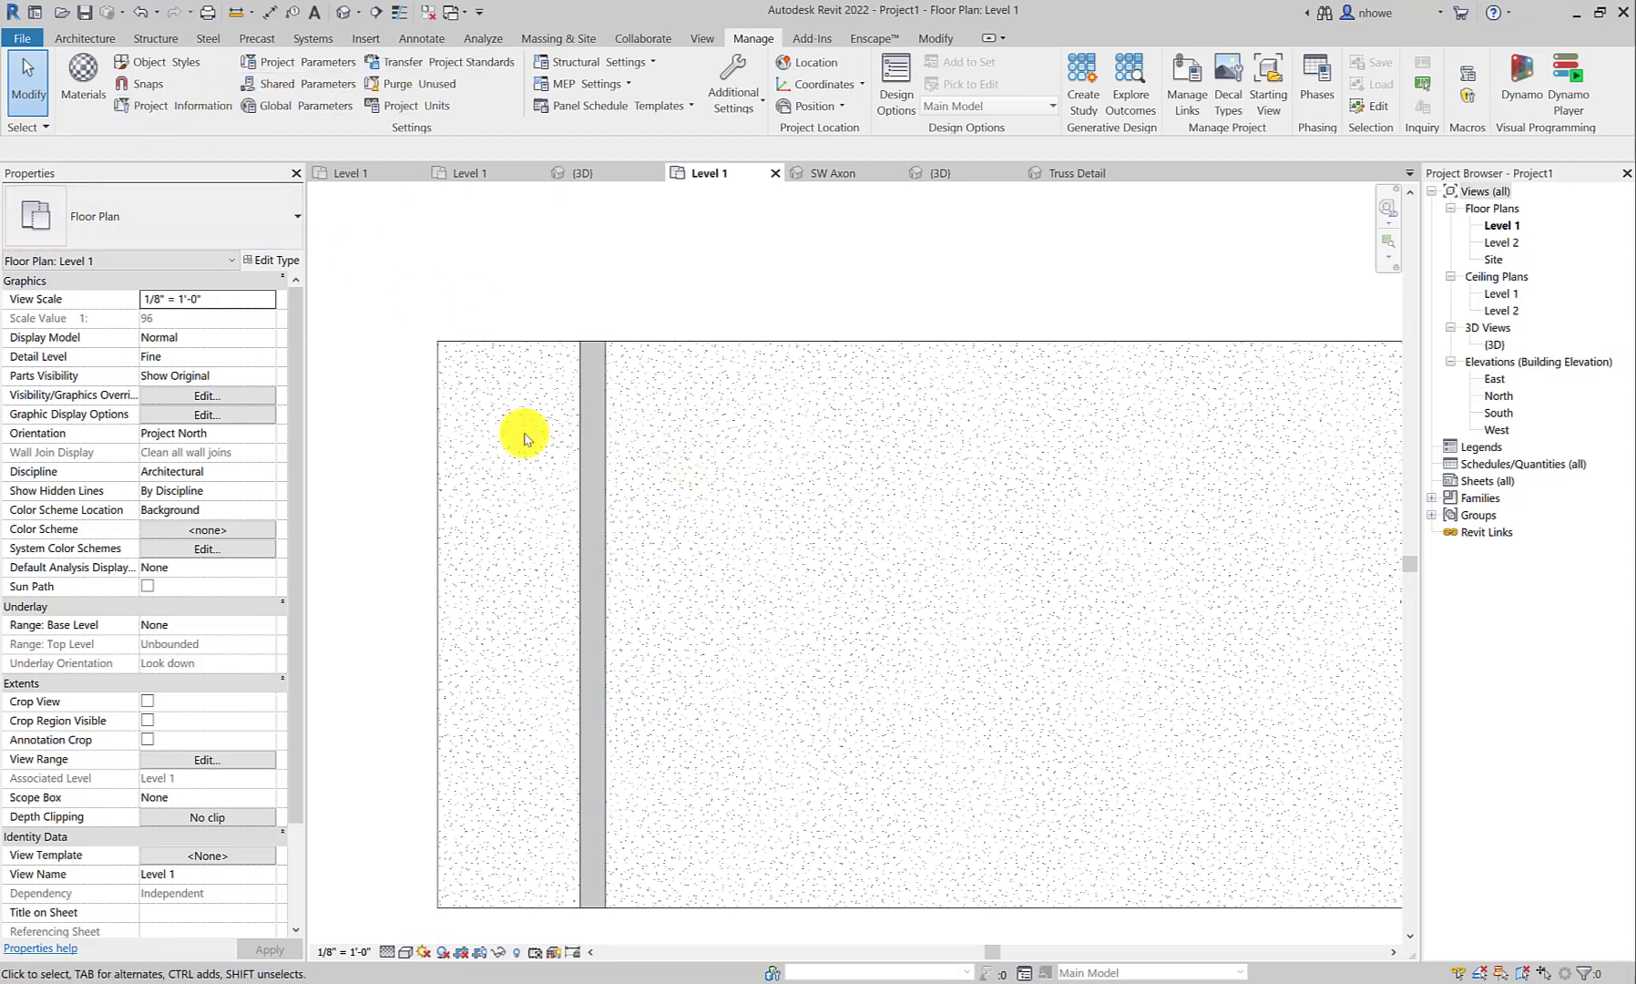
pyautogui.click(489, 342)
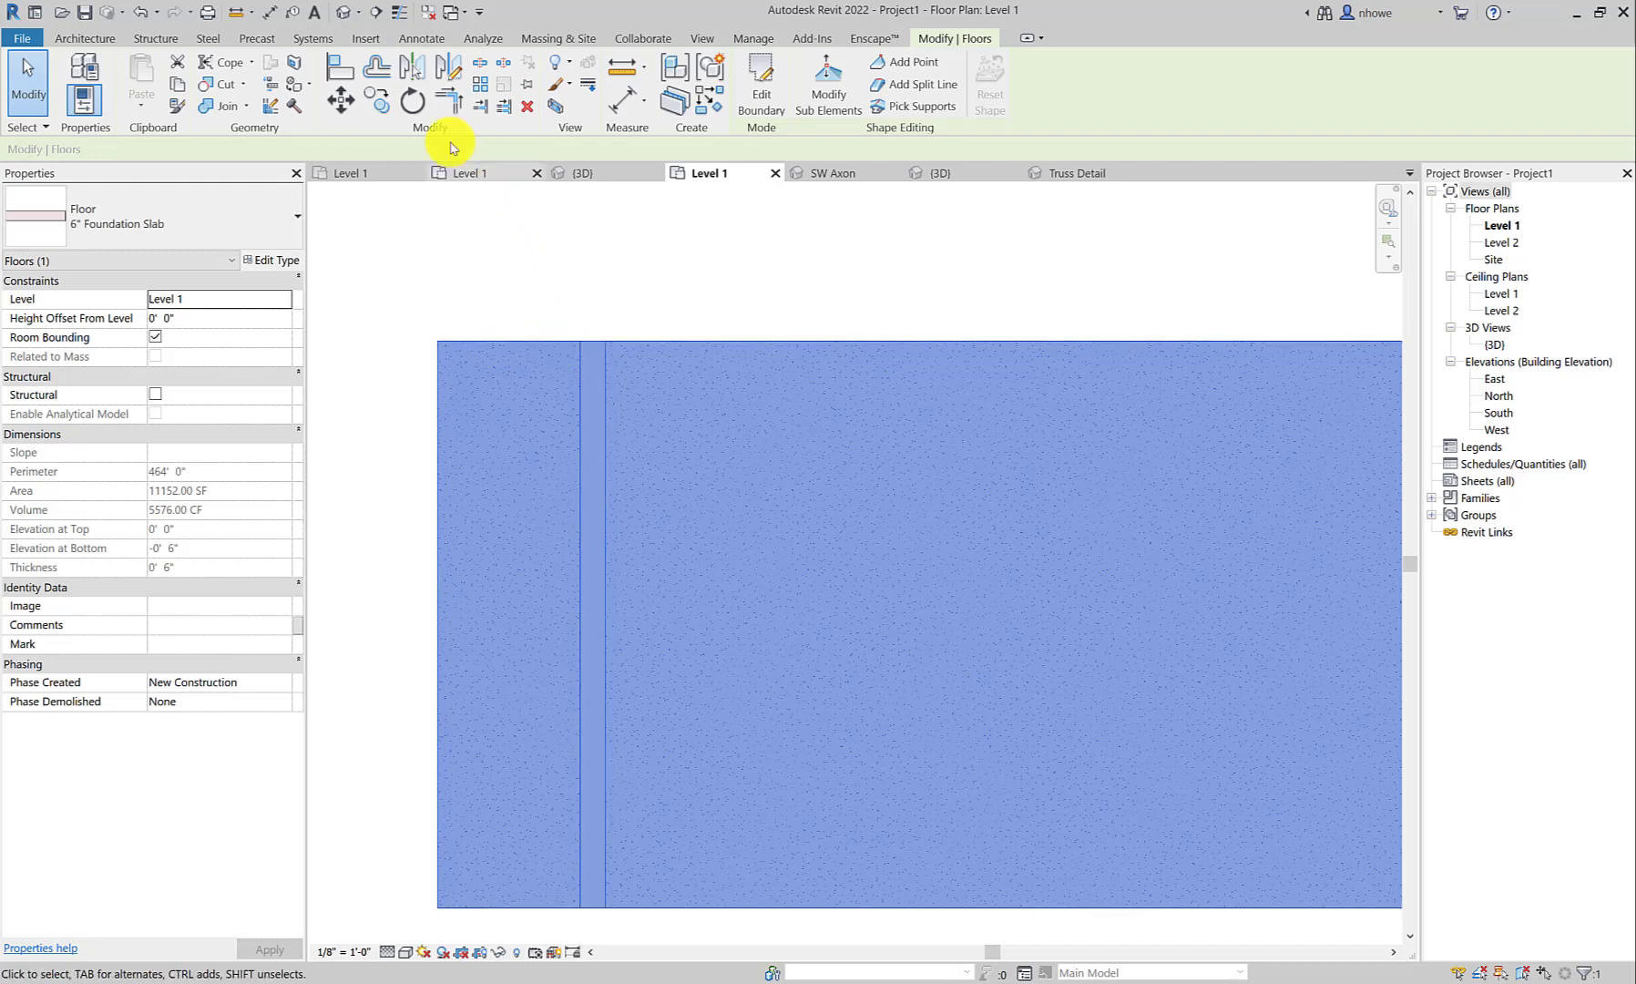
pyautogui.click(292, 64)
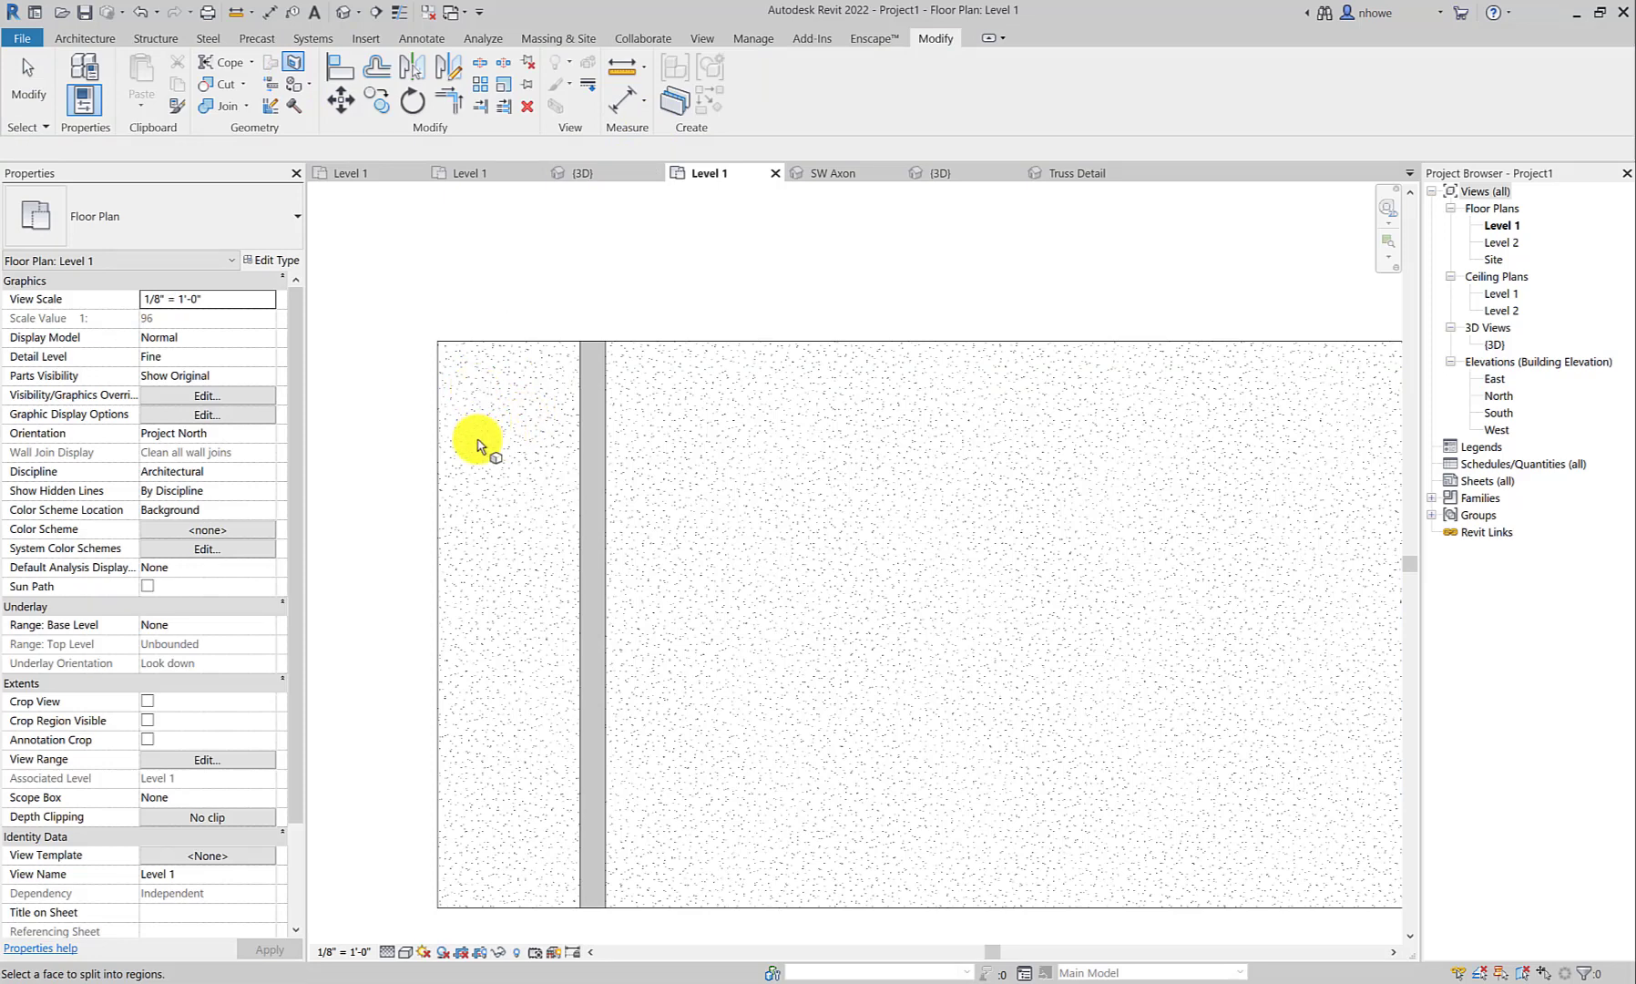
pyautogui.click(486, 355)
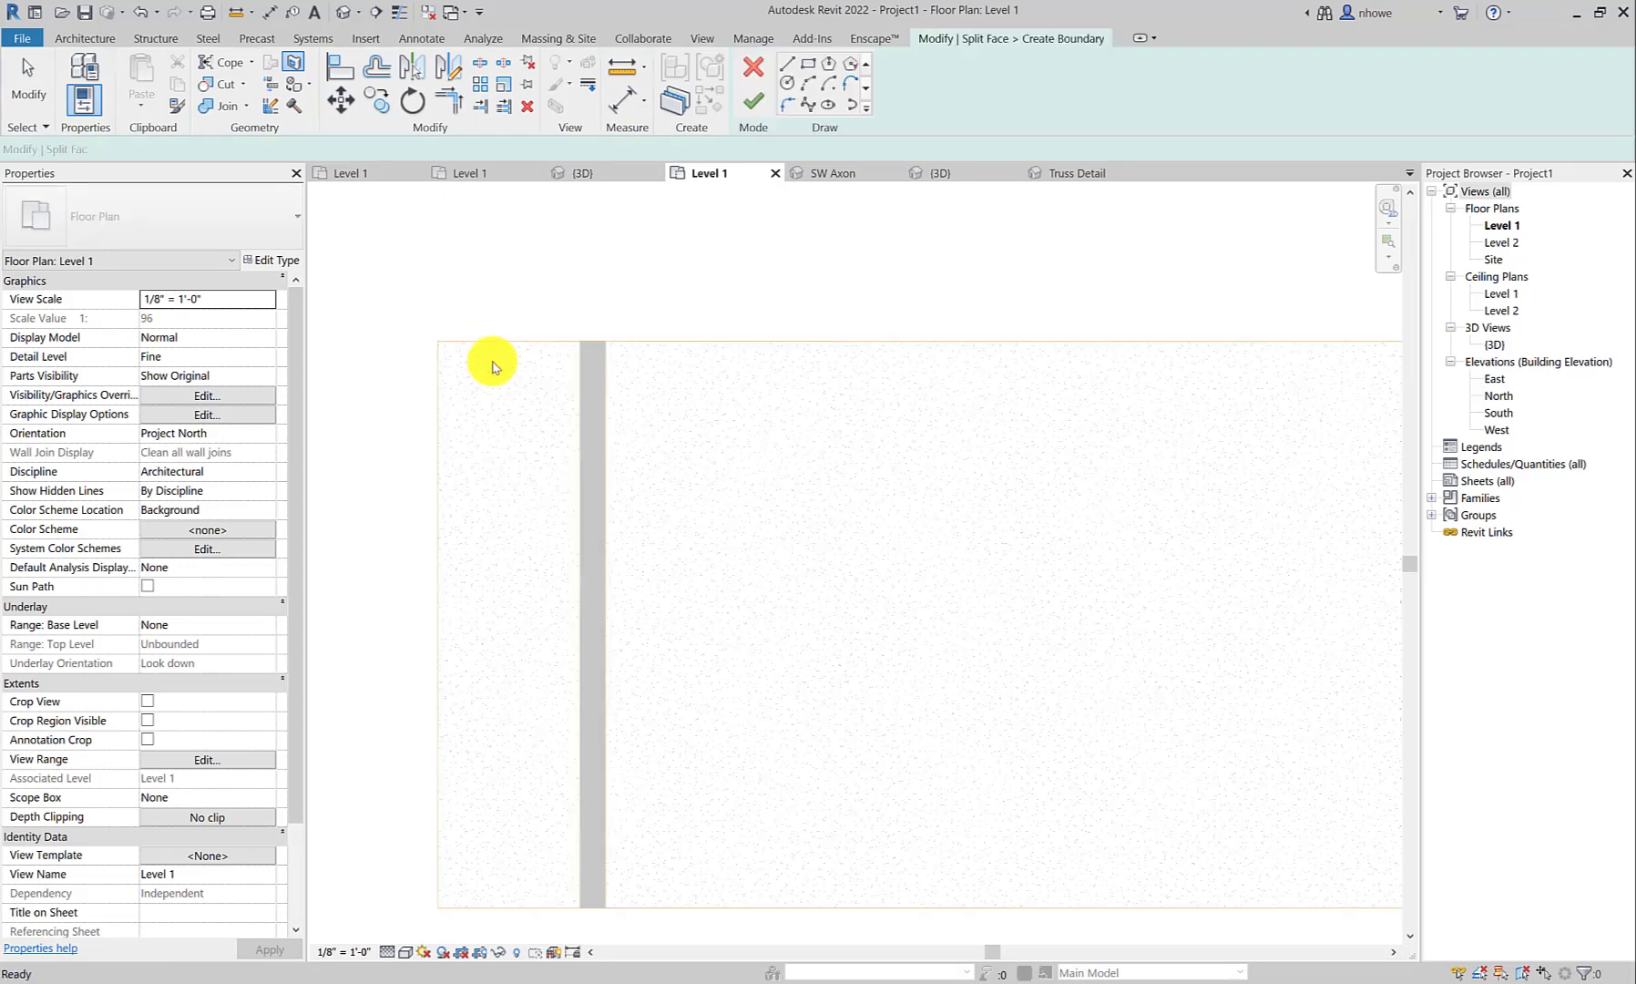
pyautogui.click(809, 65)
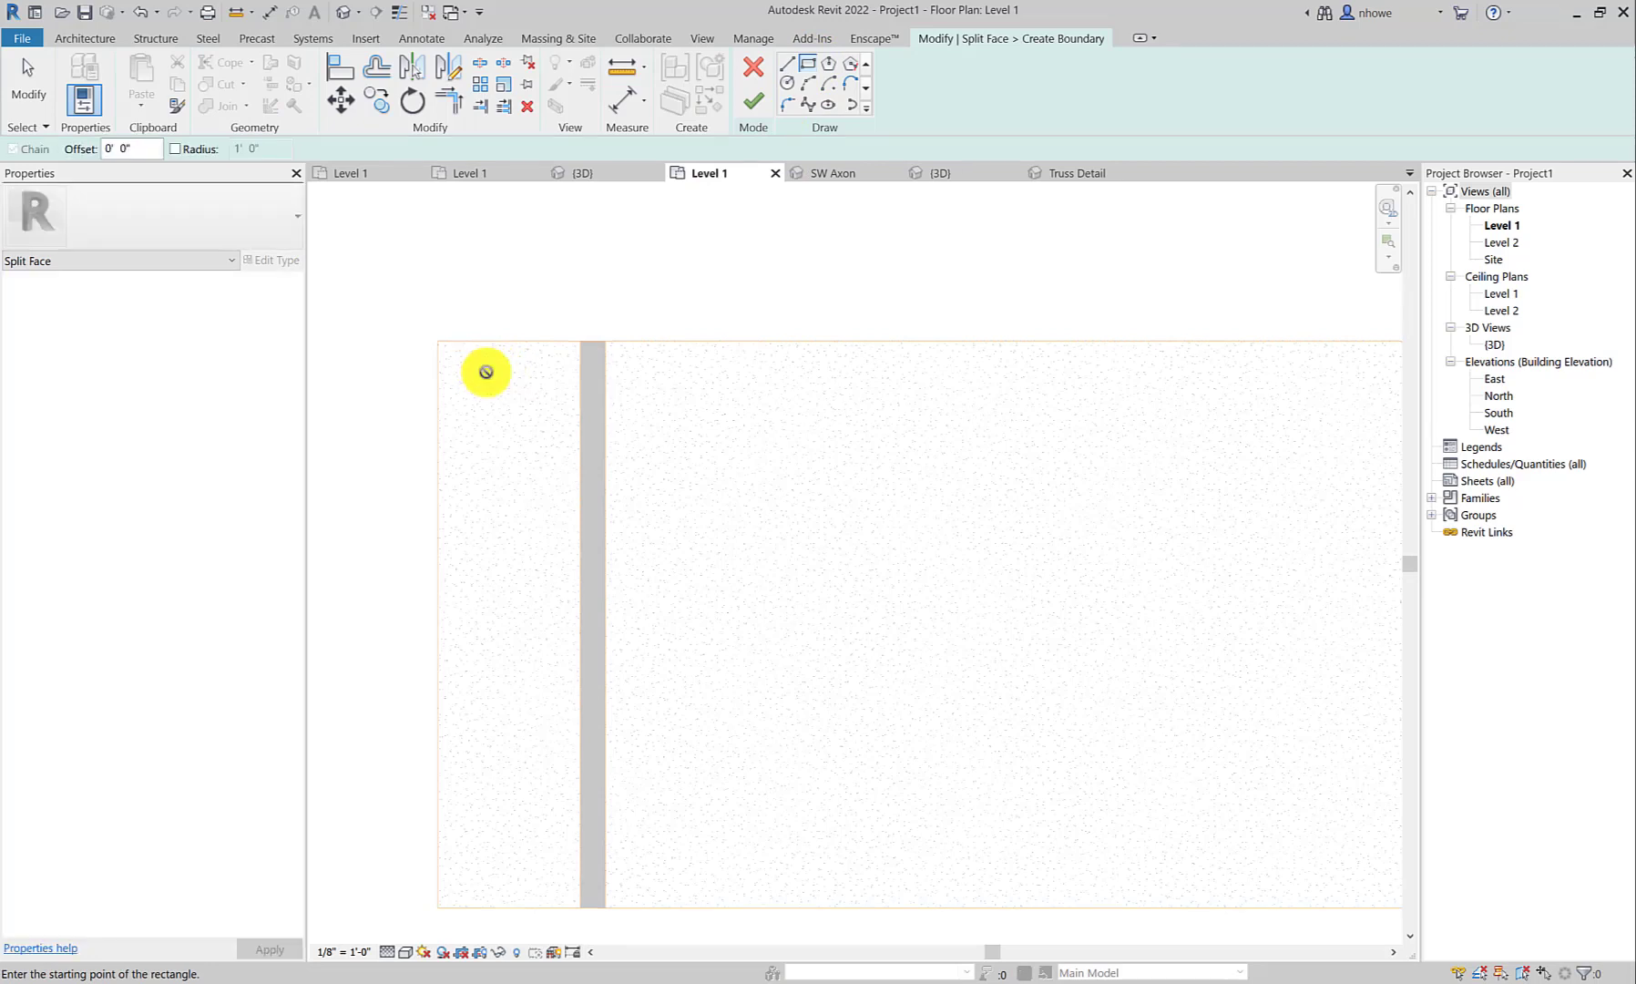
pyautogui.click(480, 363)
pyautogui.click(551, 450)
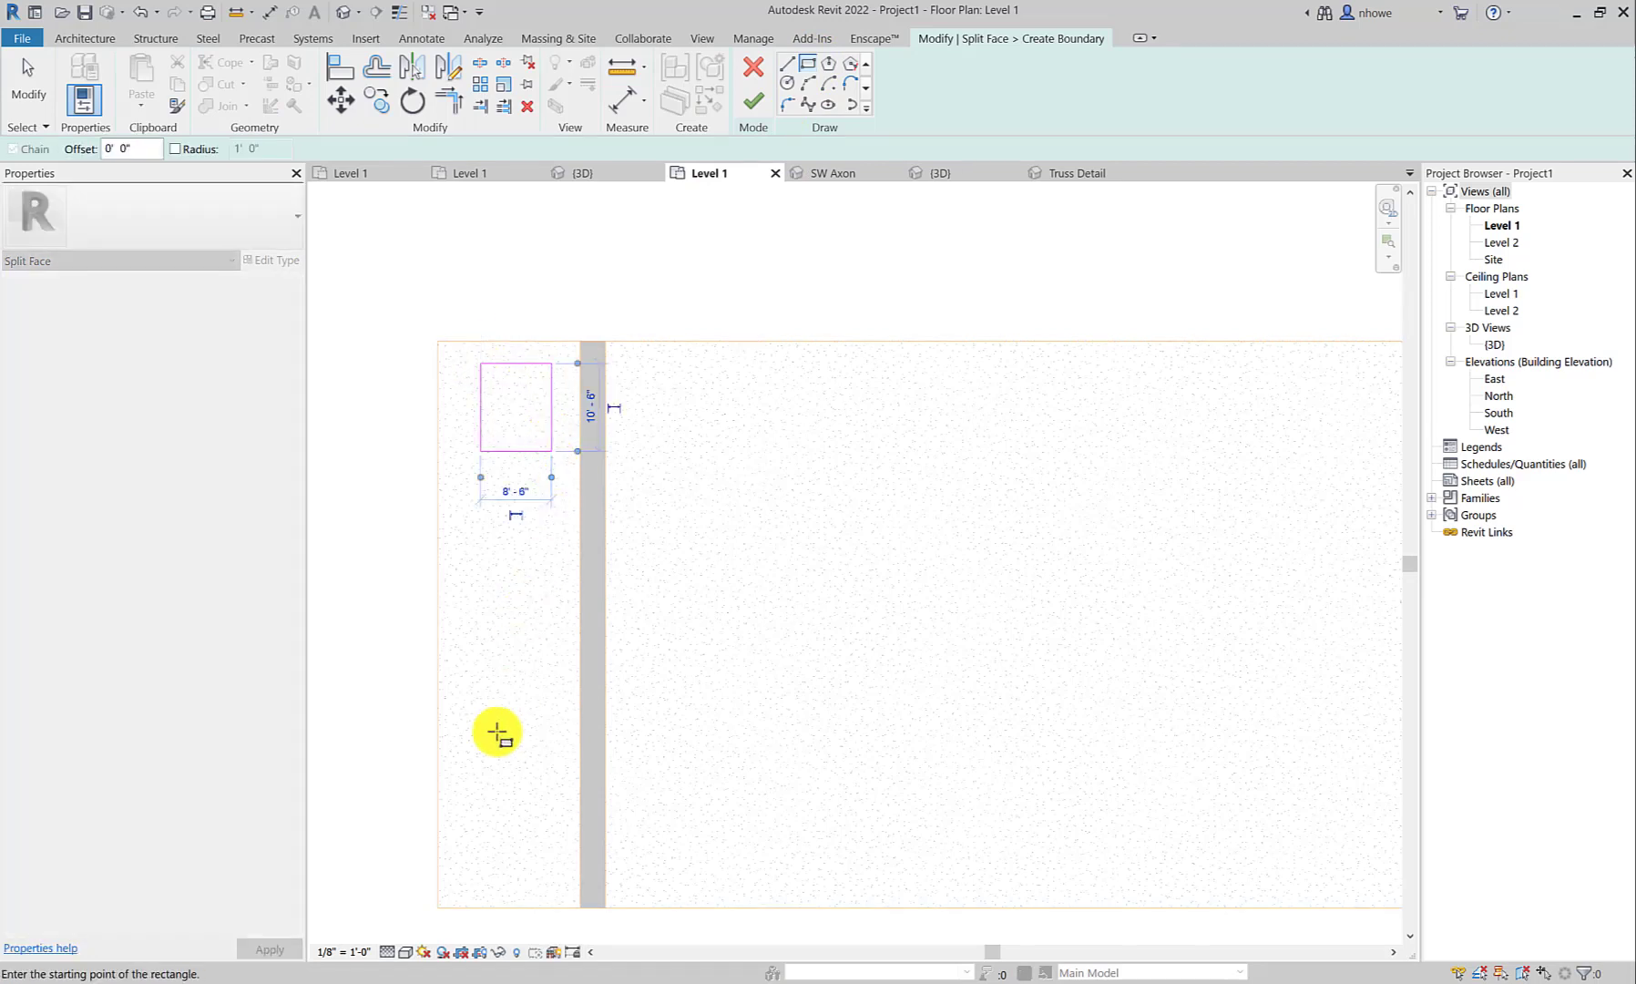
# Try to finish the split with a second rectangle, about 8'-6" by 14'-6", in the same sketch near the strip's lower end.
pyautogui.click(480, 874)
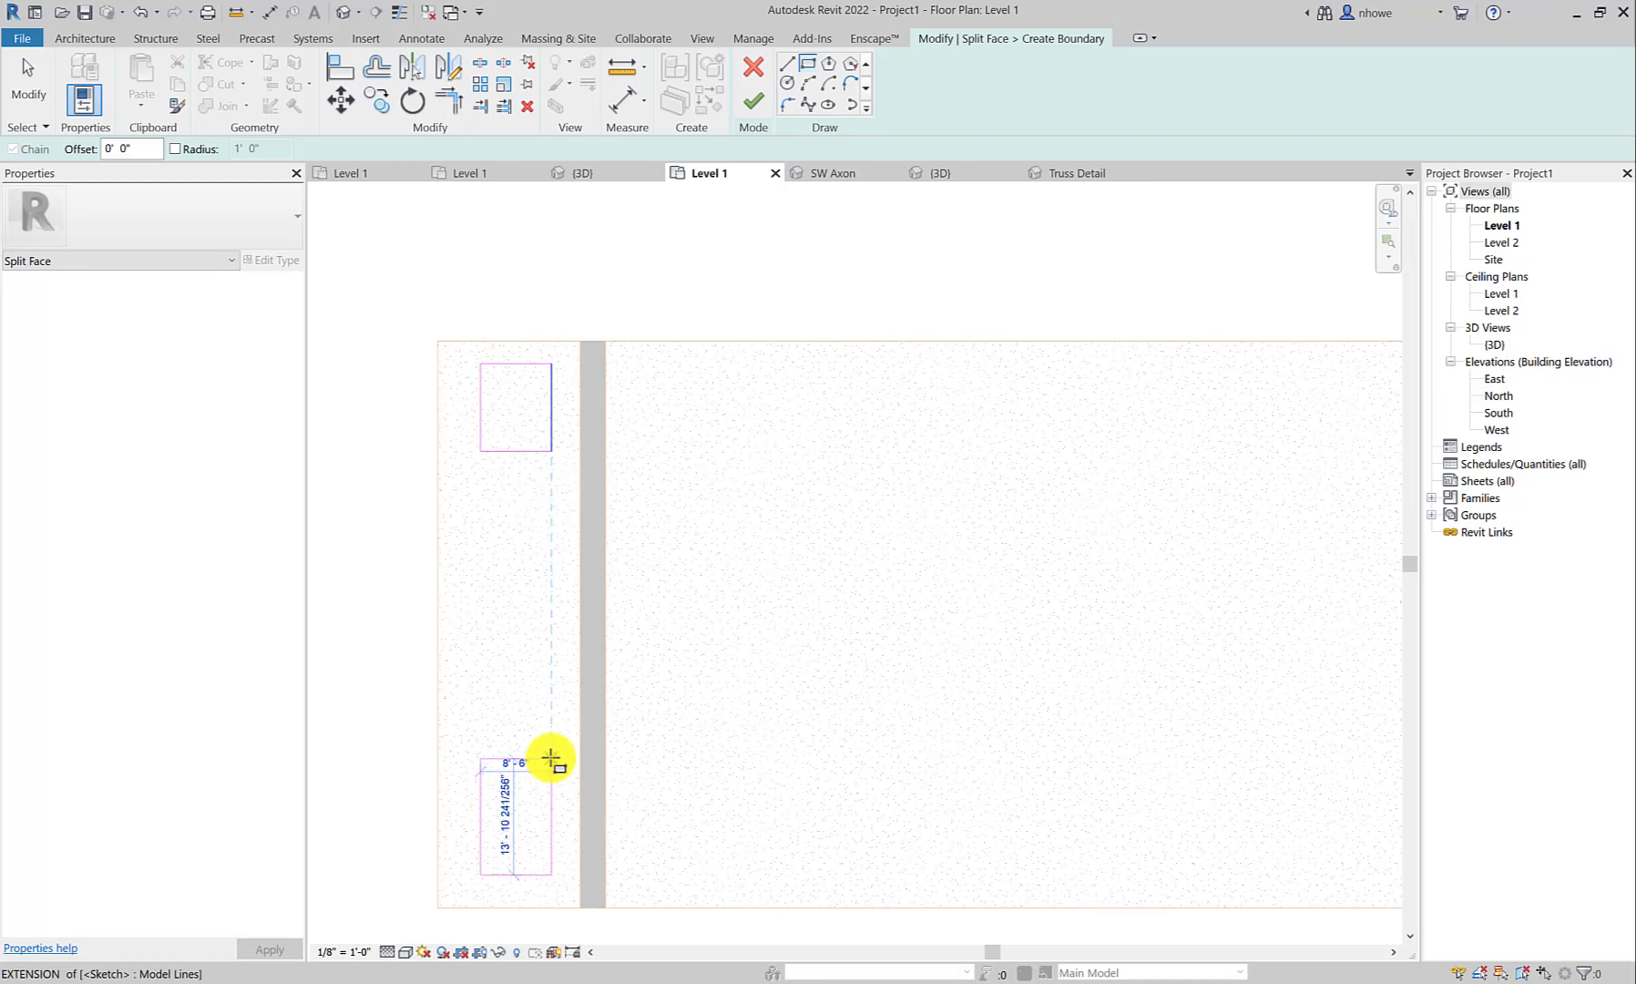
pyautogui.click(552, 754)
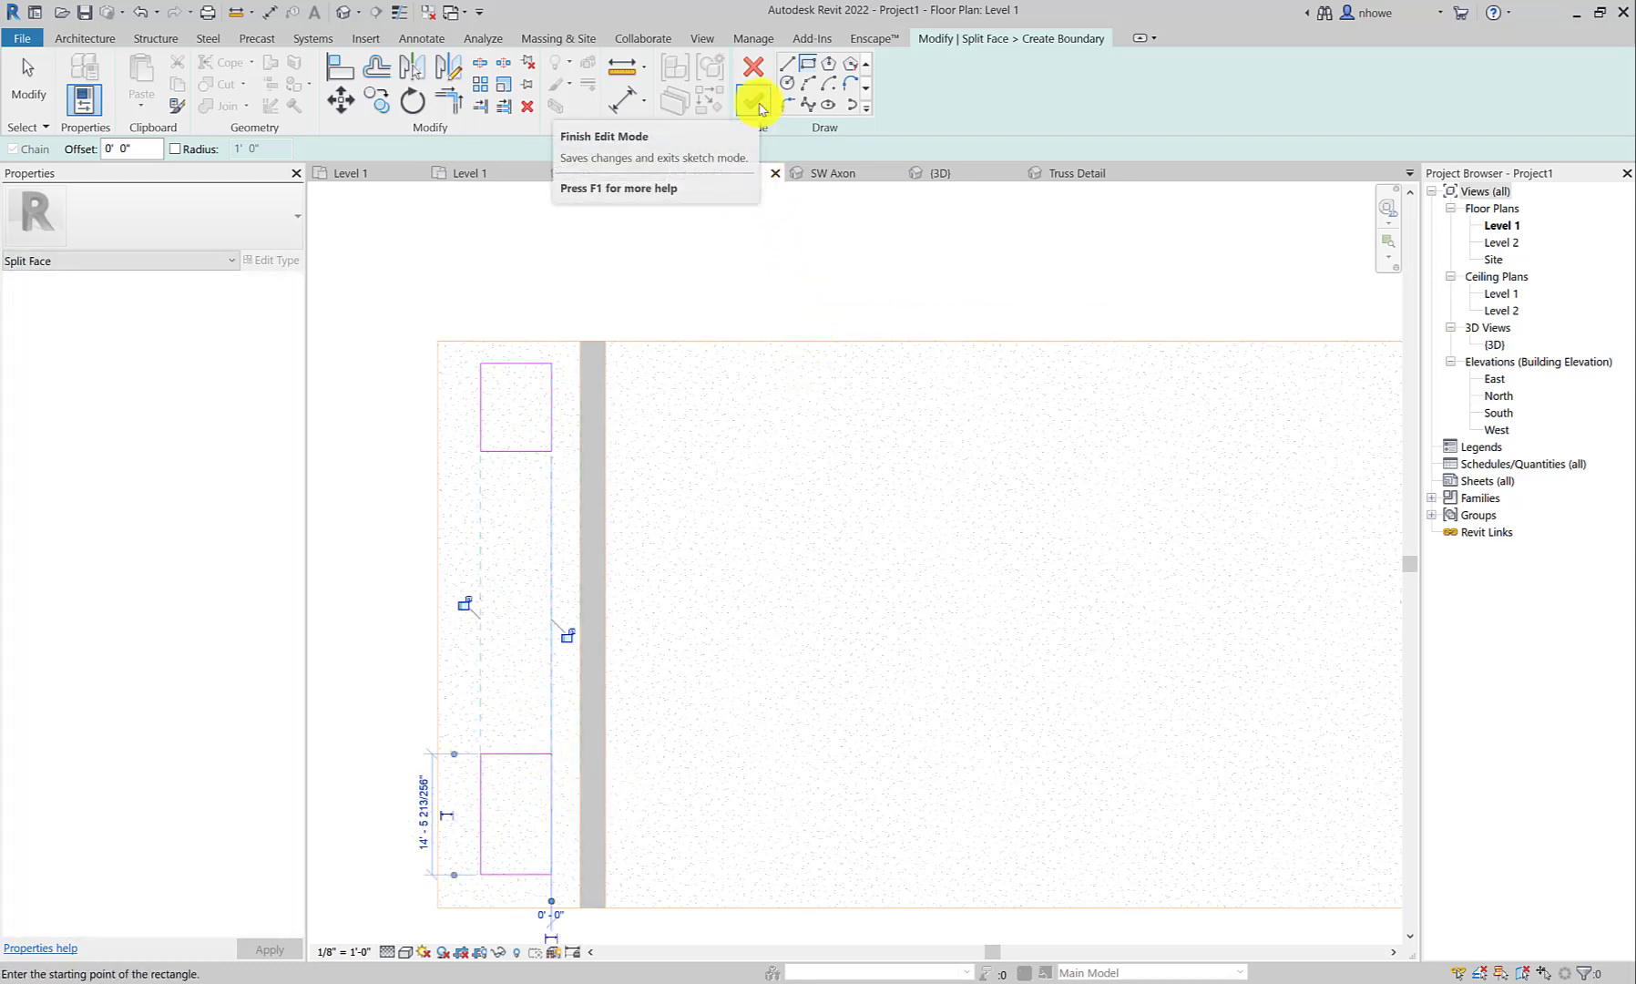
pyautogui.click(759, 103)
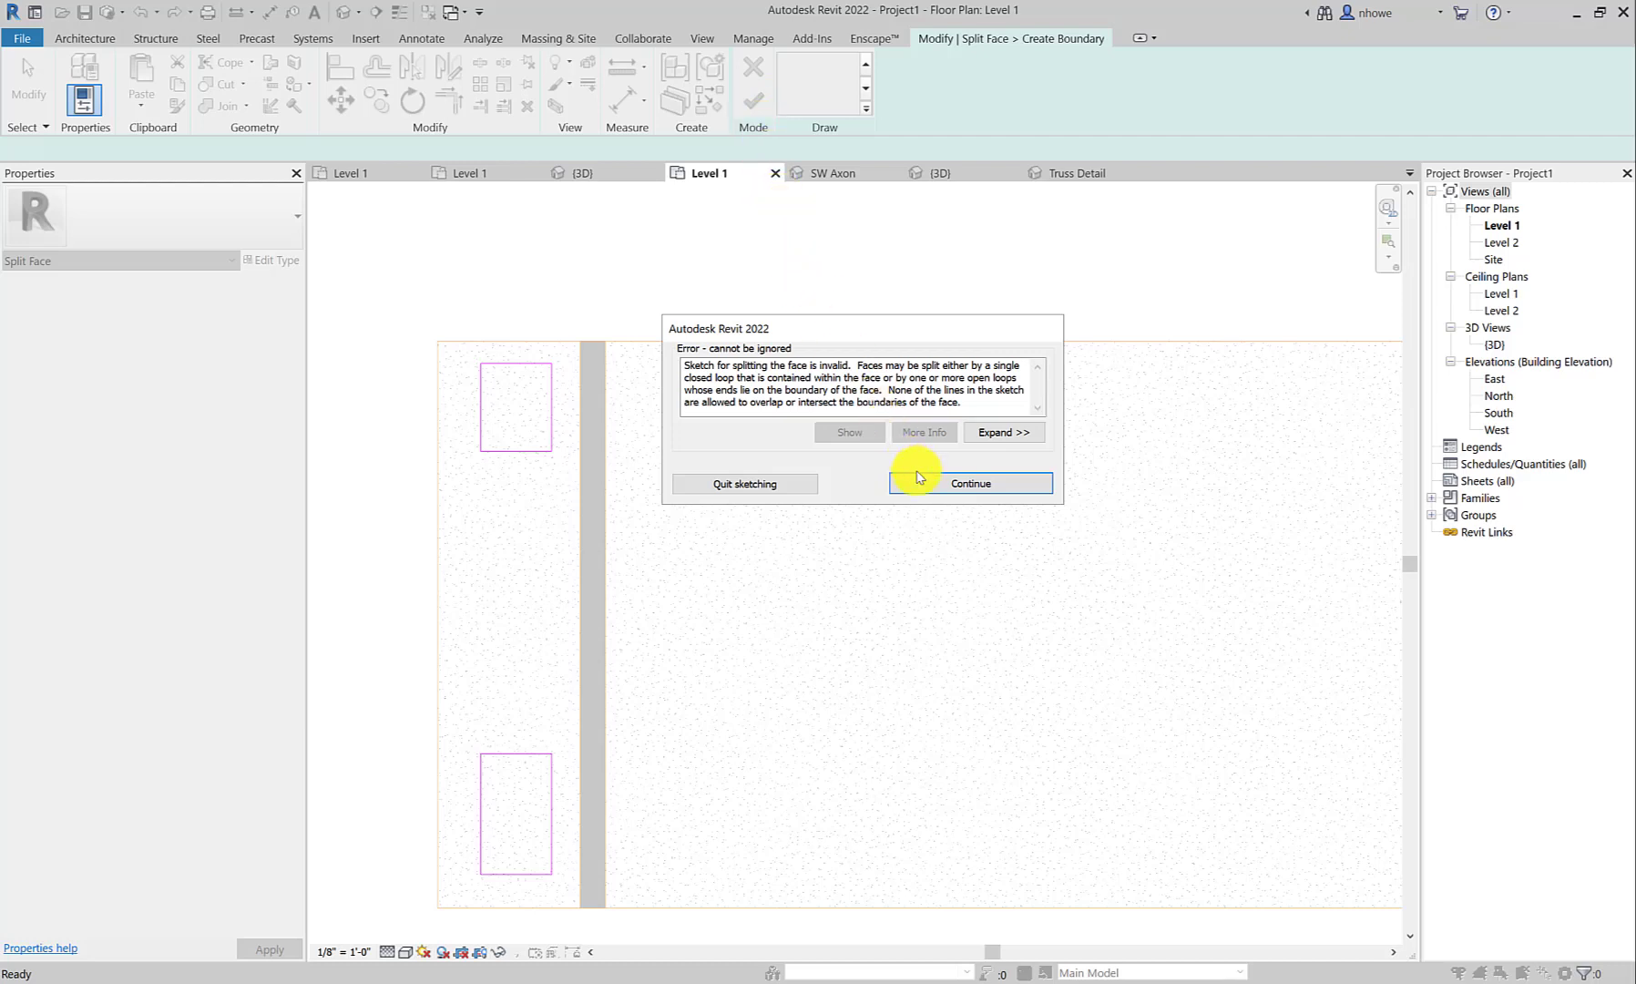
pyautogui.click(914, 484)
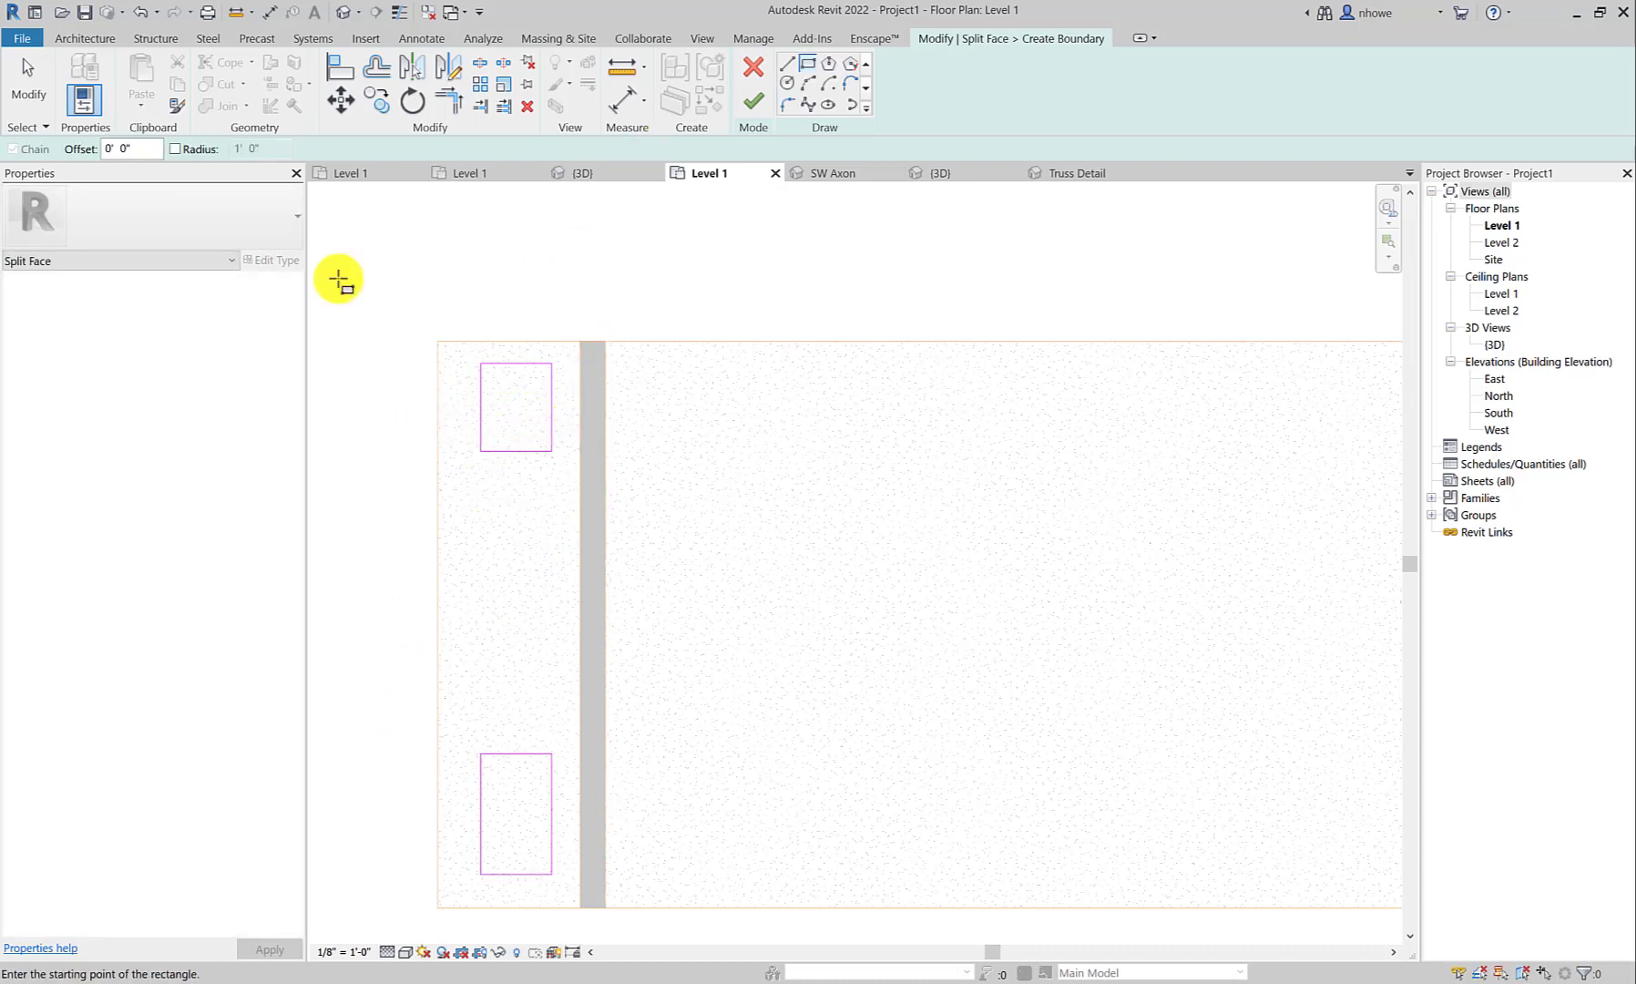
# Delete the lower rectangle from the sketch and finish the face split with only the upper rectangle.
pyautogui.click(28, 86)
pyautogui.moveTo(410, 706); pyautogui.dragTo(584, 913)
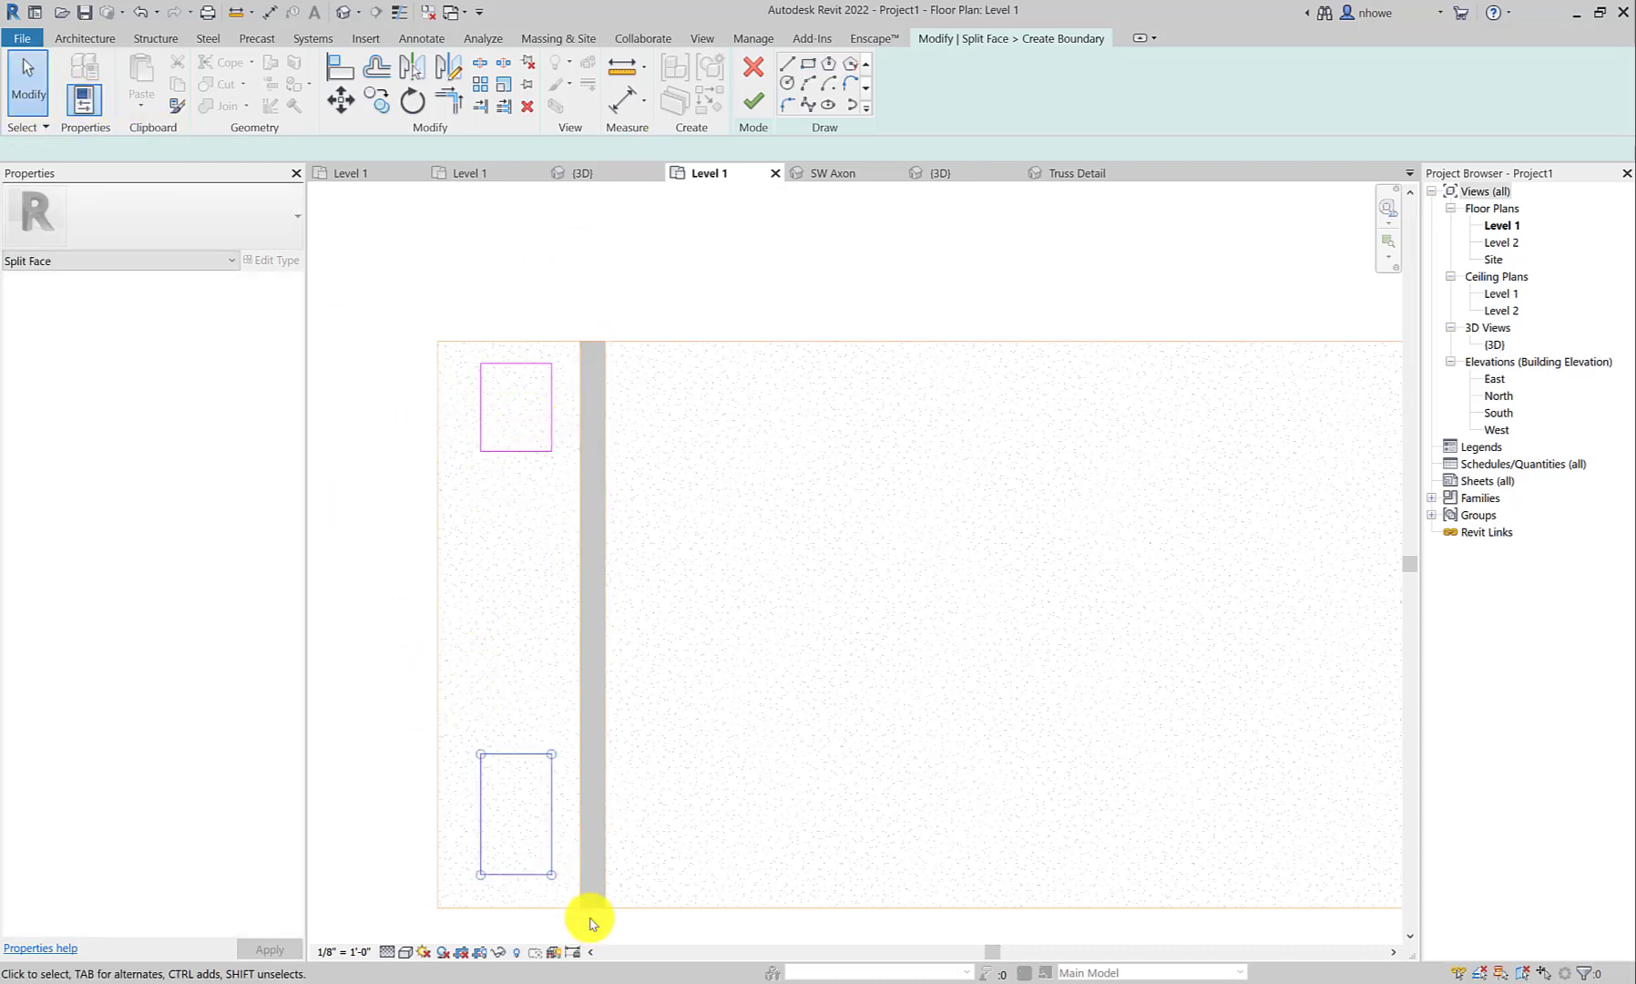
pyautogui.press('Delete')
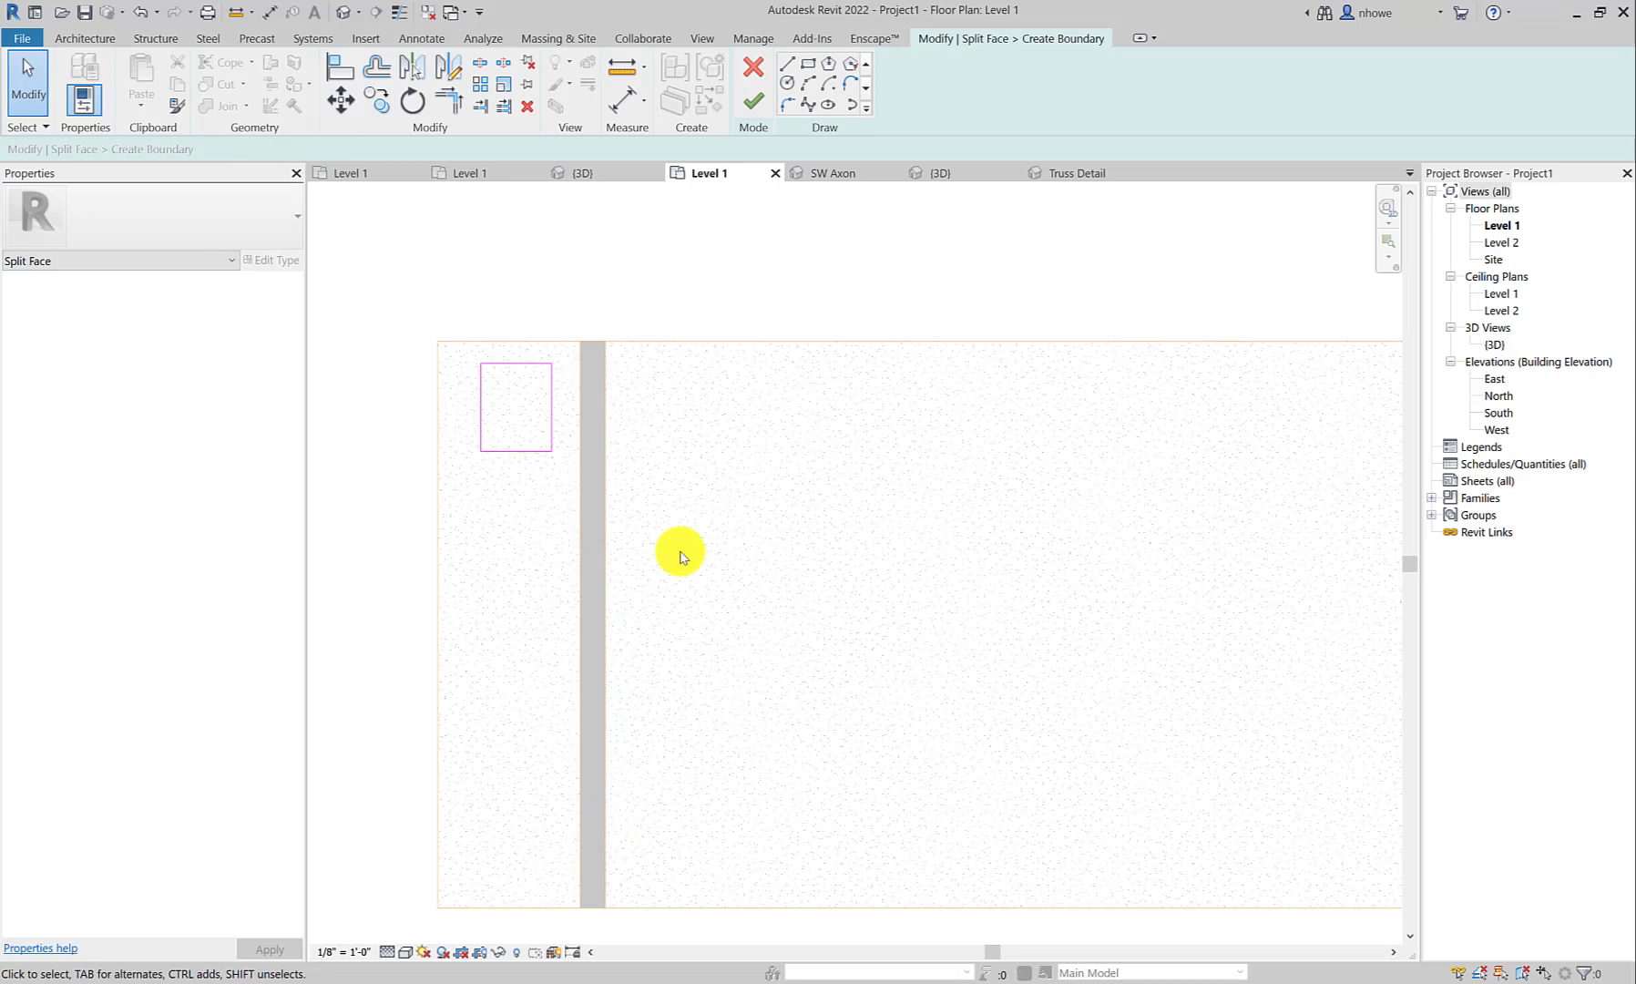
pyautogui.click(754, 102)
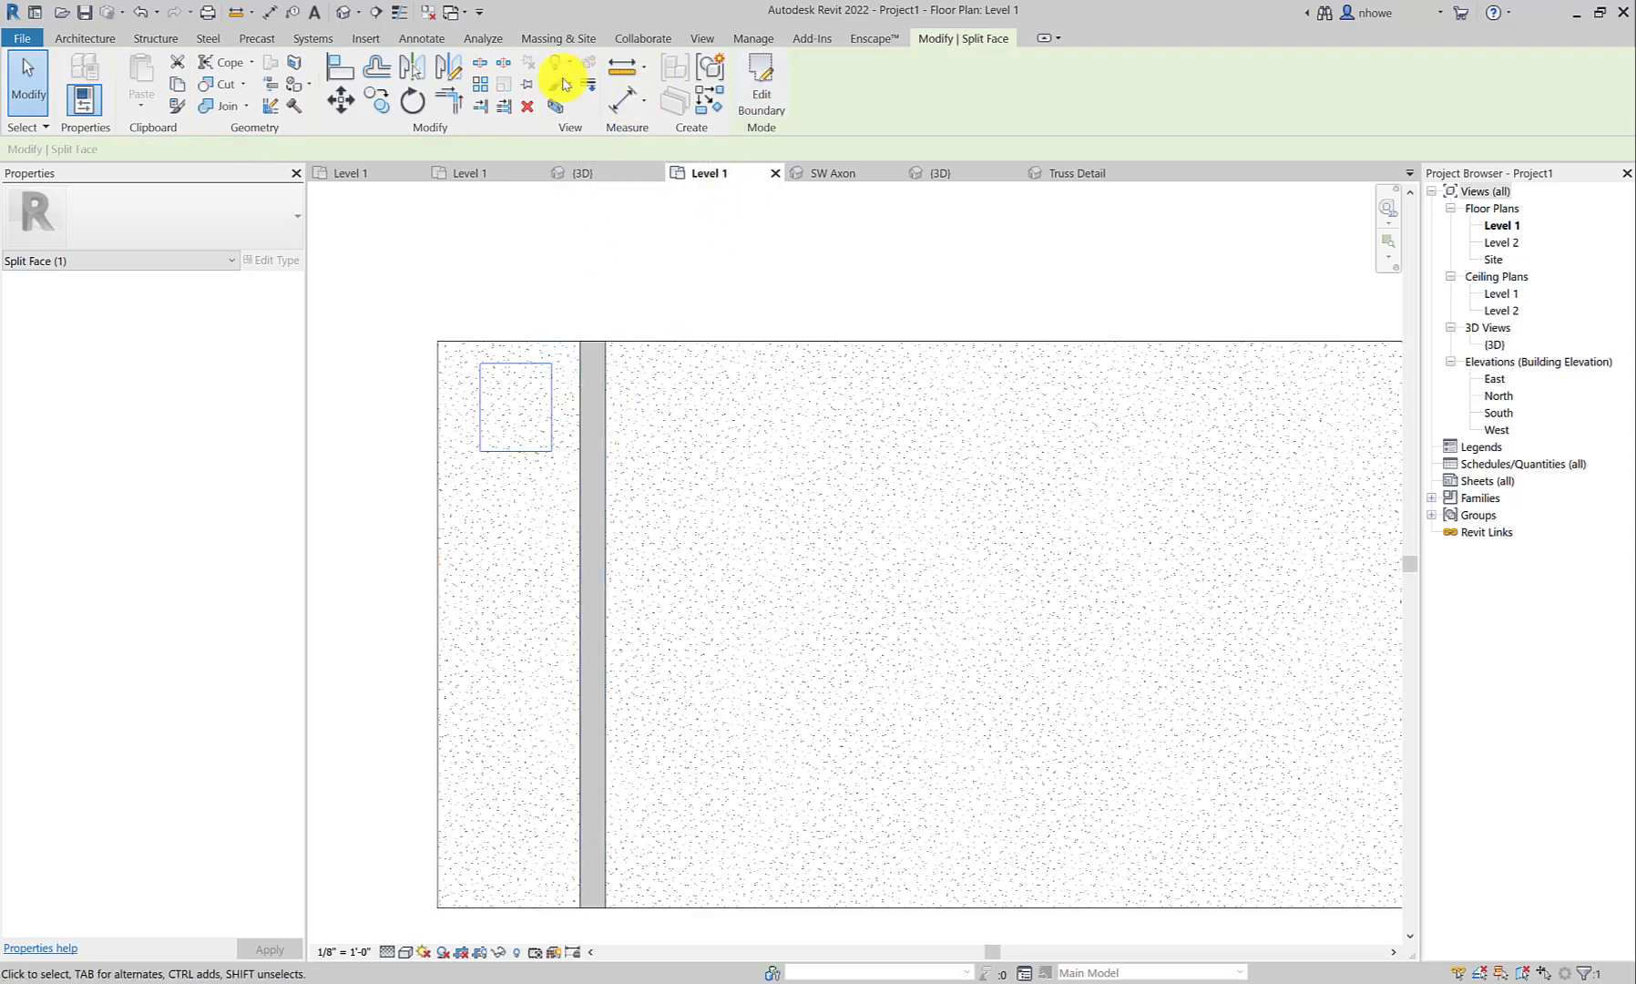
# Split the strip's face again with a separate rectangle about 8'-6" by 18' near its lower end, aligned with the upper one.
pyautogui.click(298, 62)
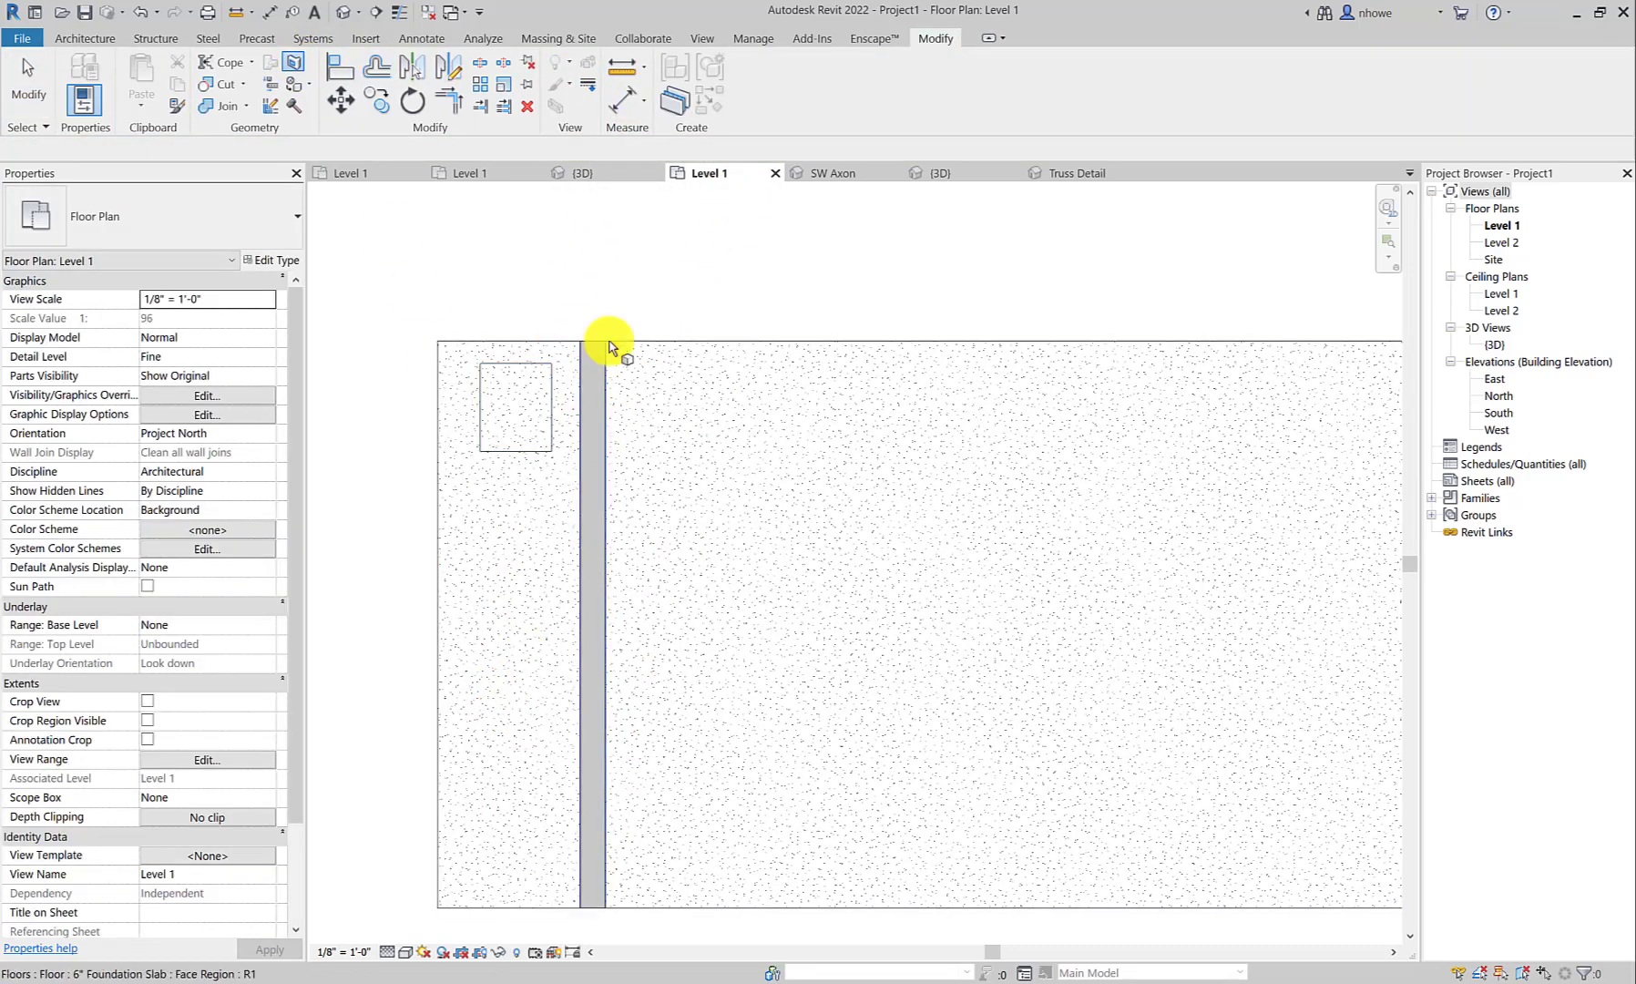
pyautogui.click(453, 526)
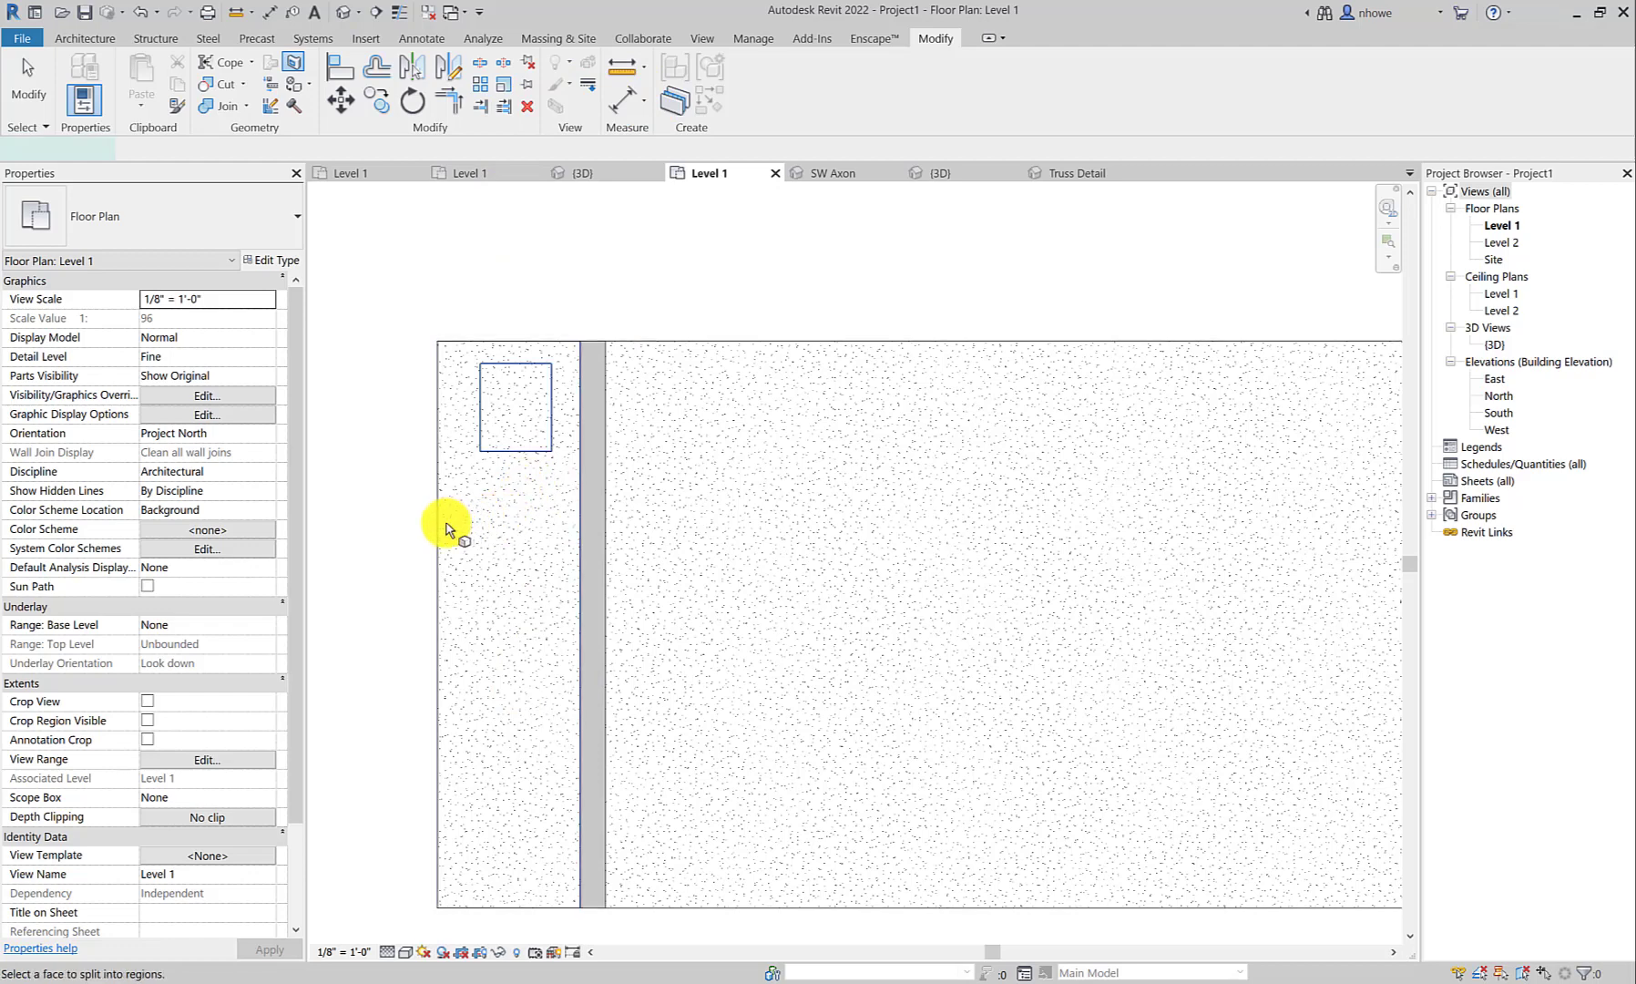
pyautogui.click(807, 64)
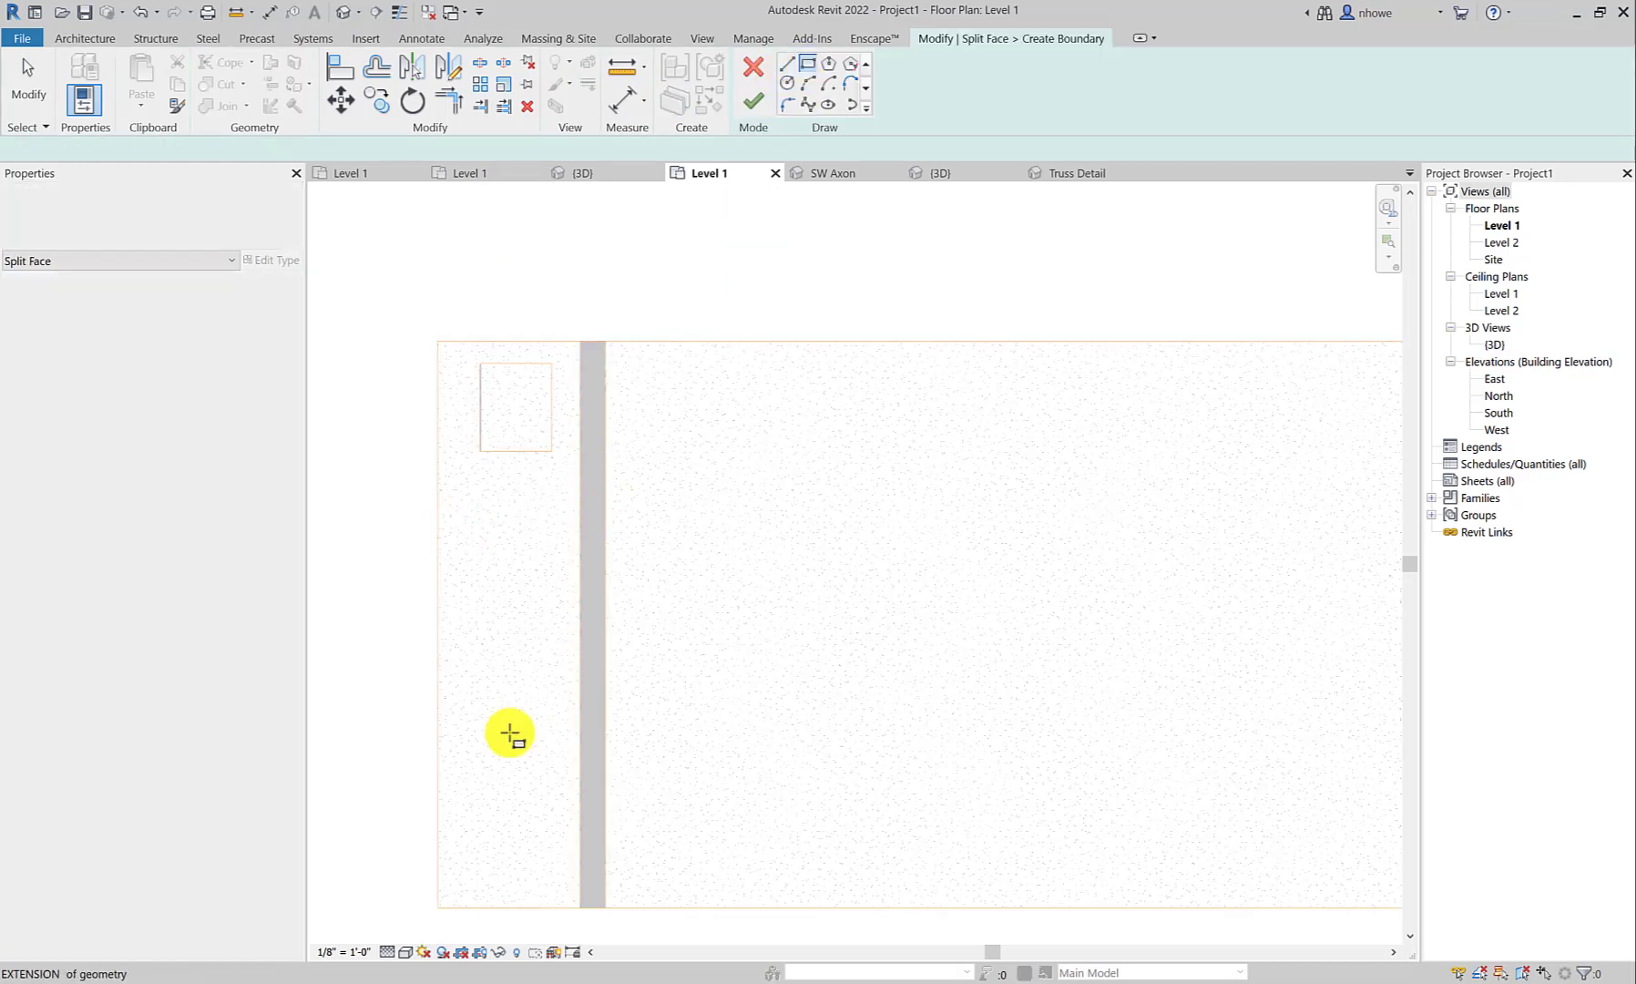
pyautogui.click(480, 723)
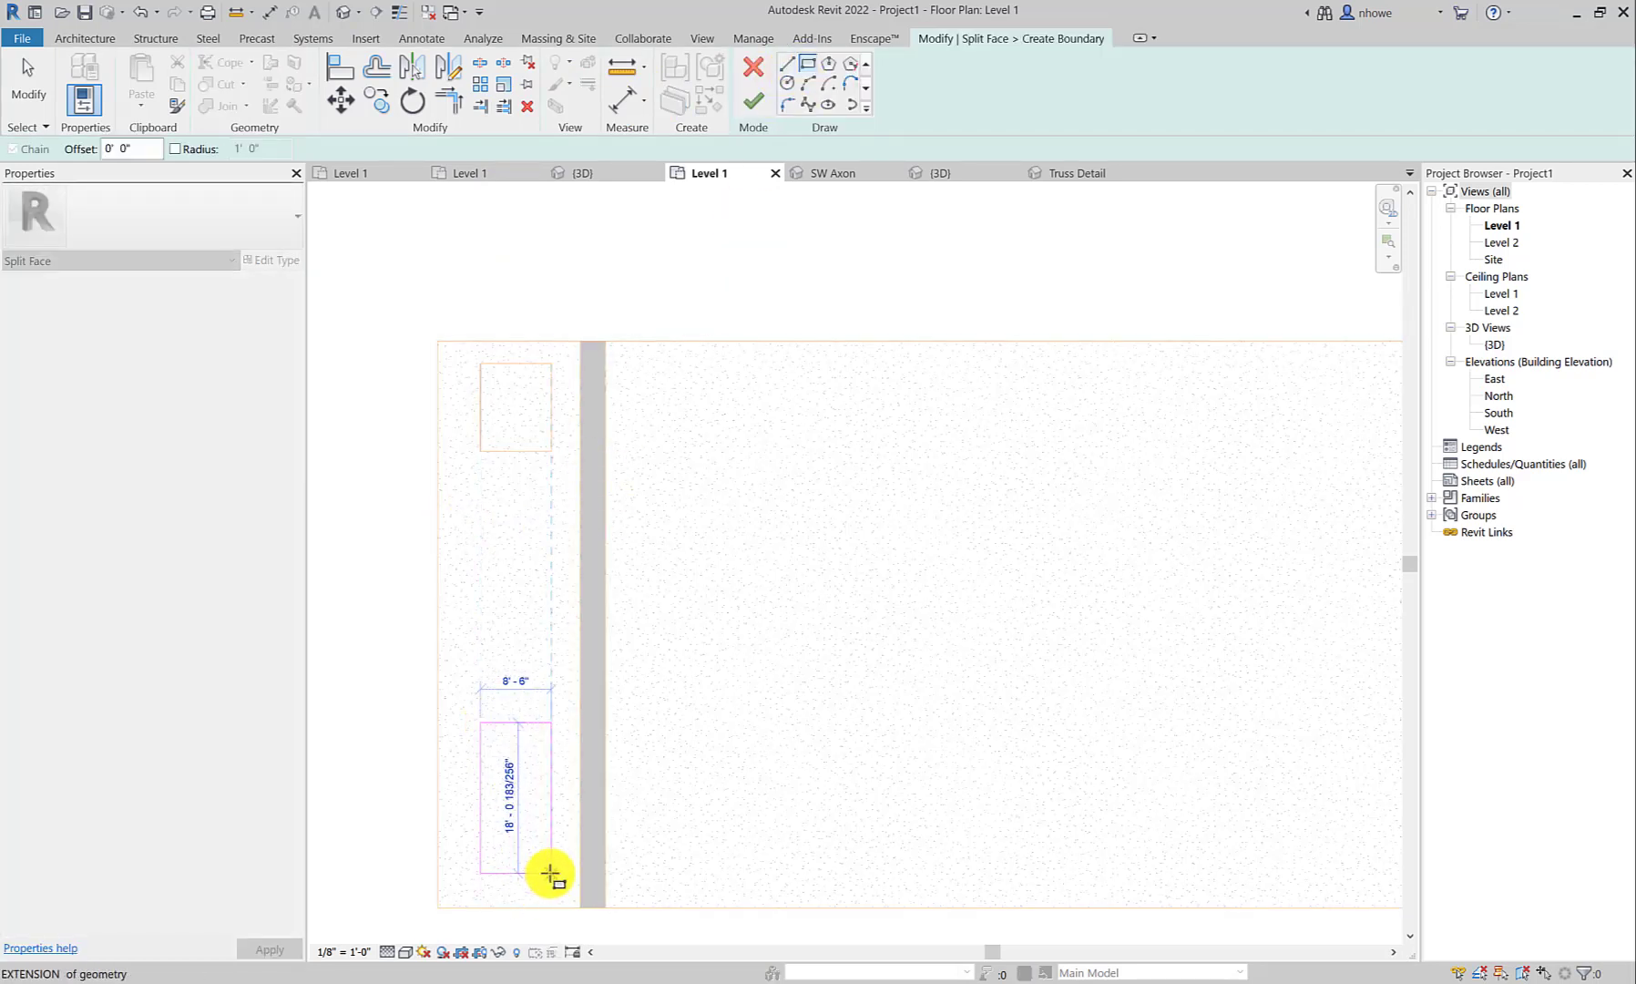
pyautogui.click(550, 872)
pyautogui.click(753, 101)
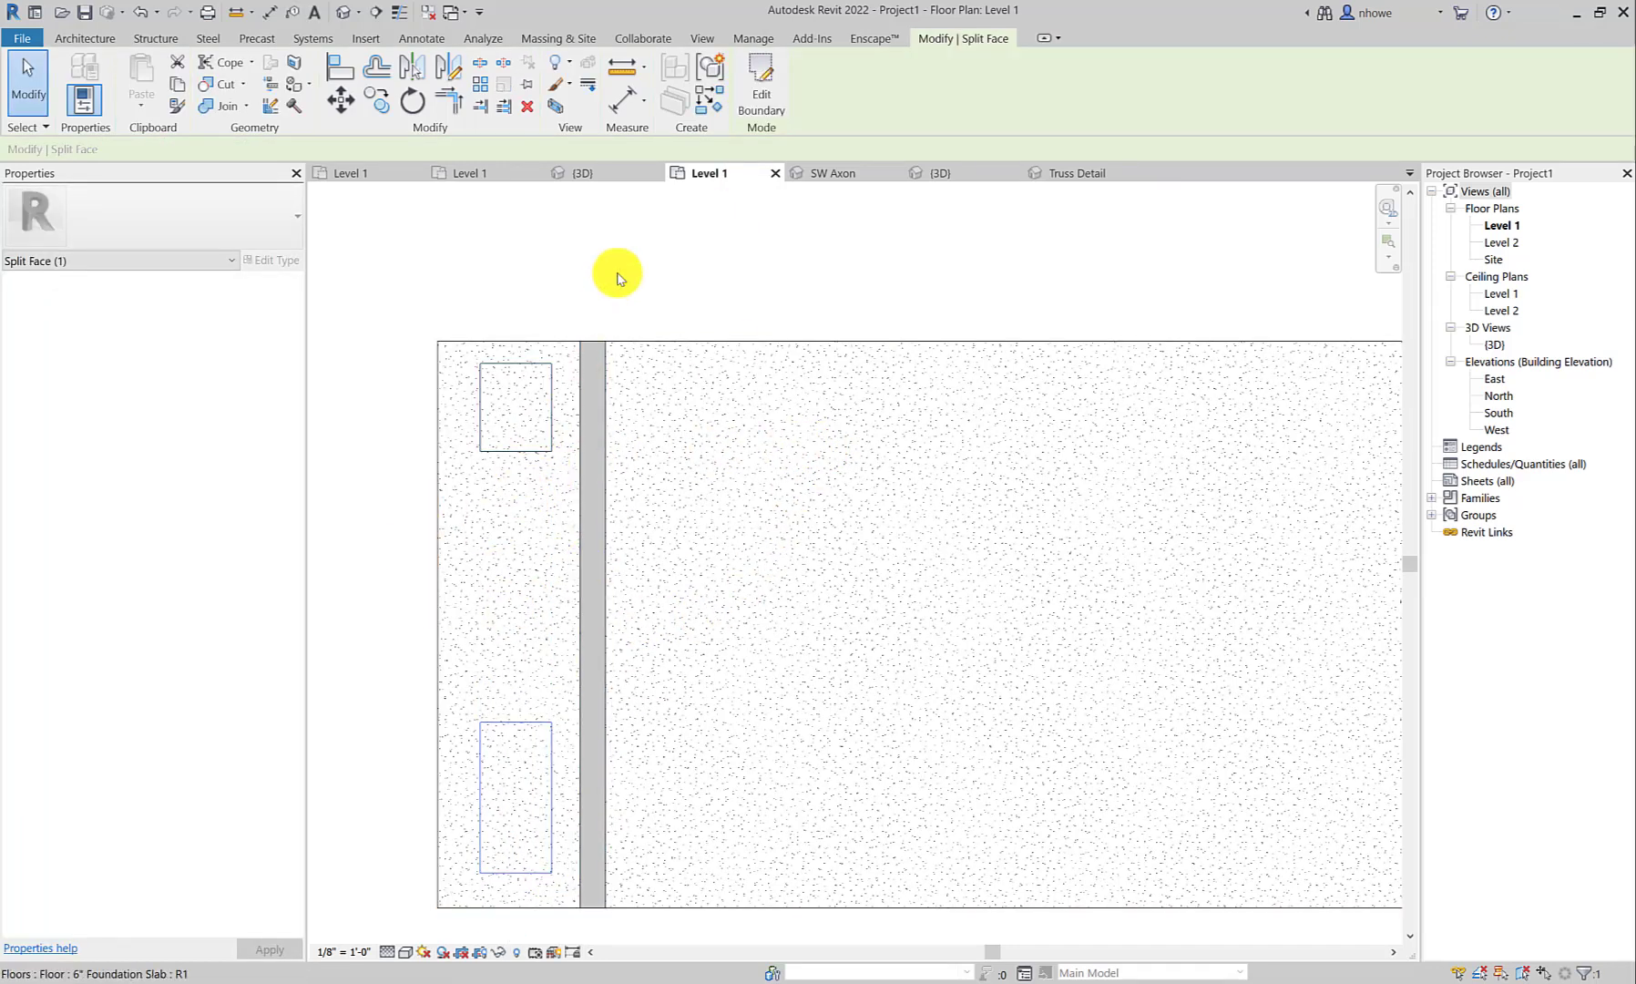
# Split the strip's face with two parallel horizontal lines about 17'-1" long, from slab edge to brick band, just below the upper rectangle.
pyautogui.click(293, 64)
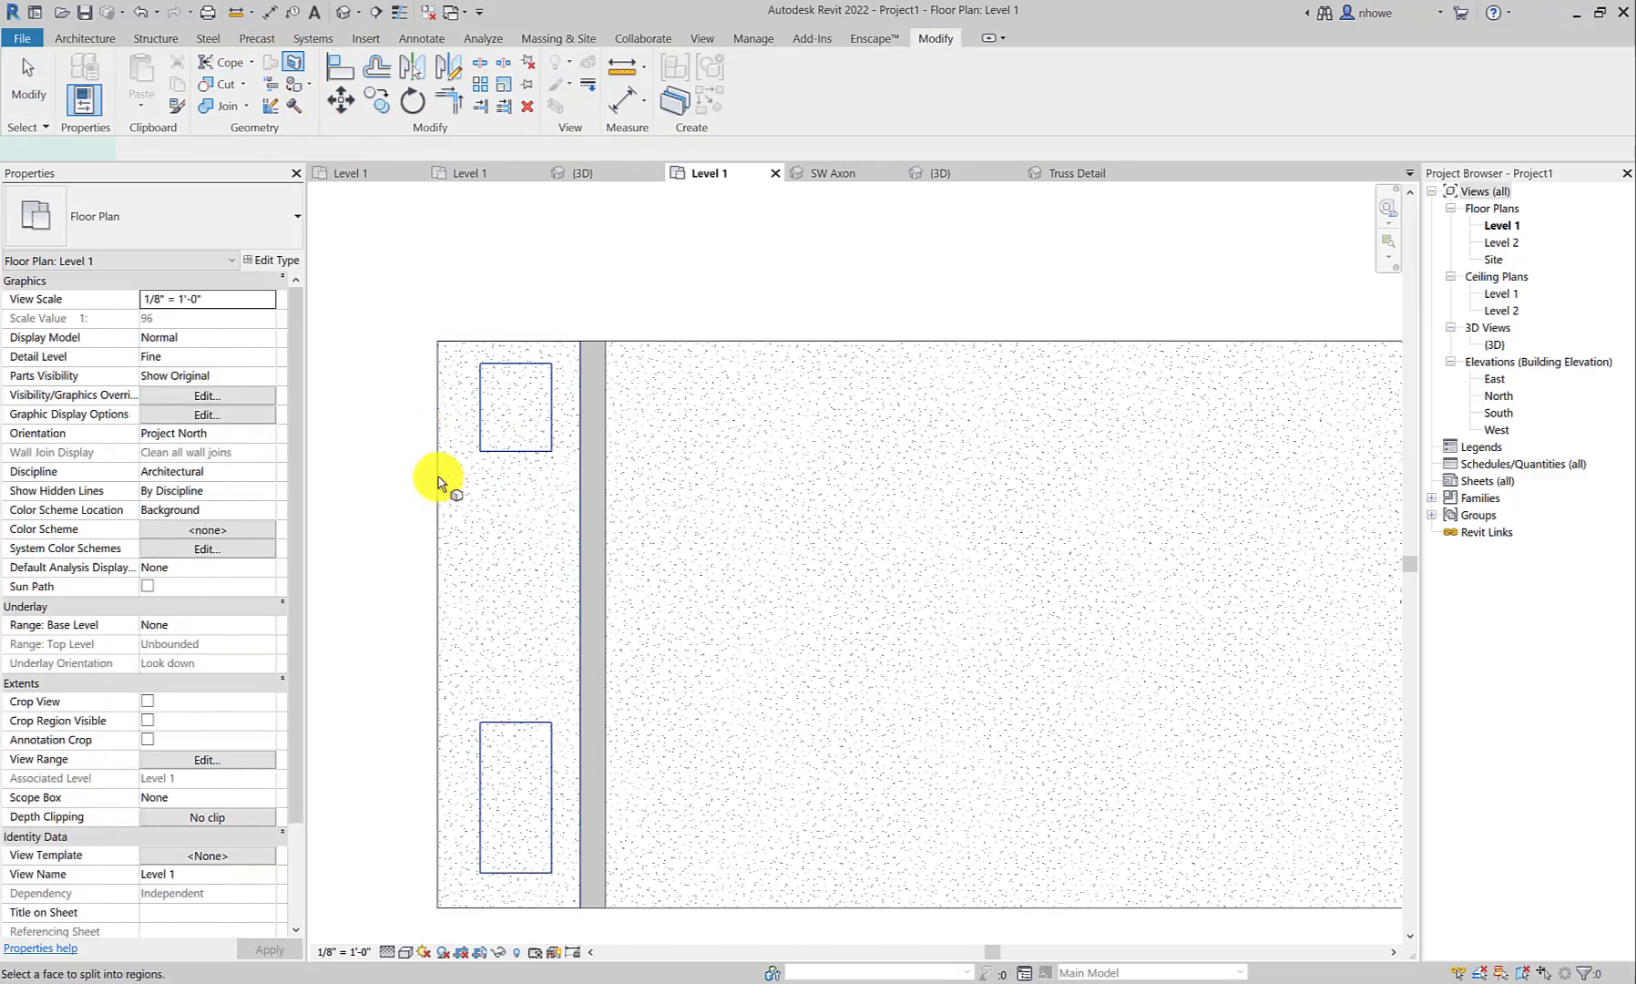
pyautogui.click(439, 481)
pyautogui.click(438, 474)
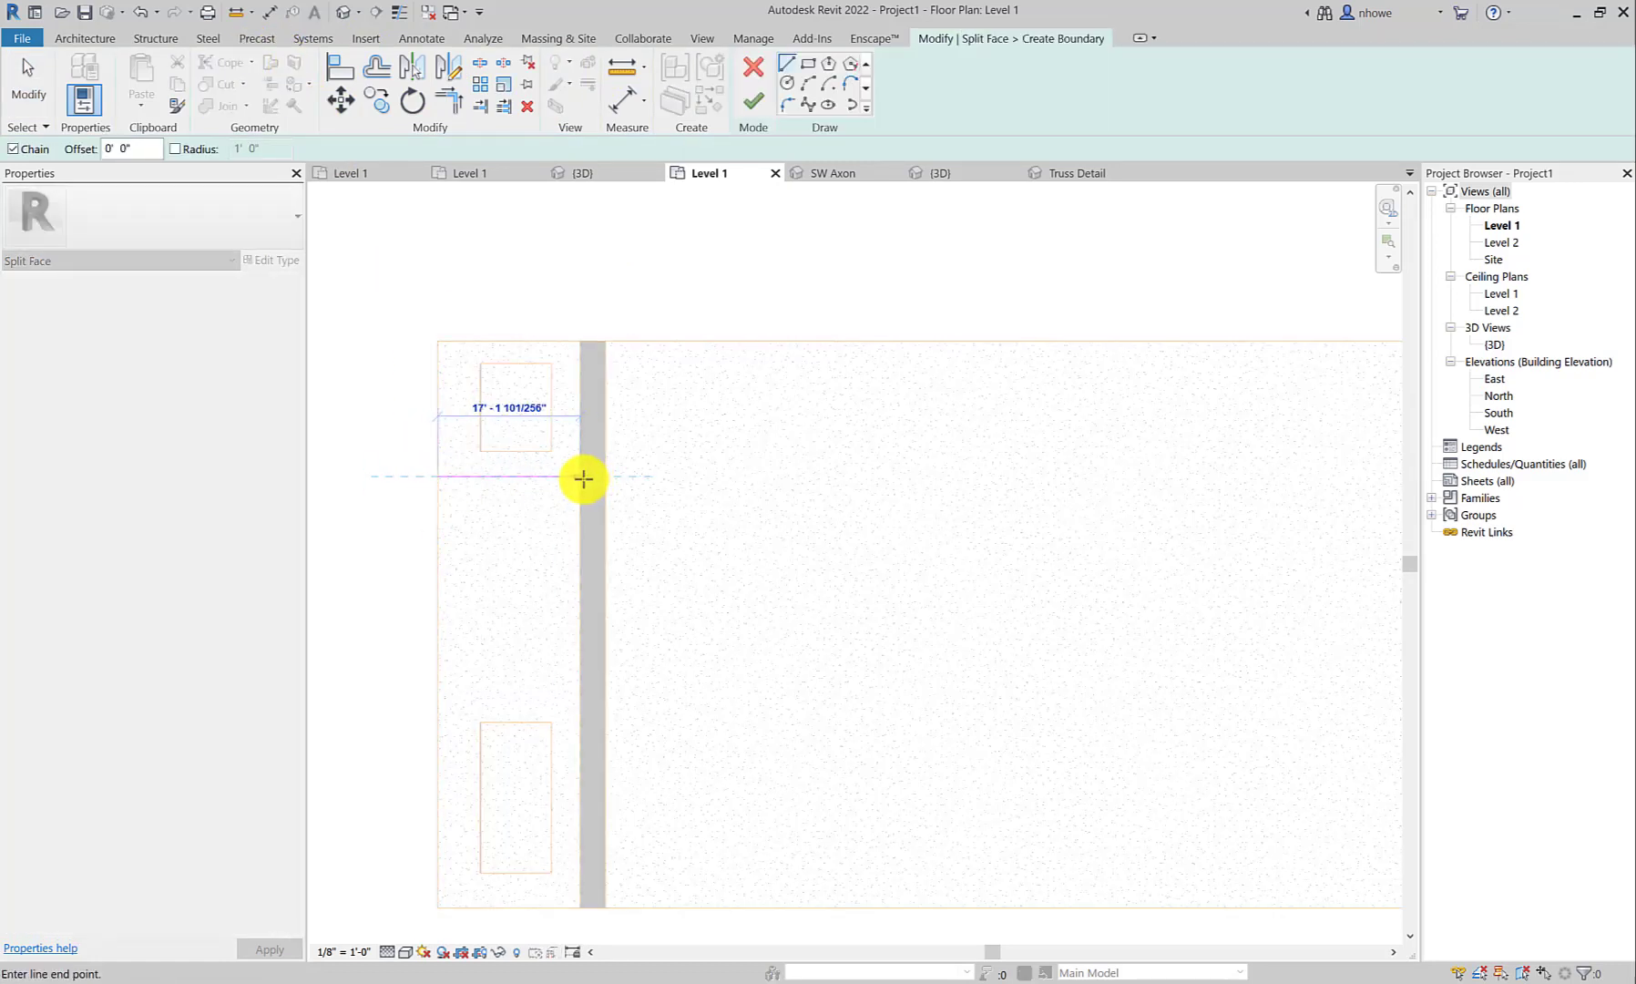
pyautogui.click(587, 476)
pyautogui.press('Escape')
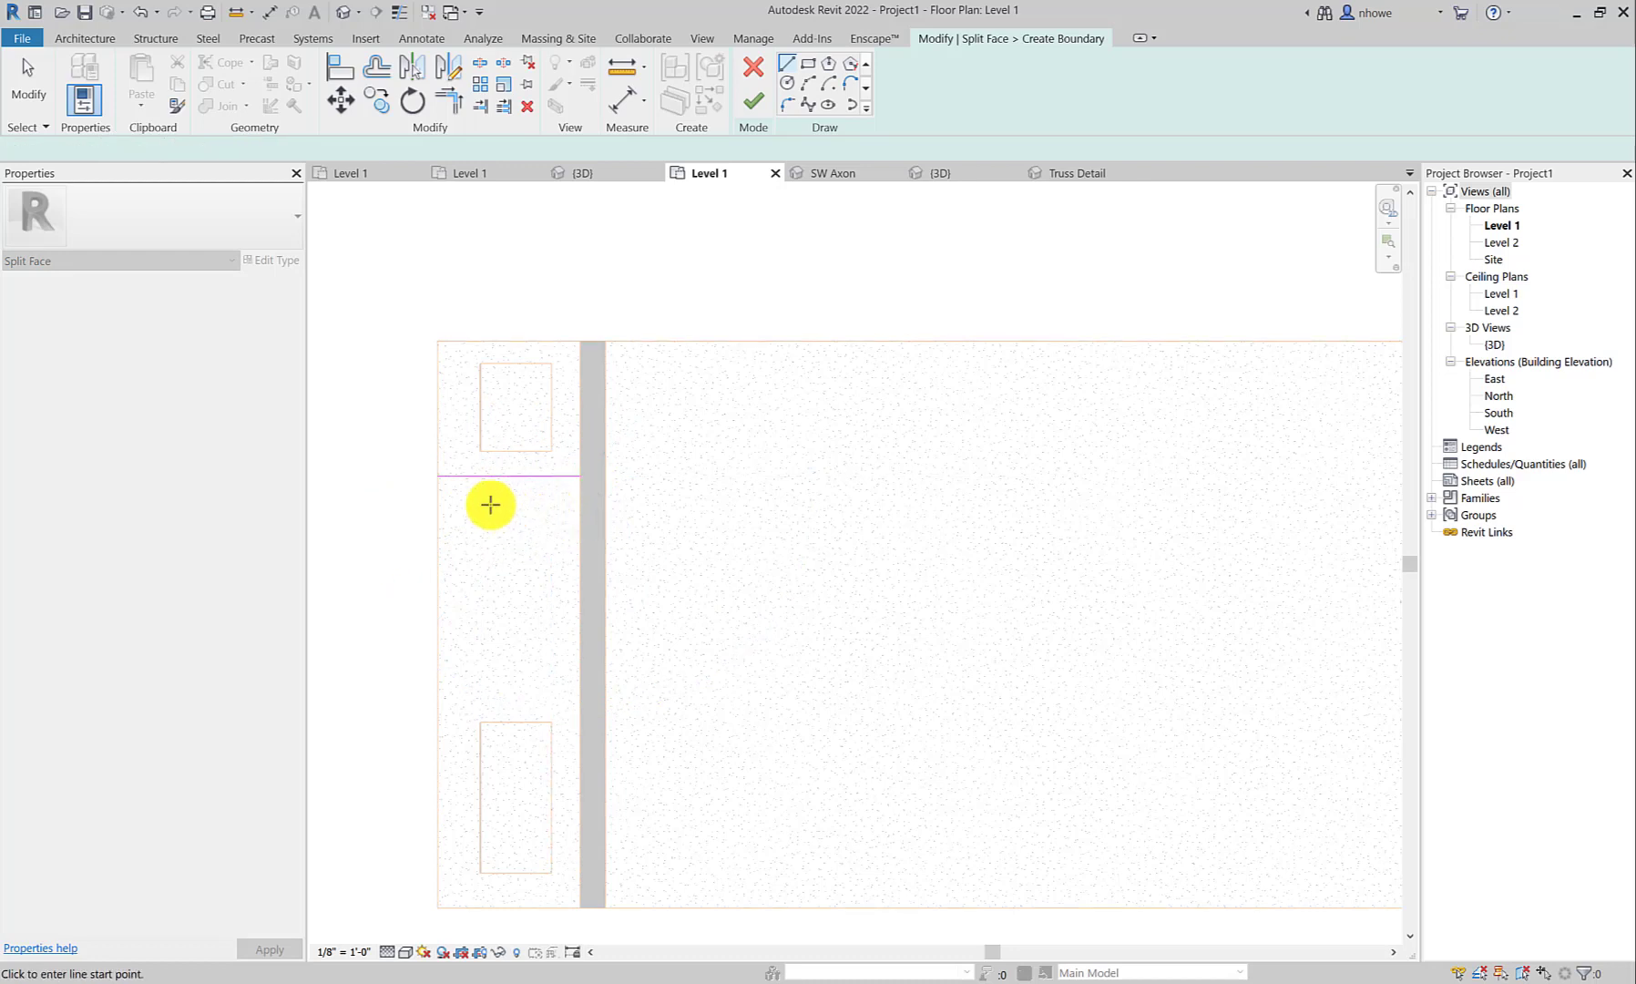
pyautogui.click(438, 504)
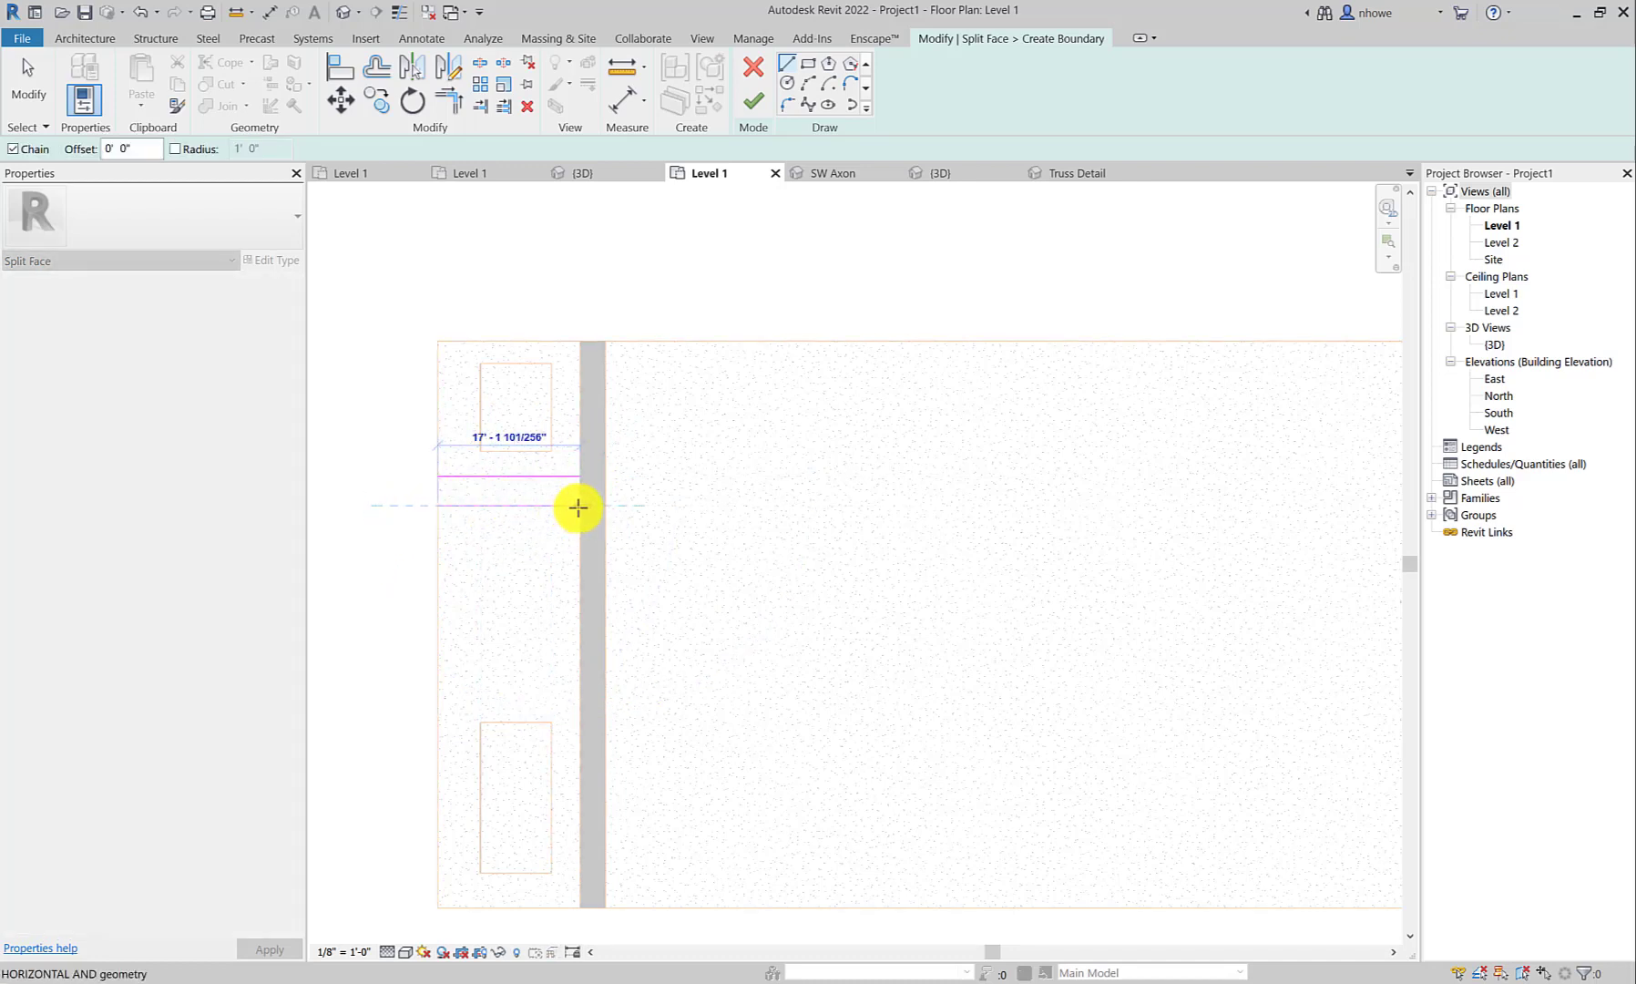
pyautogui.click(578, 506)
pyautogui.press('Escape')
pyautogui.press('Escape')
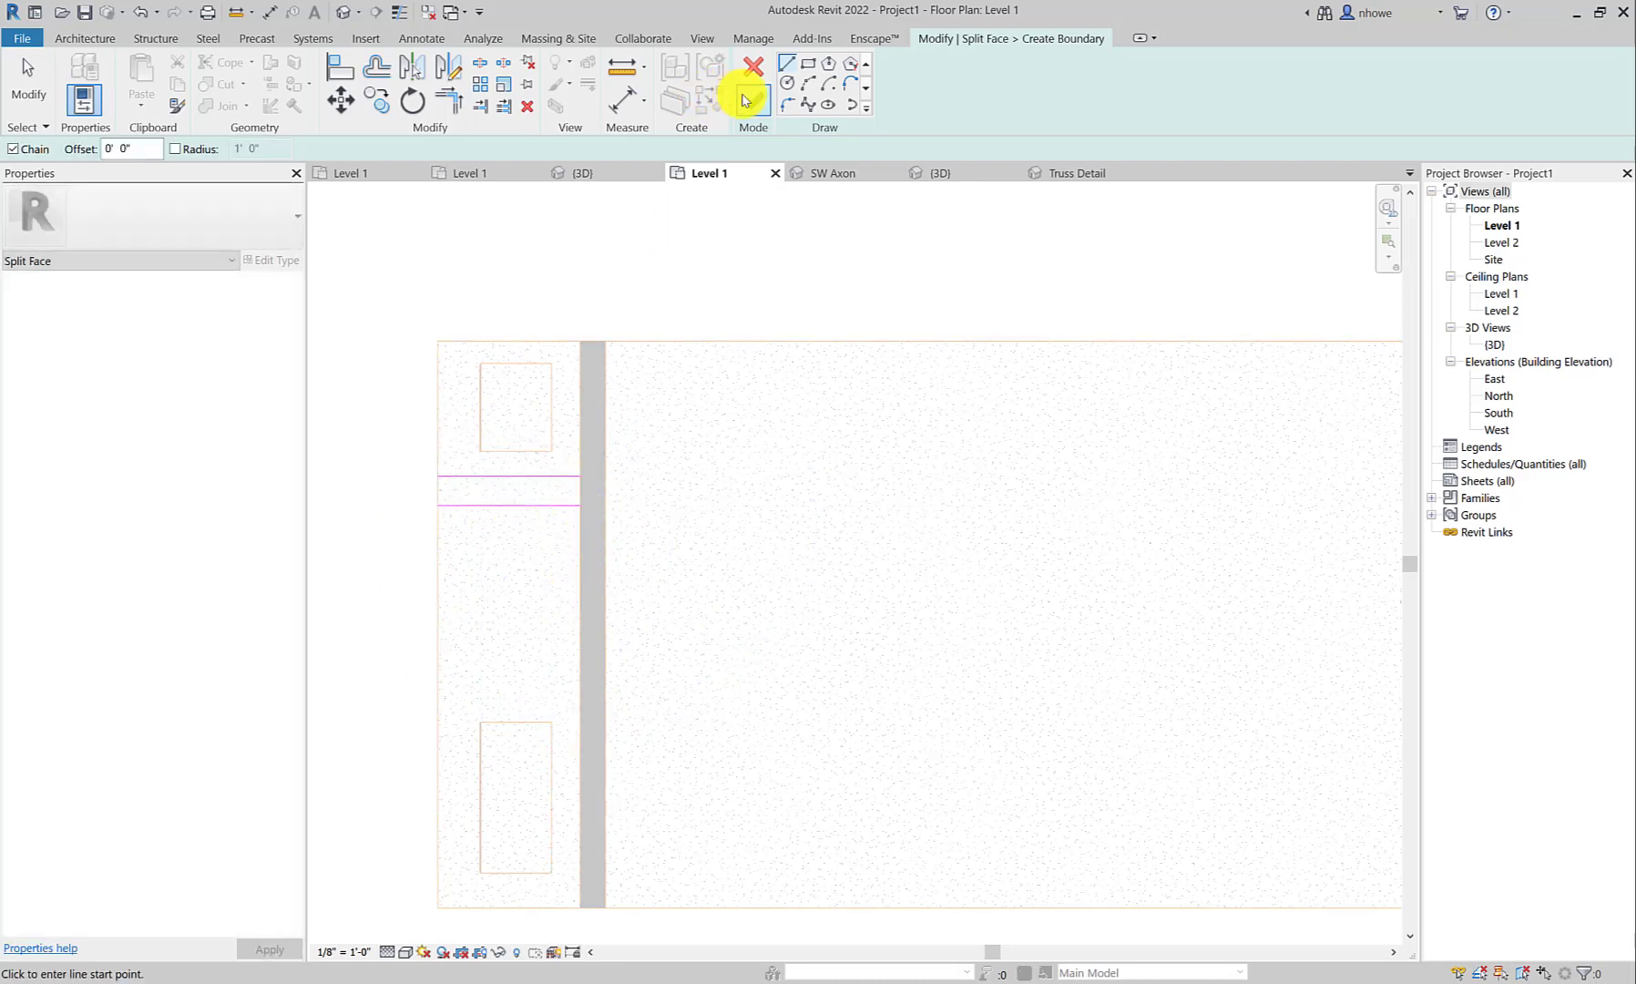
pyautogui.click(752, 102)
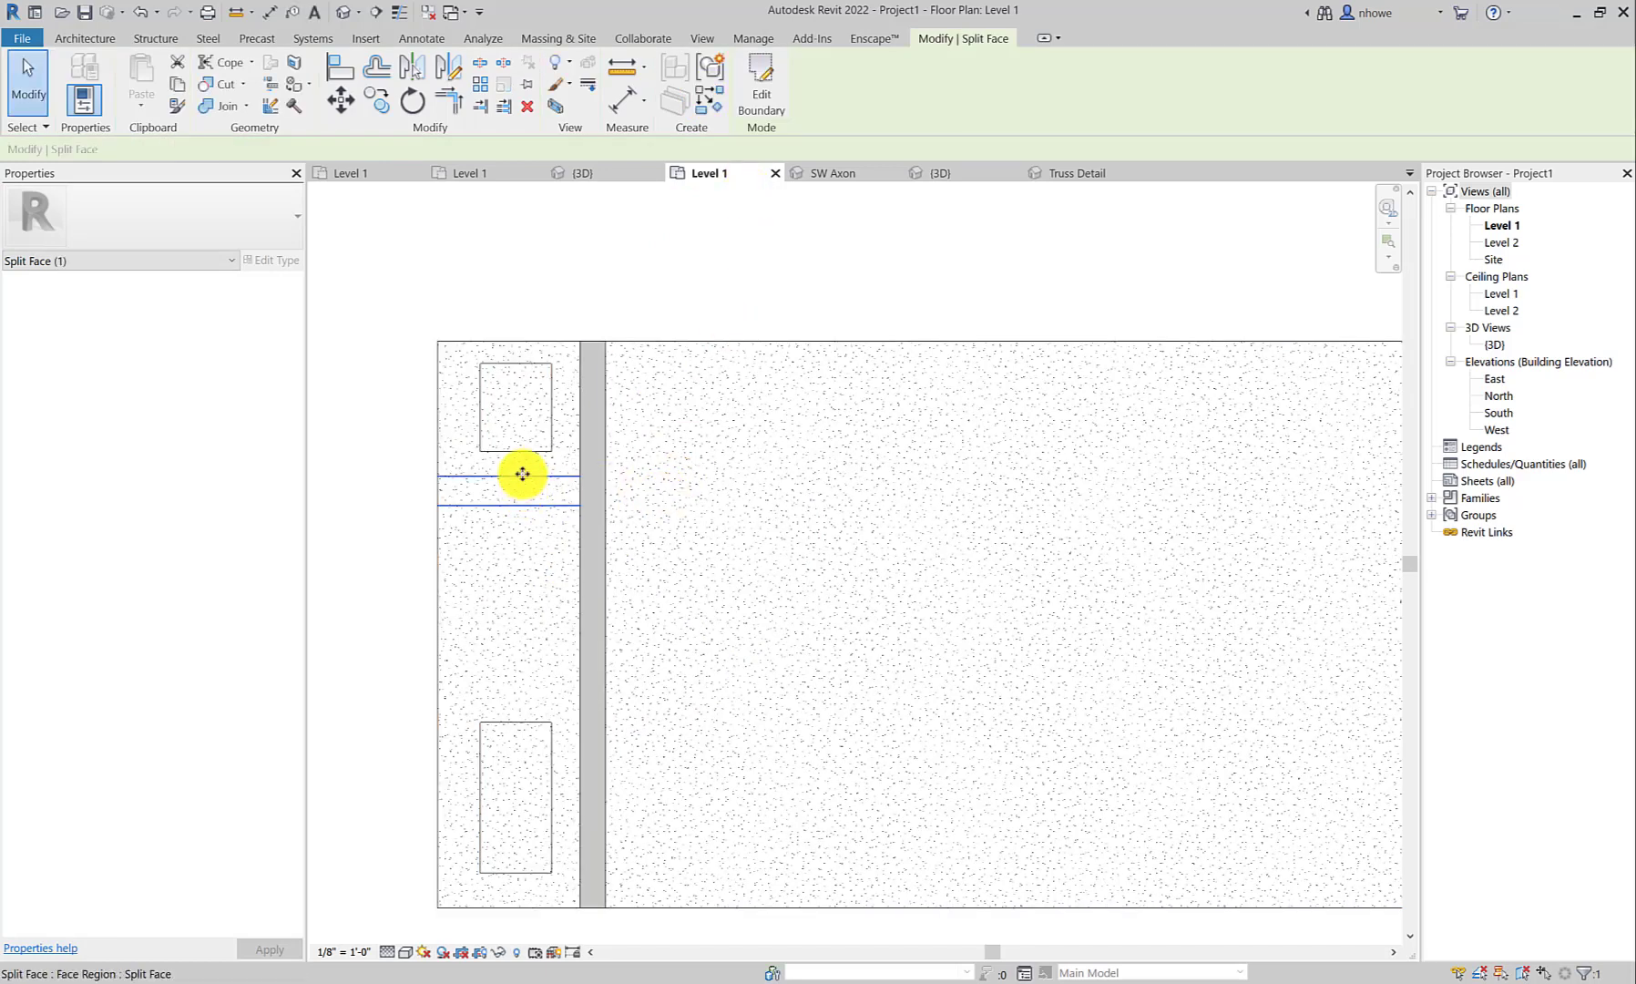
pyautogui.press('Escape')
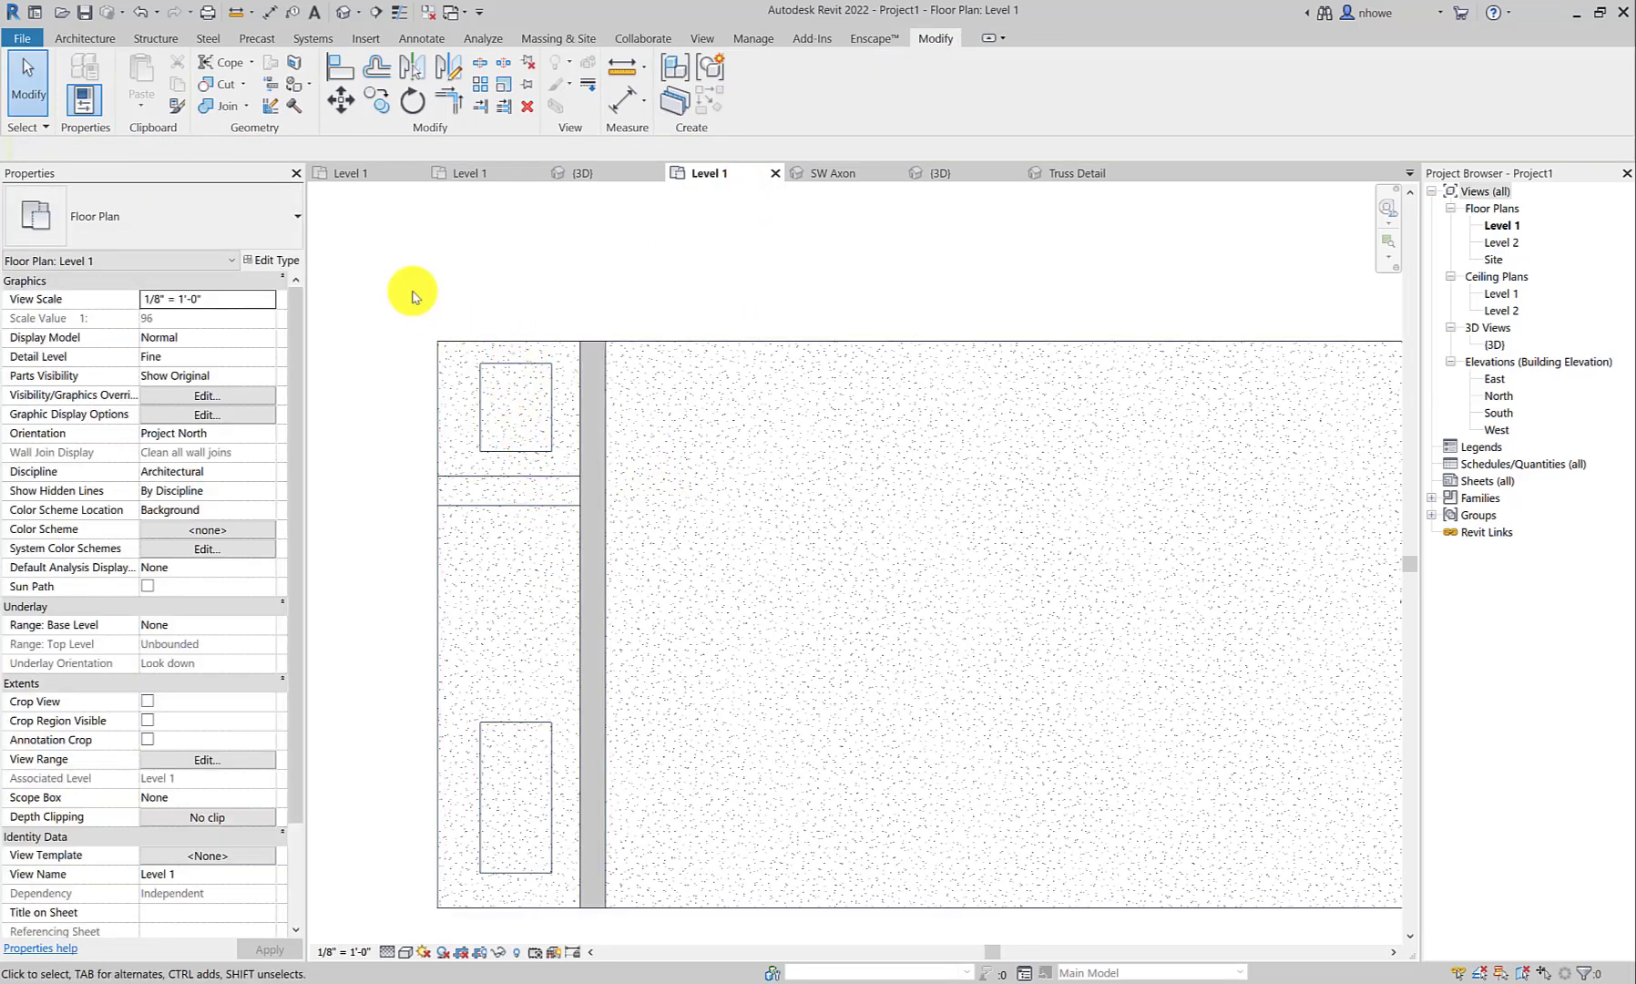
# Find the Earth material and paint both rectangular split regions with it.
pyautogui.click(294, 91)
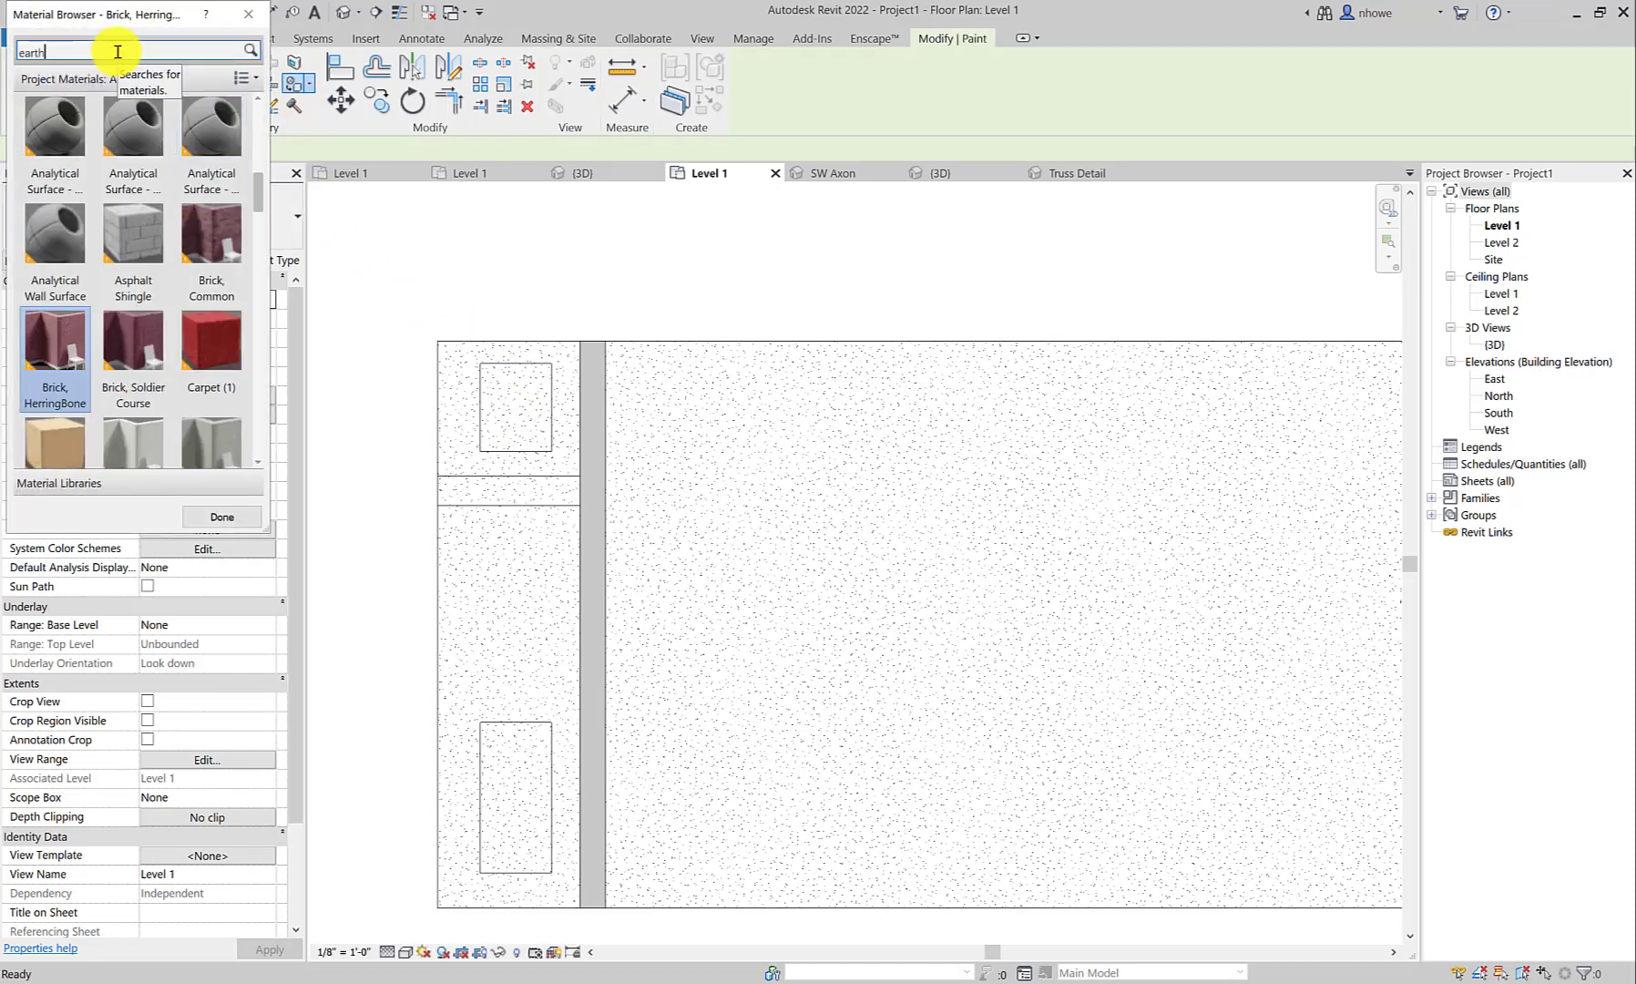
pyautogui.click(77, 164)
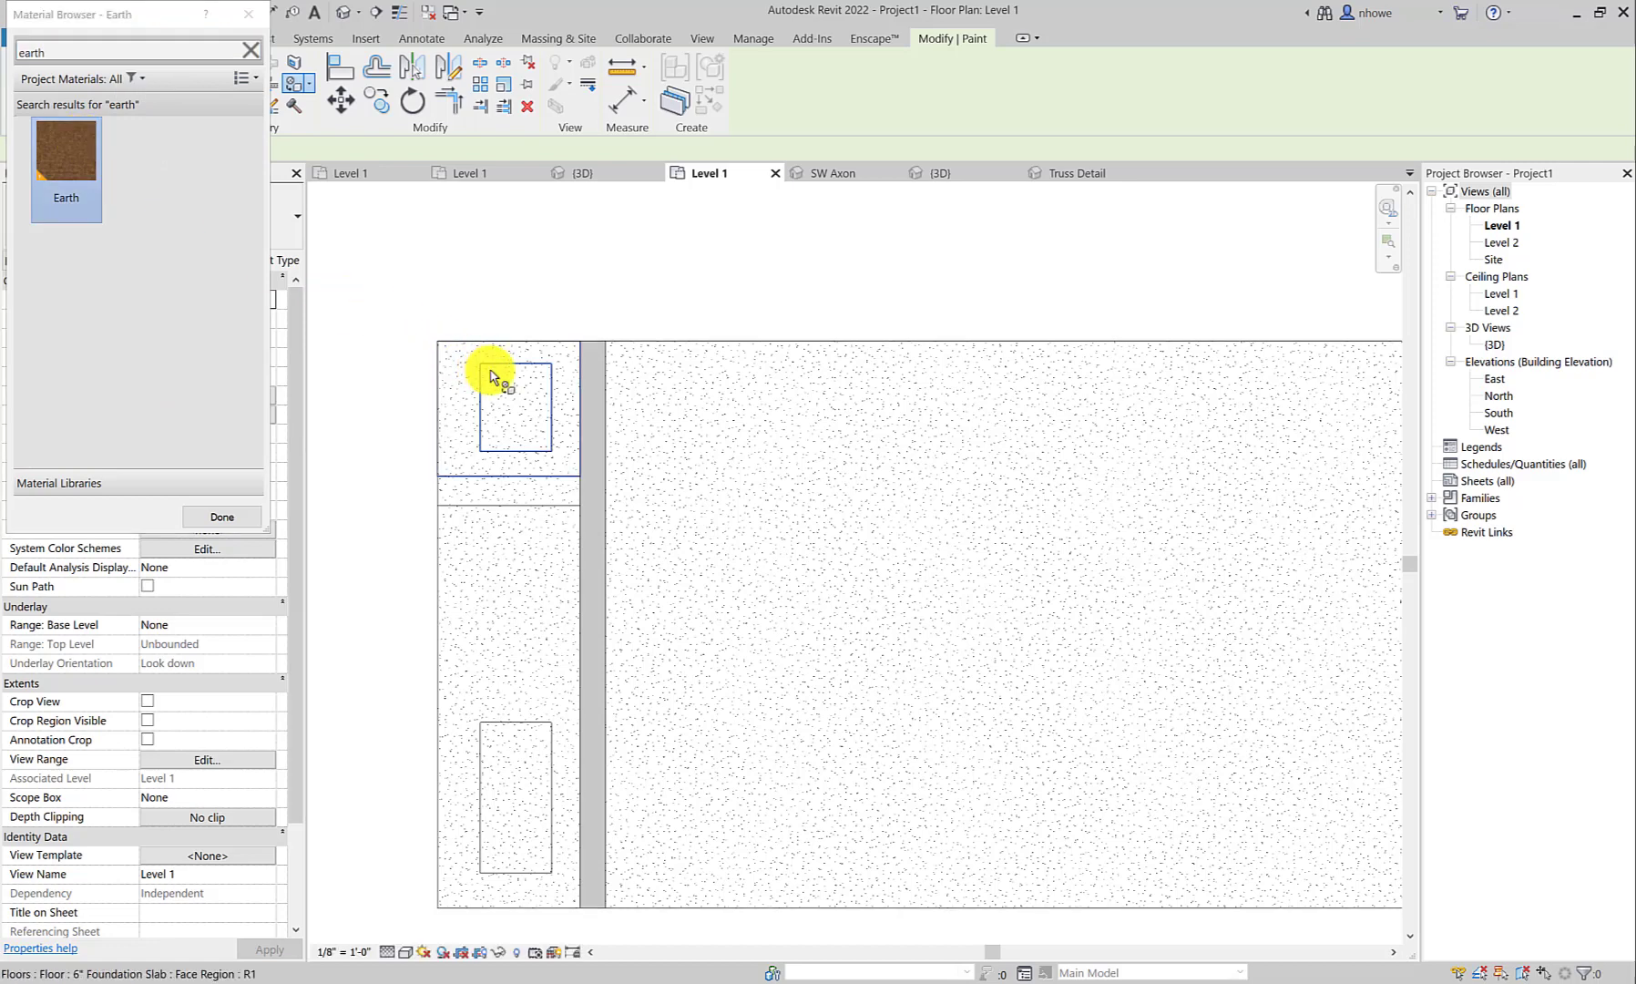
pyautogui.click(512, 770)
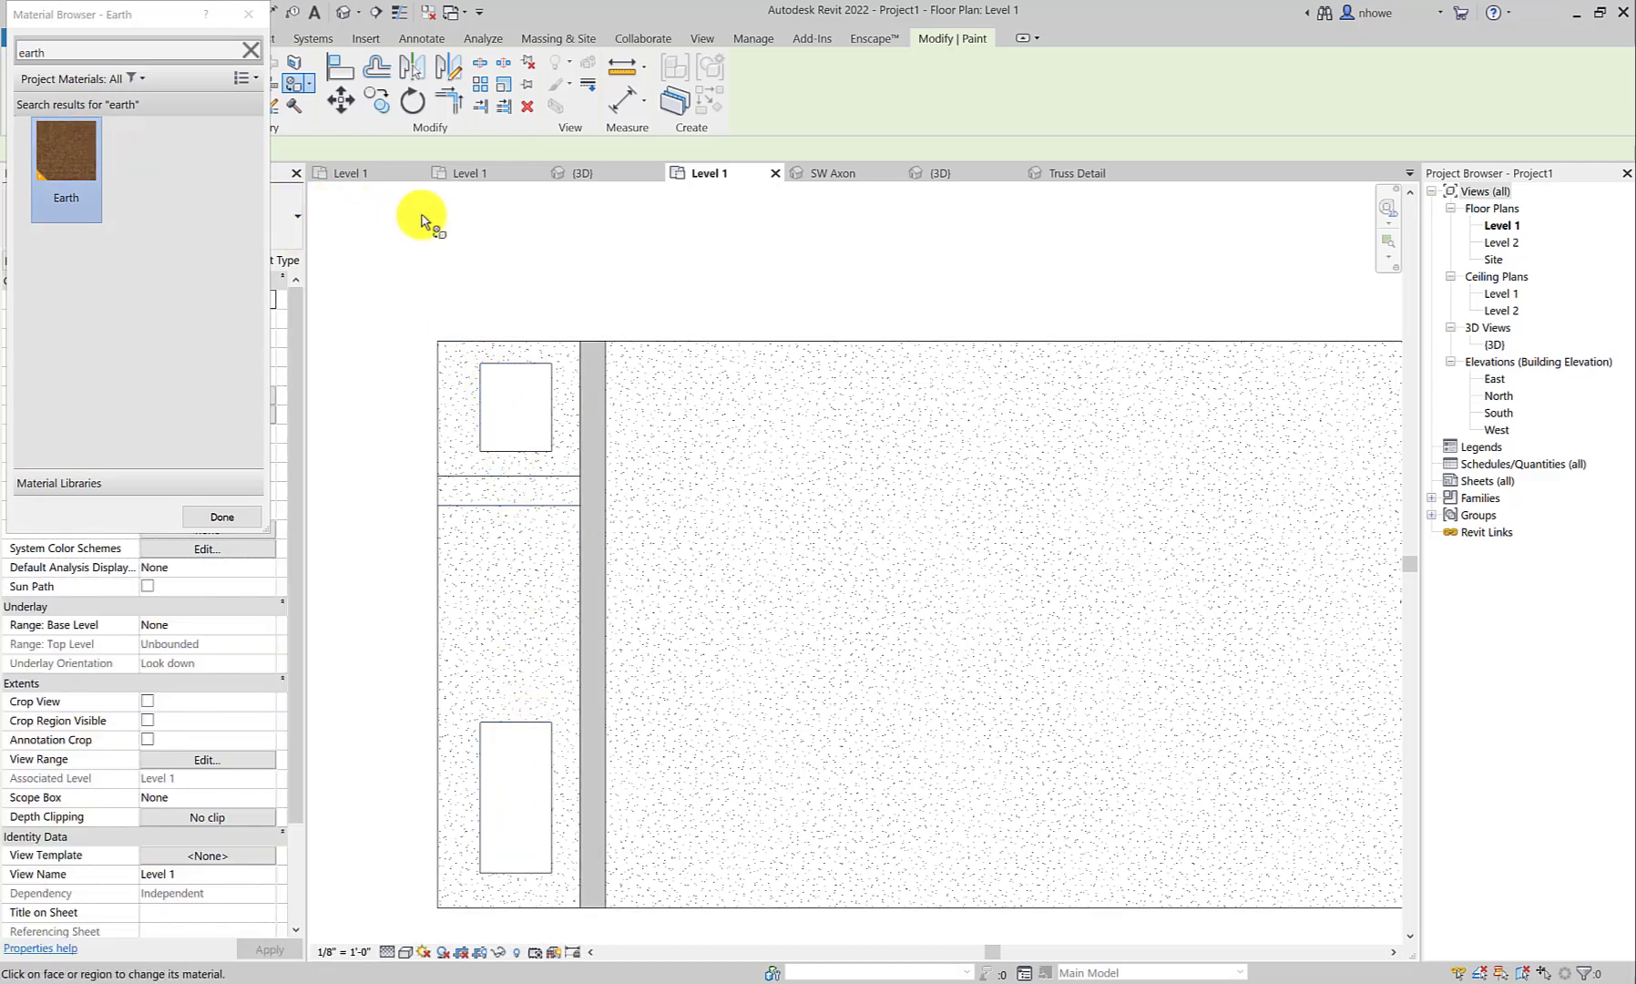
pyautogui.click(222, 516)
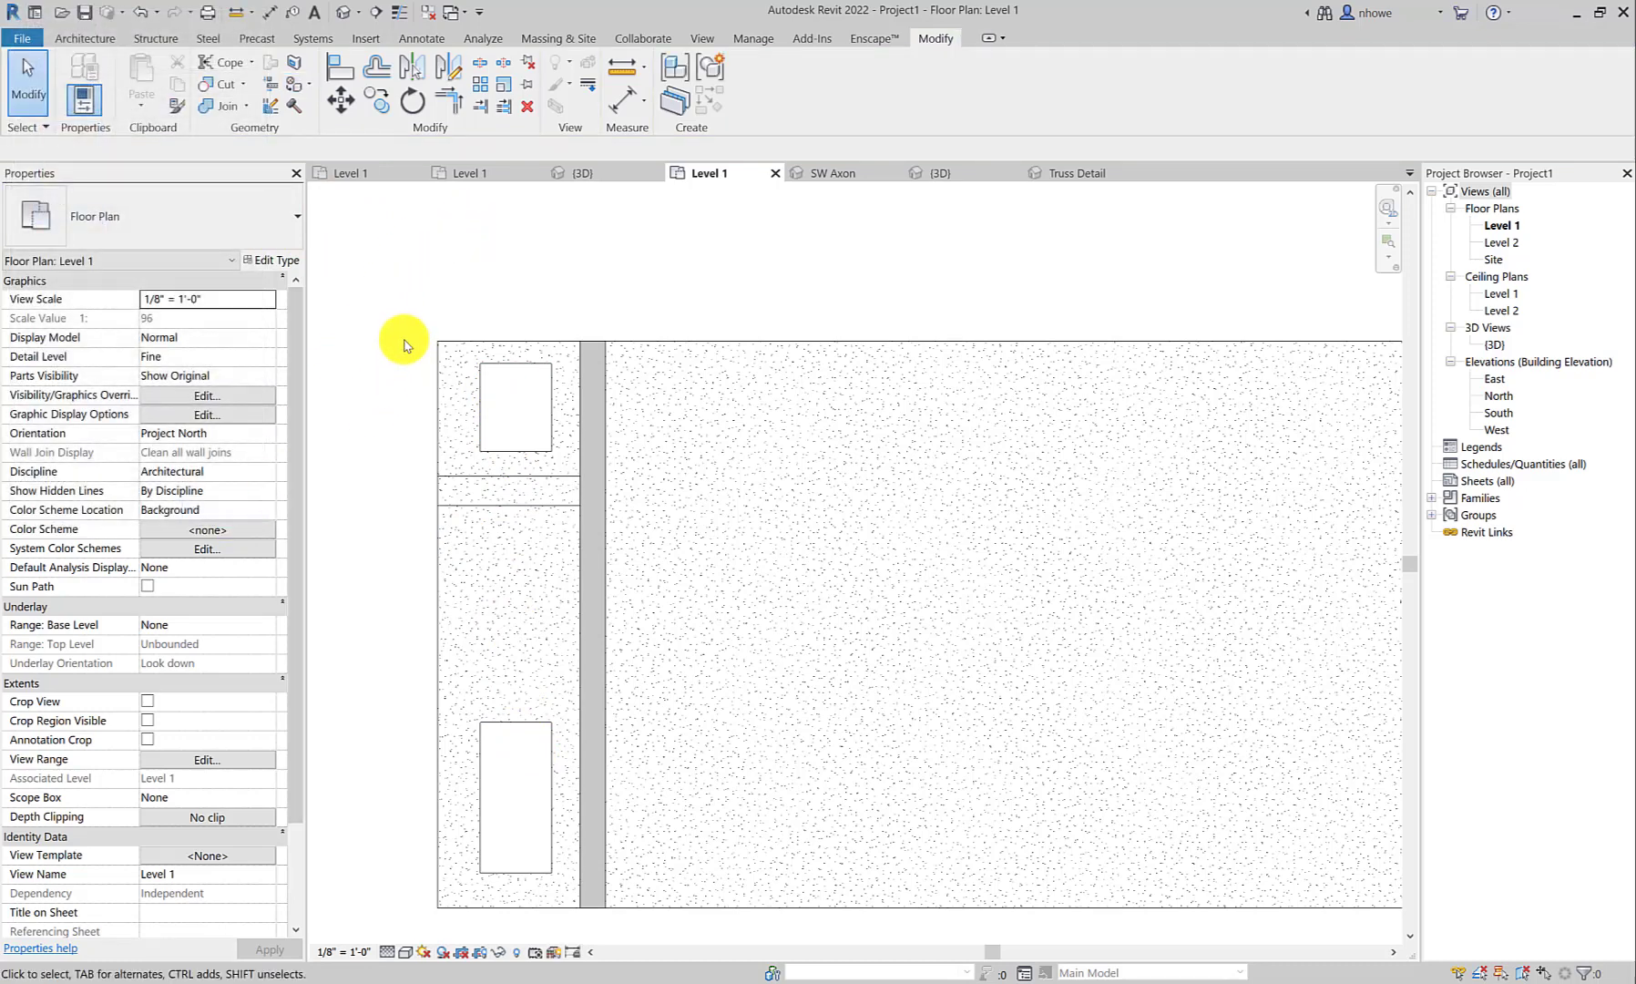
# Open the {3D} view and examine the painted earth regions and herringbone brick band on the slab.
pyautogui.scroll(-2, 414, 342)
pyautogui.click(405, 952)
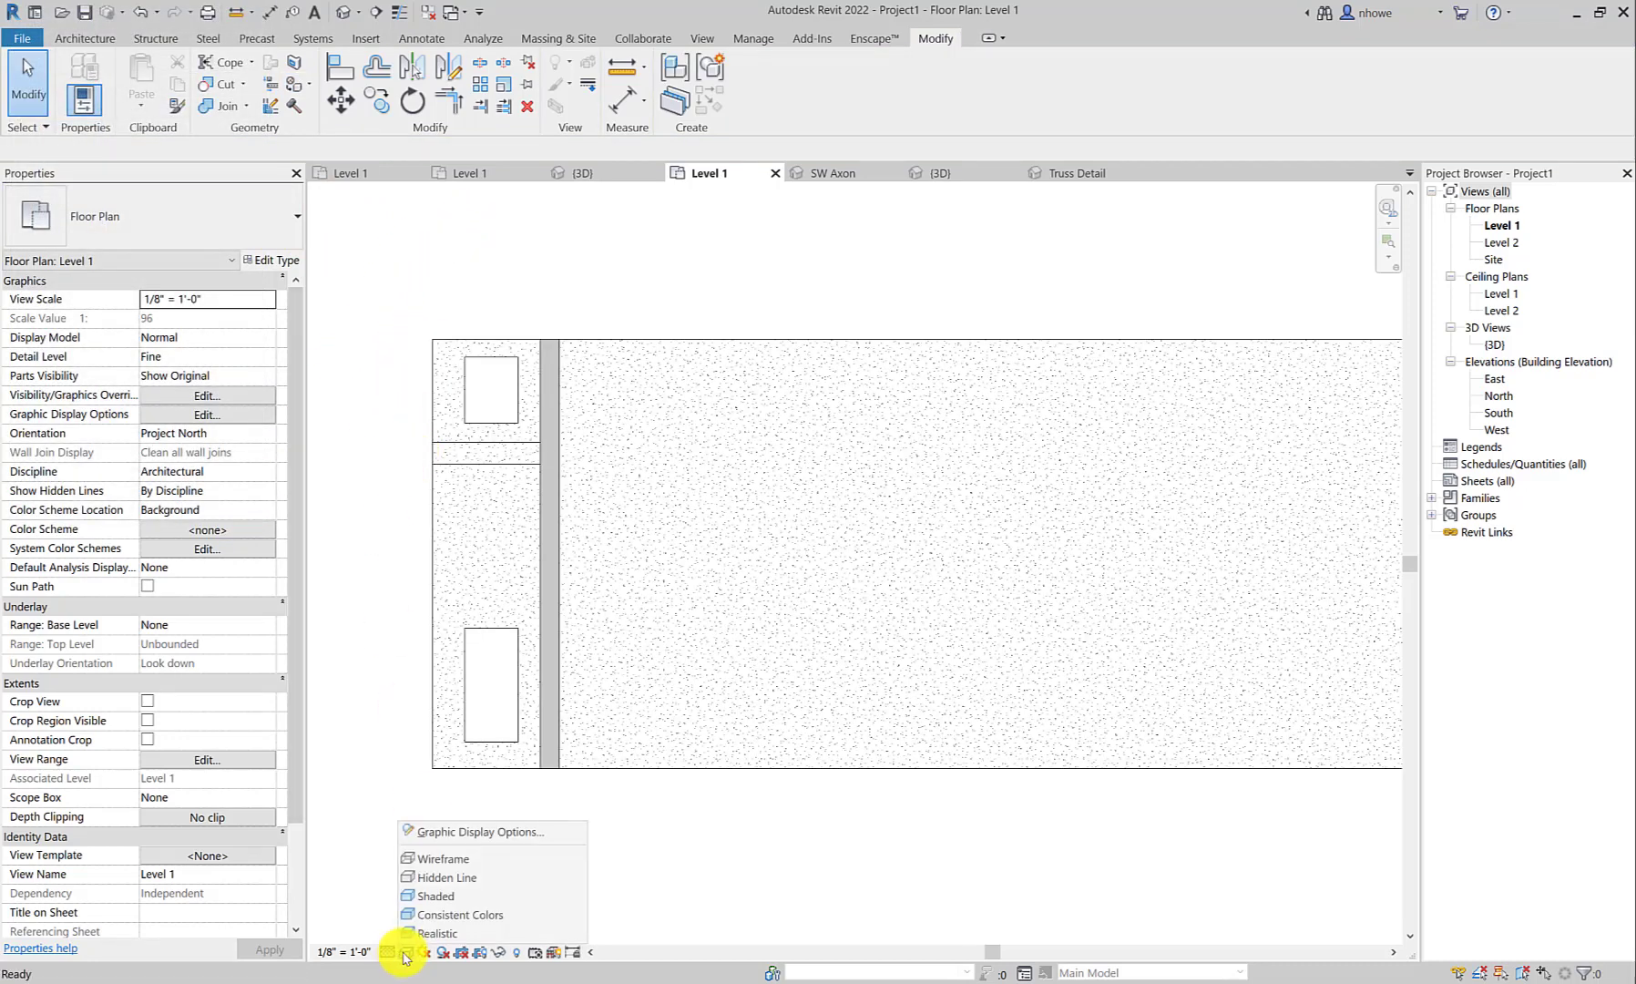
pyautogui.click(1500, 348)
pyautogui.doubleClick(1499, 348)
pyautogui.scroll(4, 423, 679)
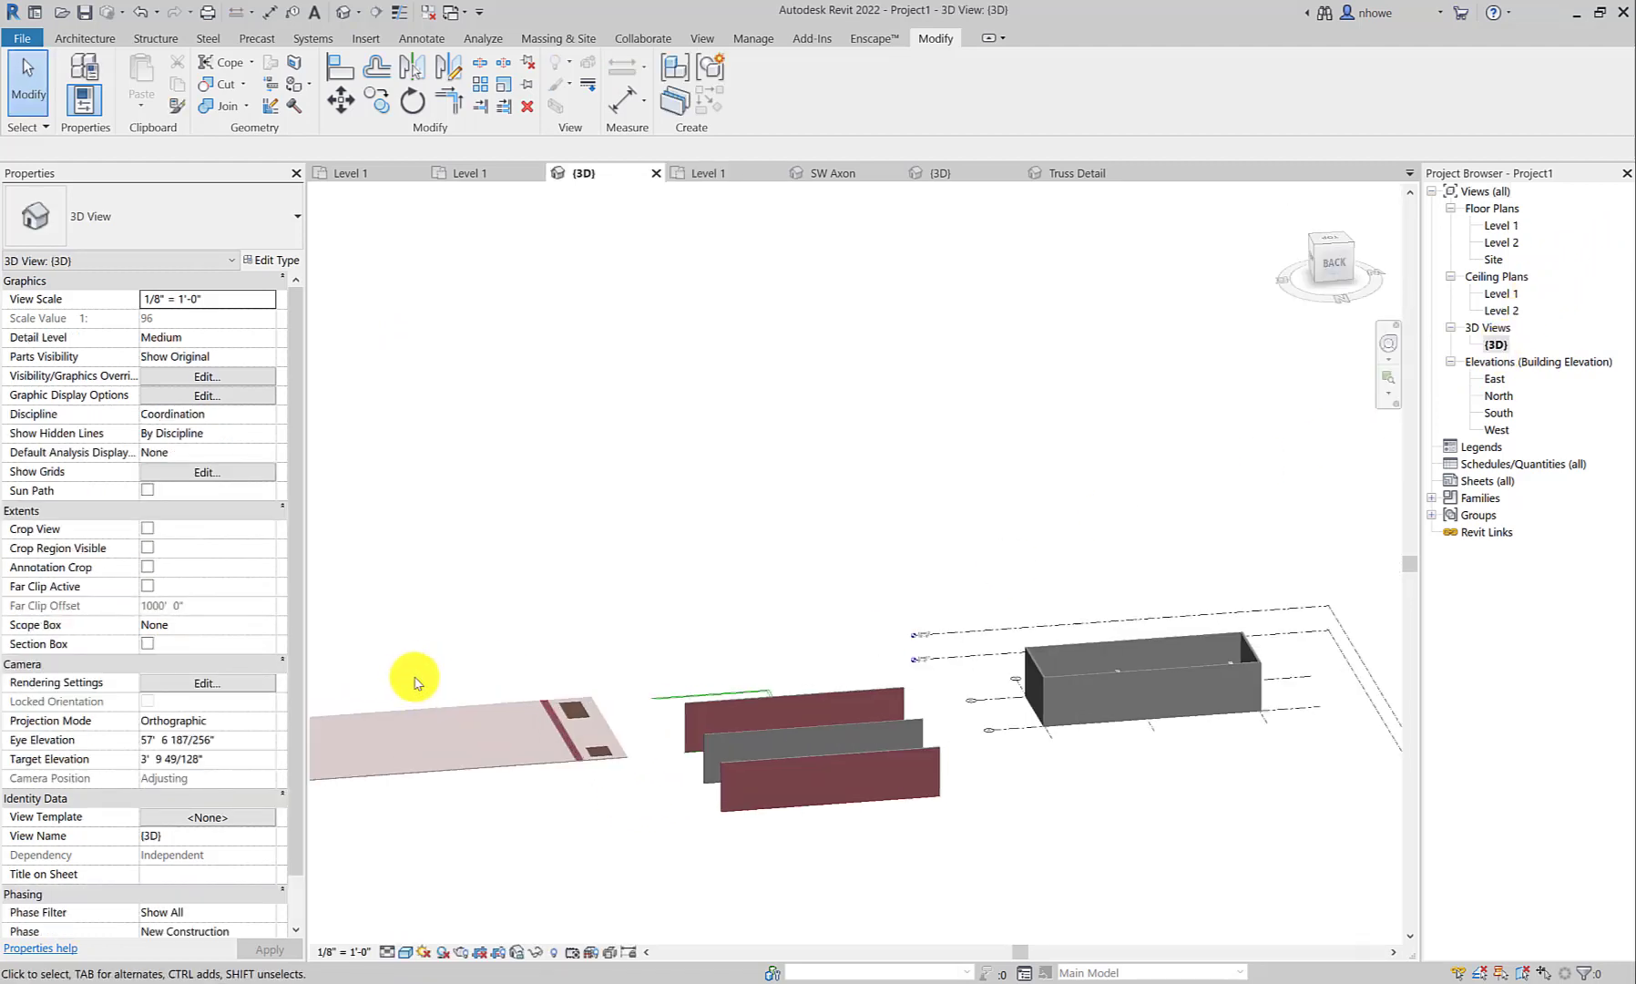
pyautogui.scroll(4, 519, 754)
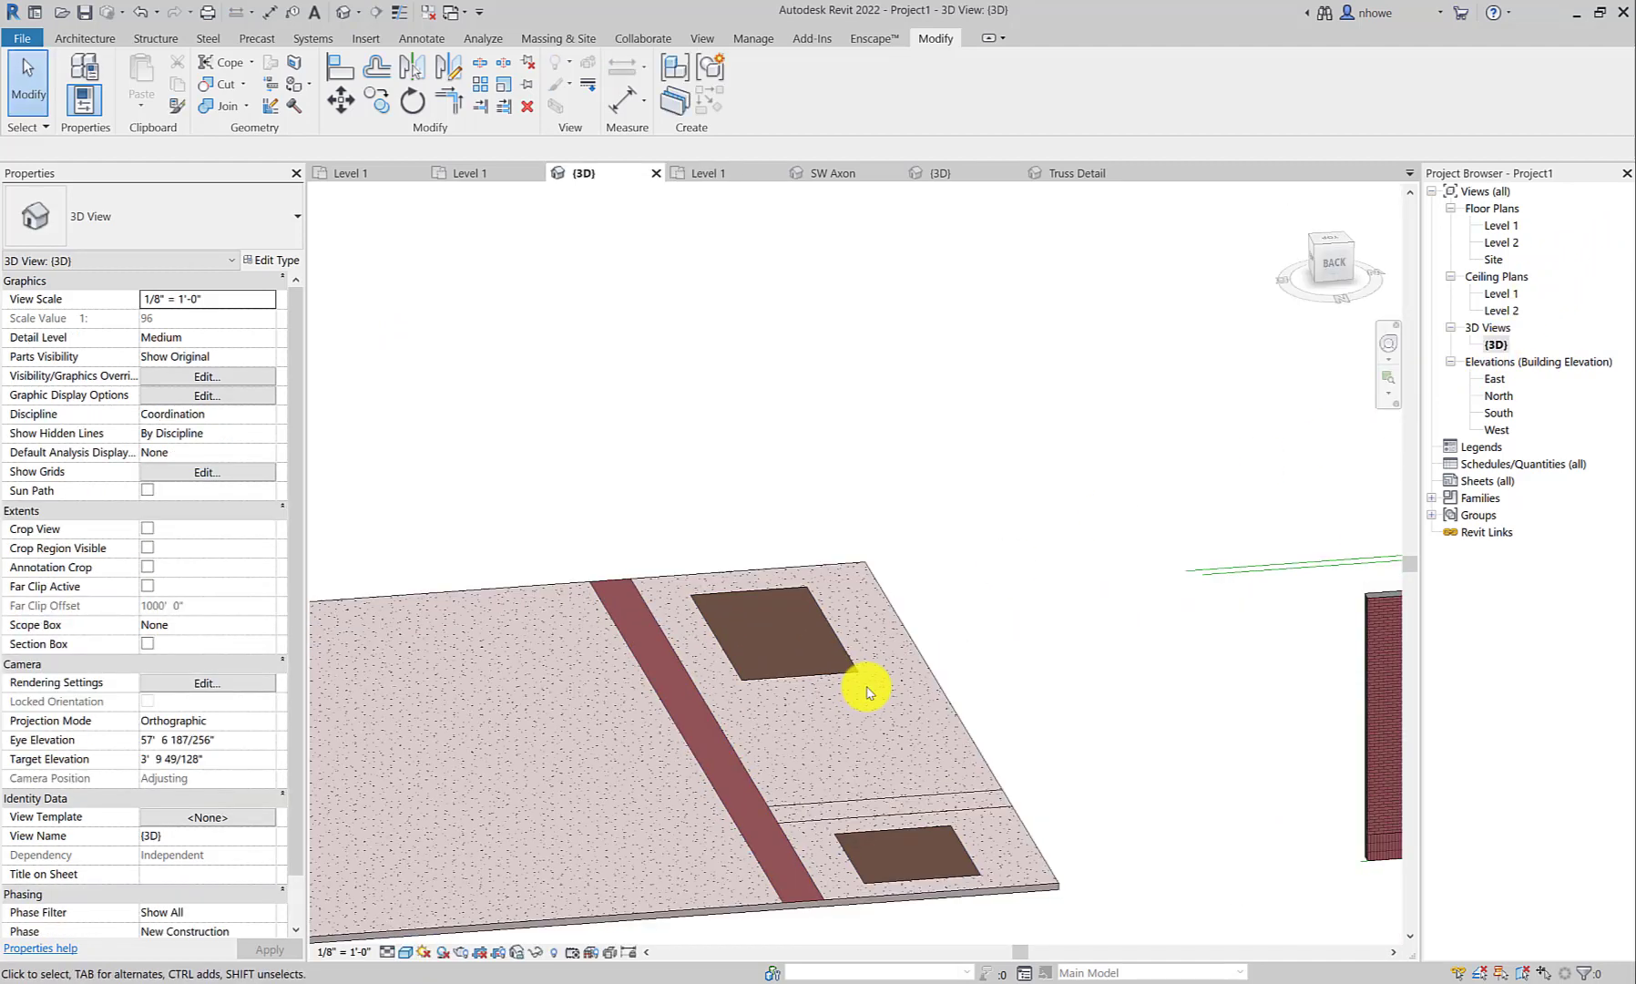
pyautogui.scroll(5, 923, 681)
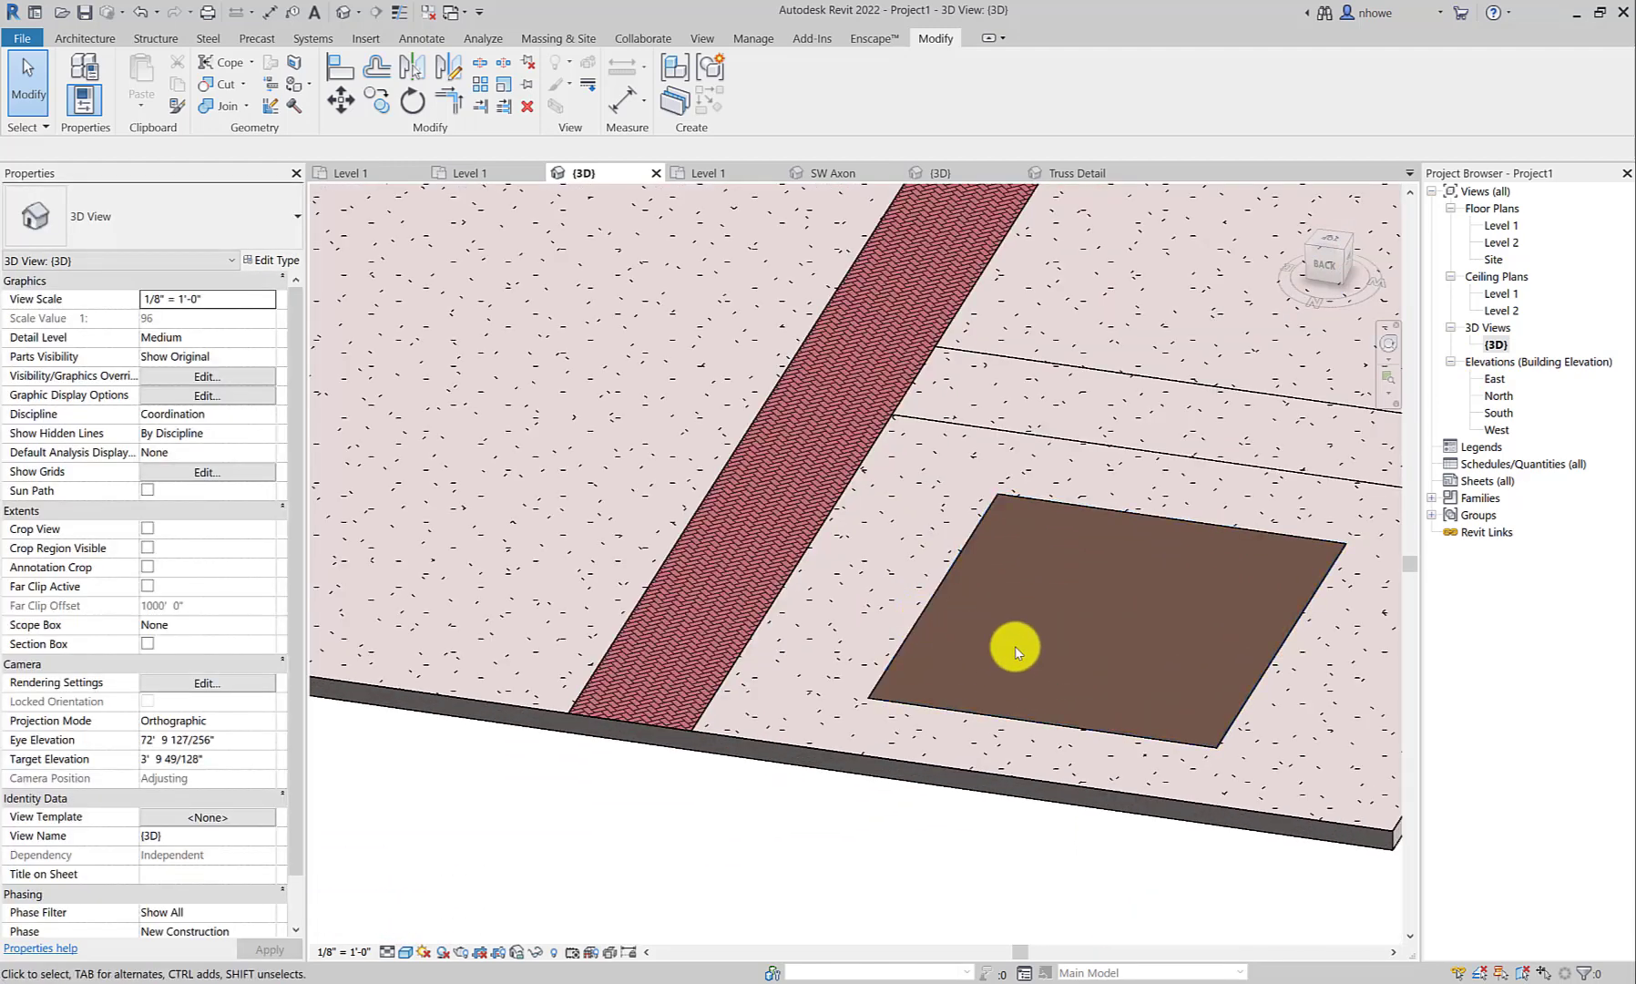
pyautogui.scroll(-4, 1015, 647)
pyautogui.scroll(-2, 1029, 649)
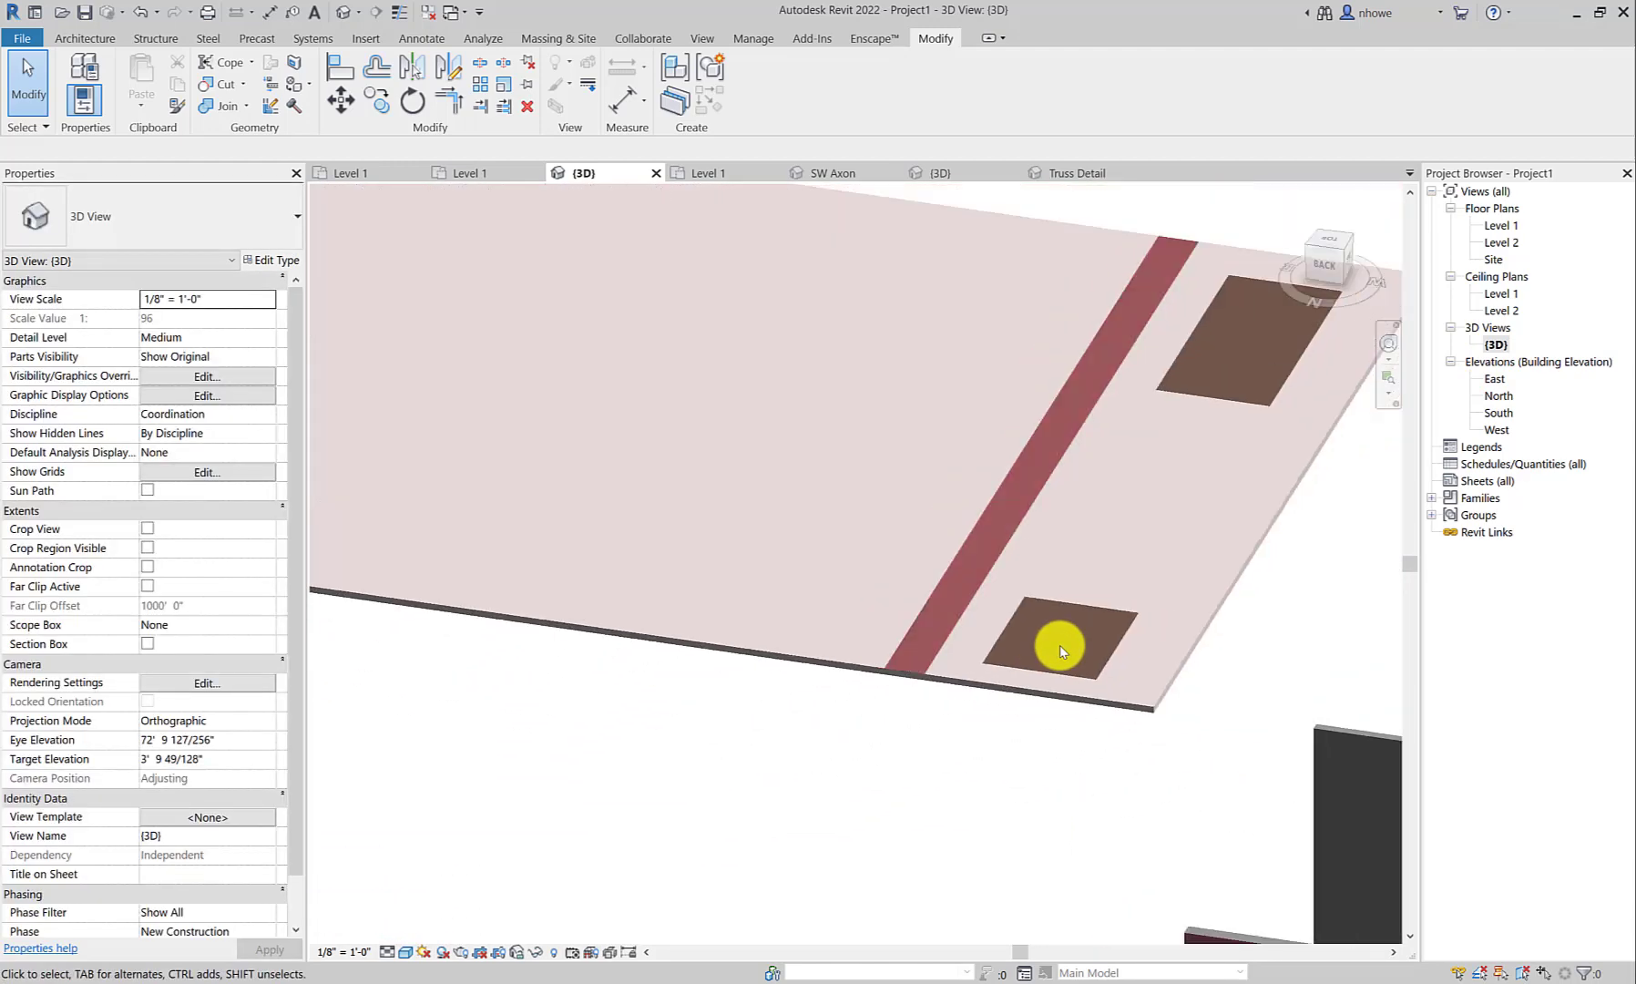
# Find the Brick, HerringBone material and paint the narrow cross strip between the slab edge and the existing brick band with it.
pyautogui.scroll(4, 1097, 638)
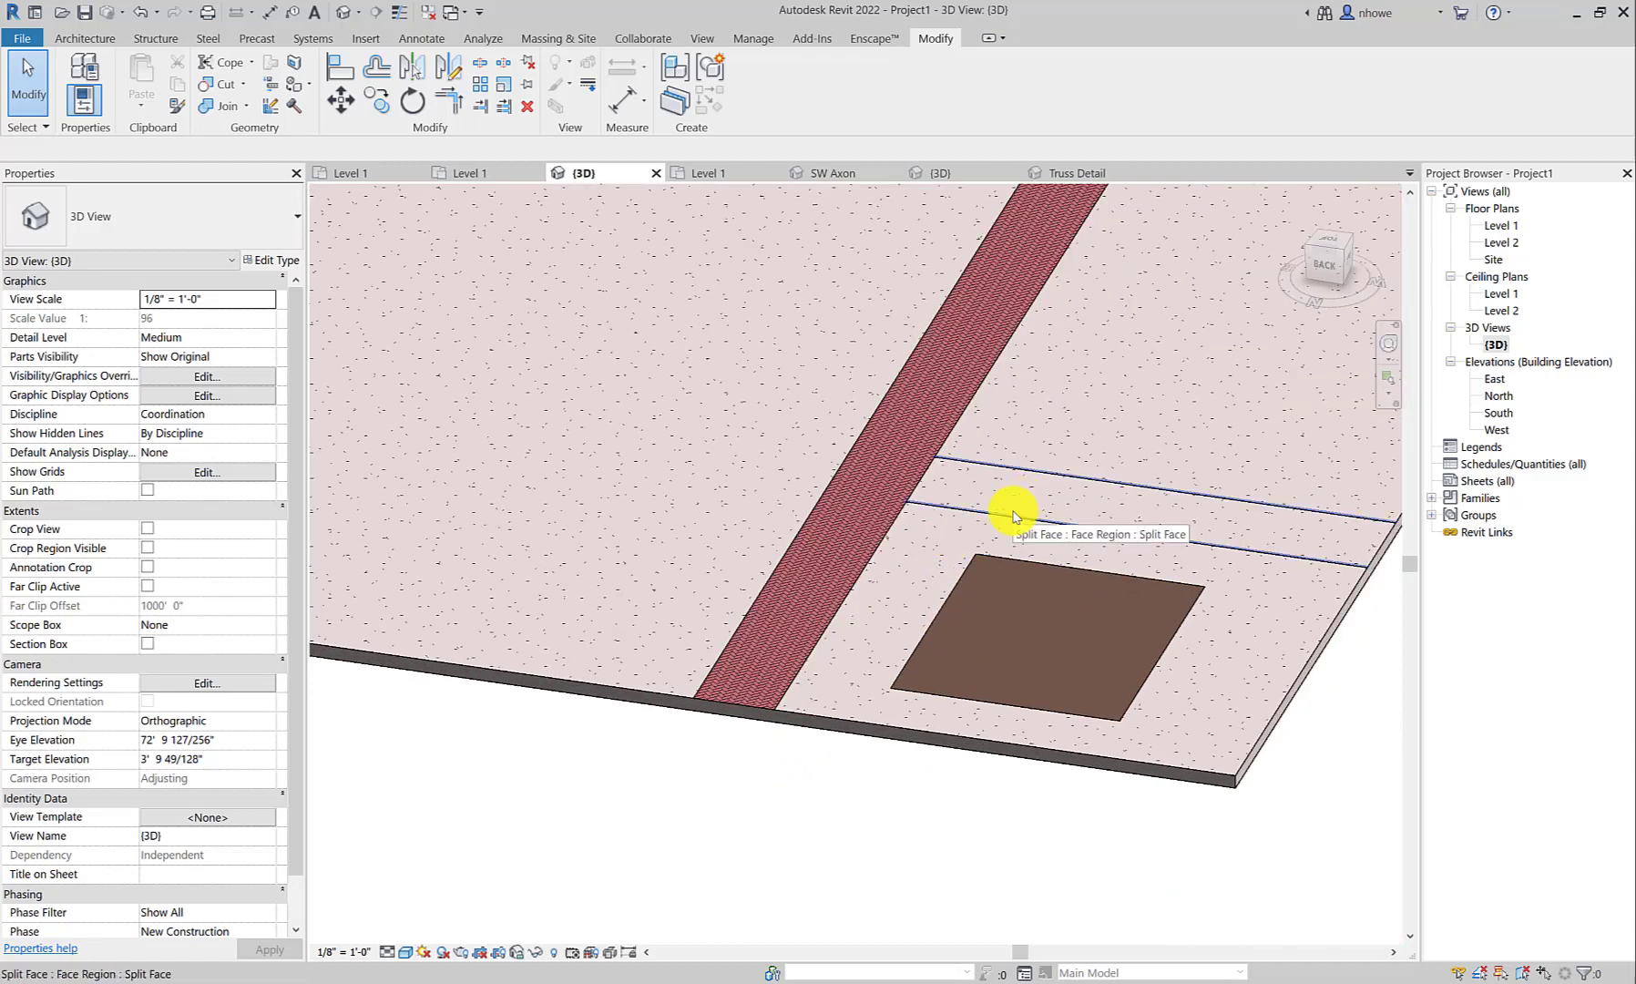
pyautogui.click(290, 83)
pyautogui.scroll(1, 185, 219)
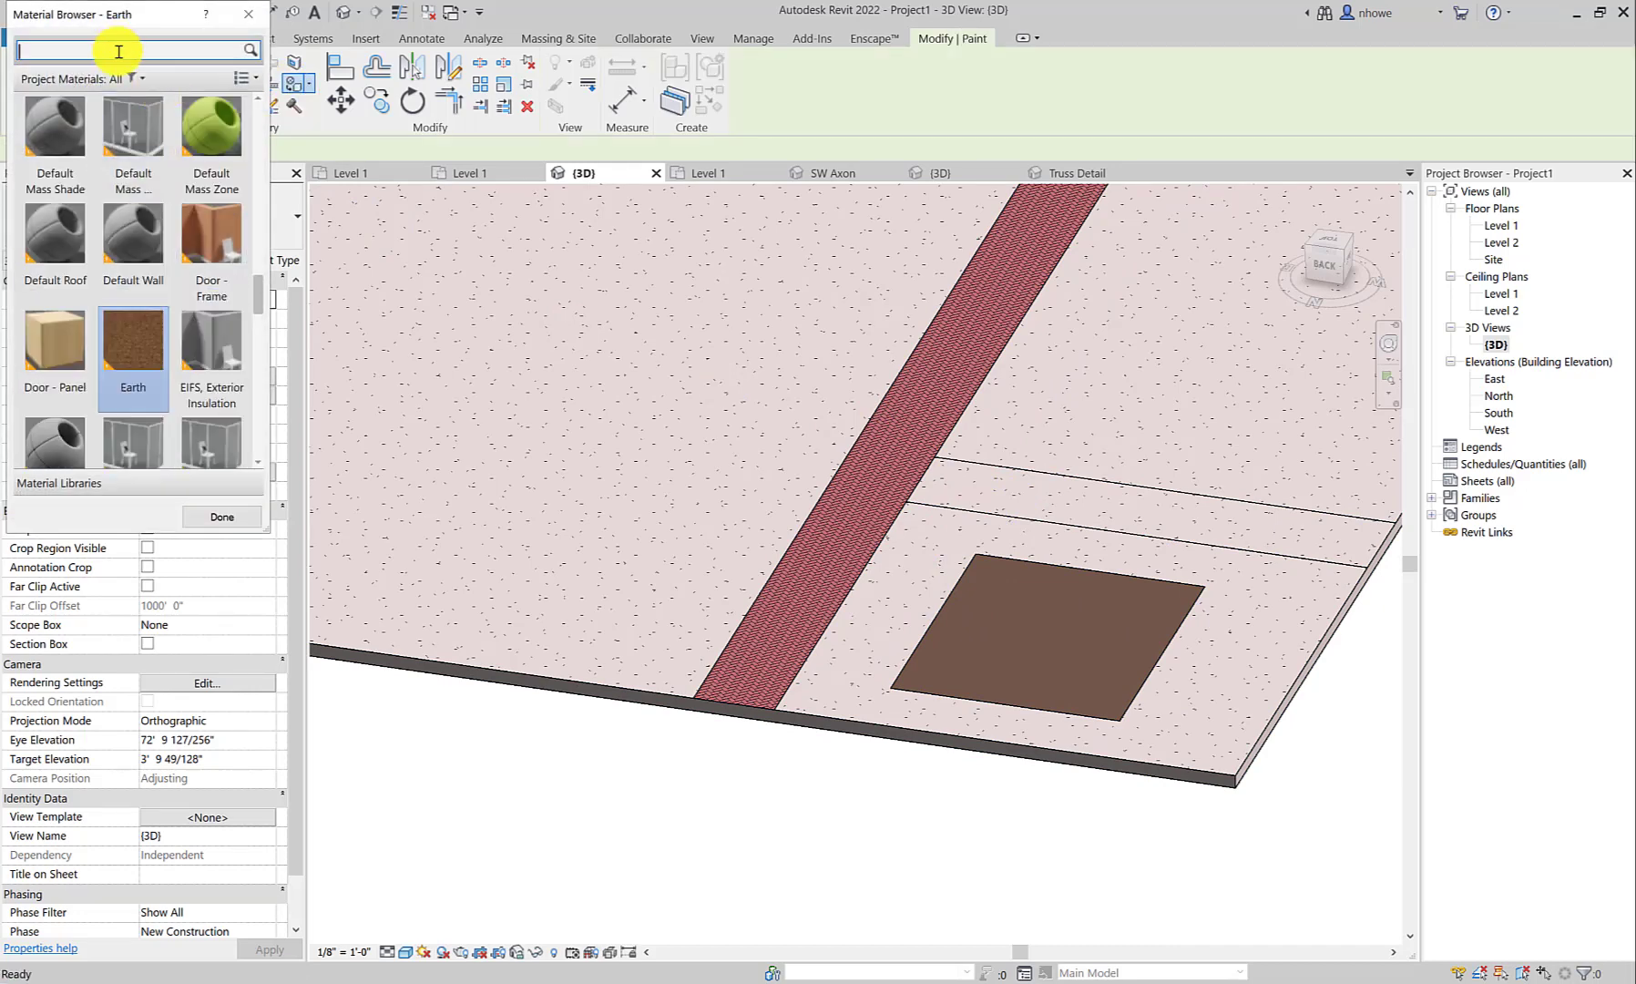
pyautogui.click(118, 52)
pyautogui.write('hee')
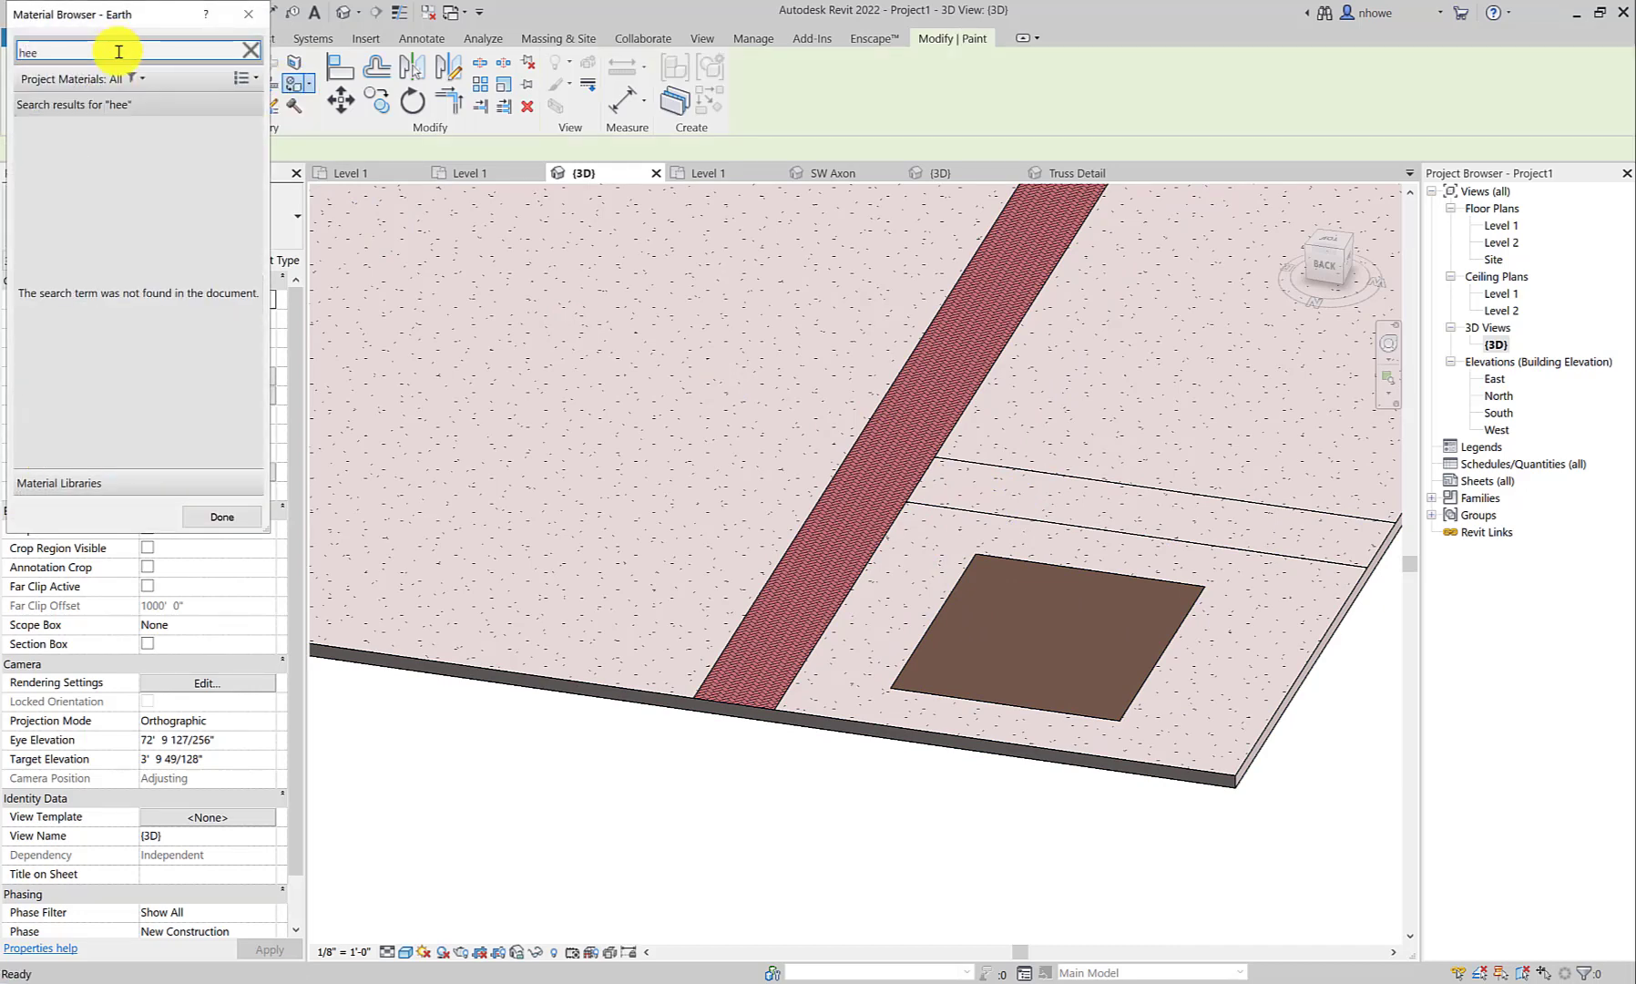
pyautogui.write('rr')
pyautogui.click(65, 164)
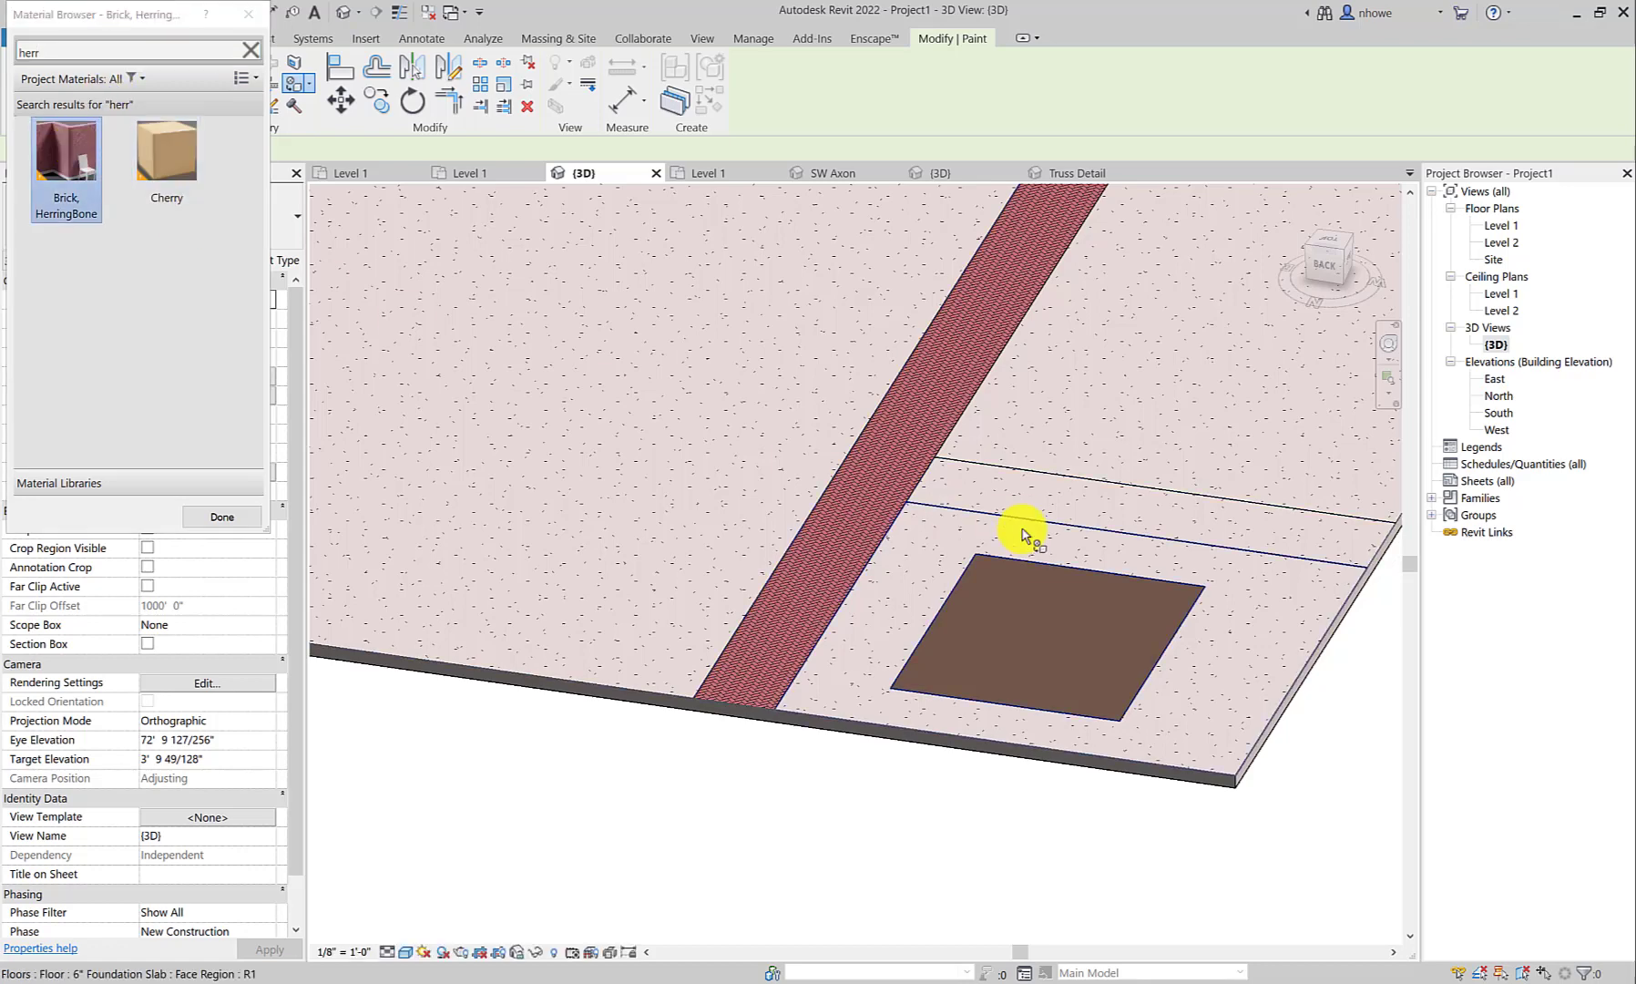
pyautogui.click(1036, 504)
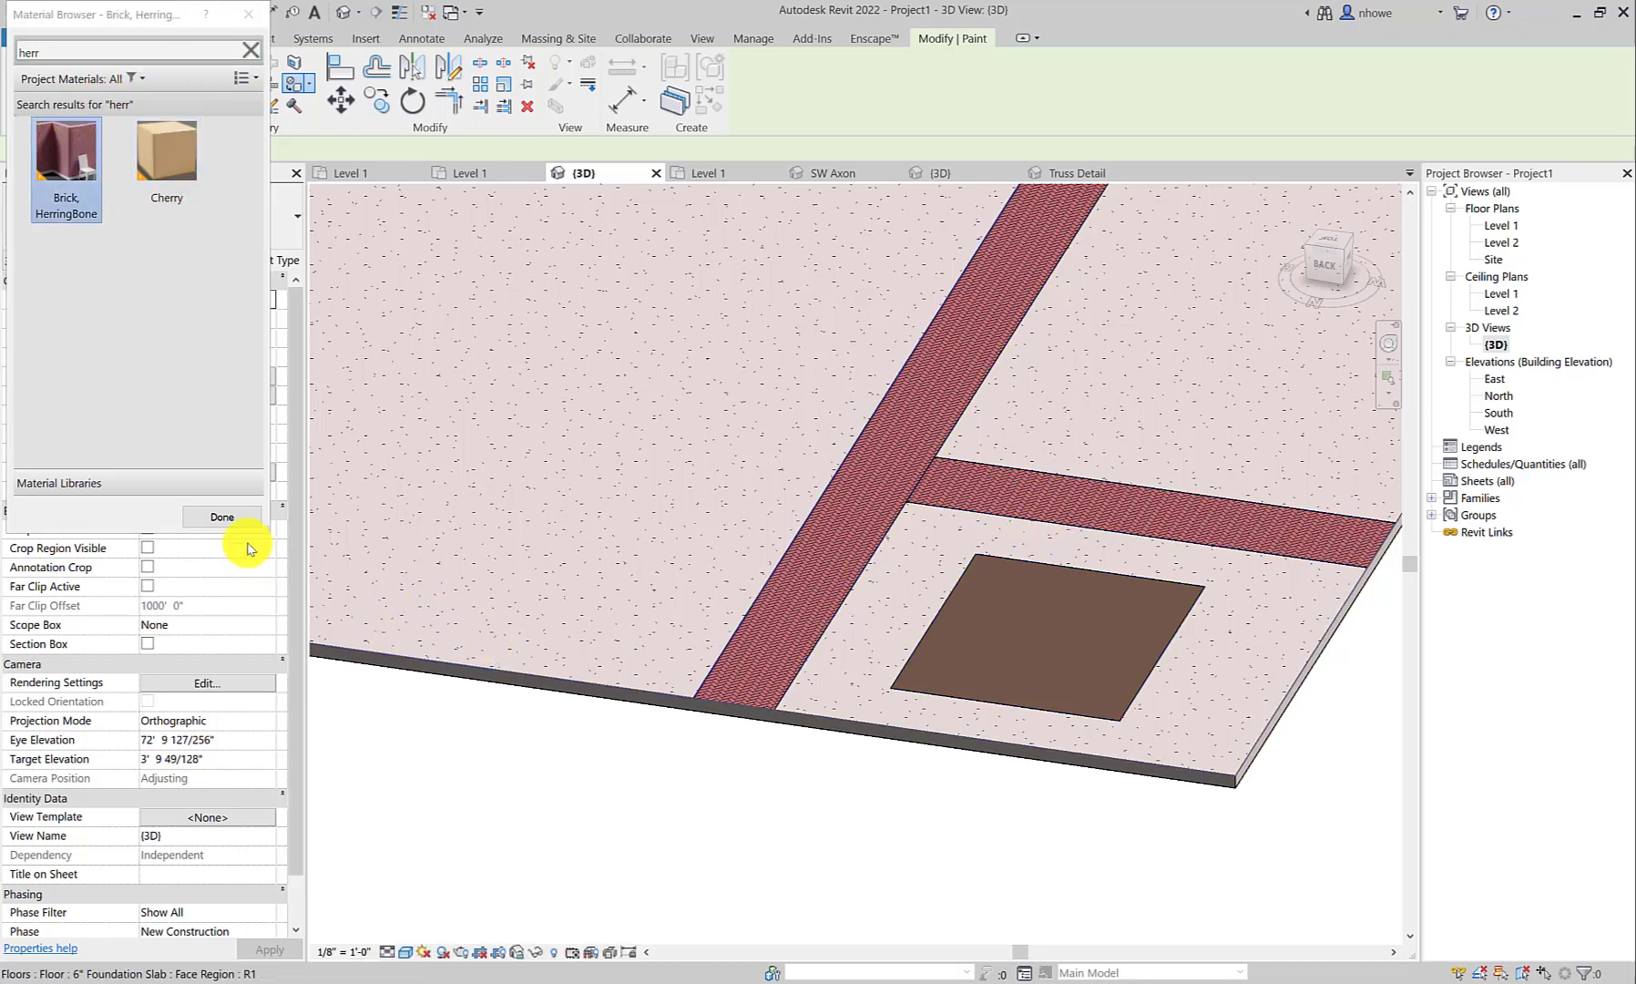
pyautogui.click(226, 517)
pyautogui.scroll(-5, 522, 723)
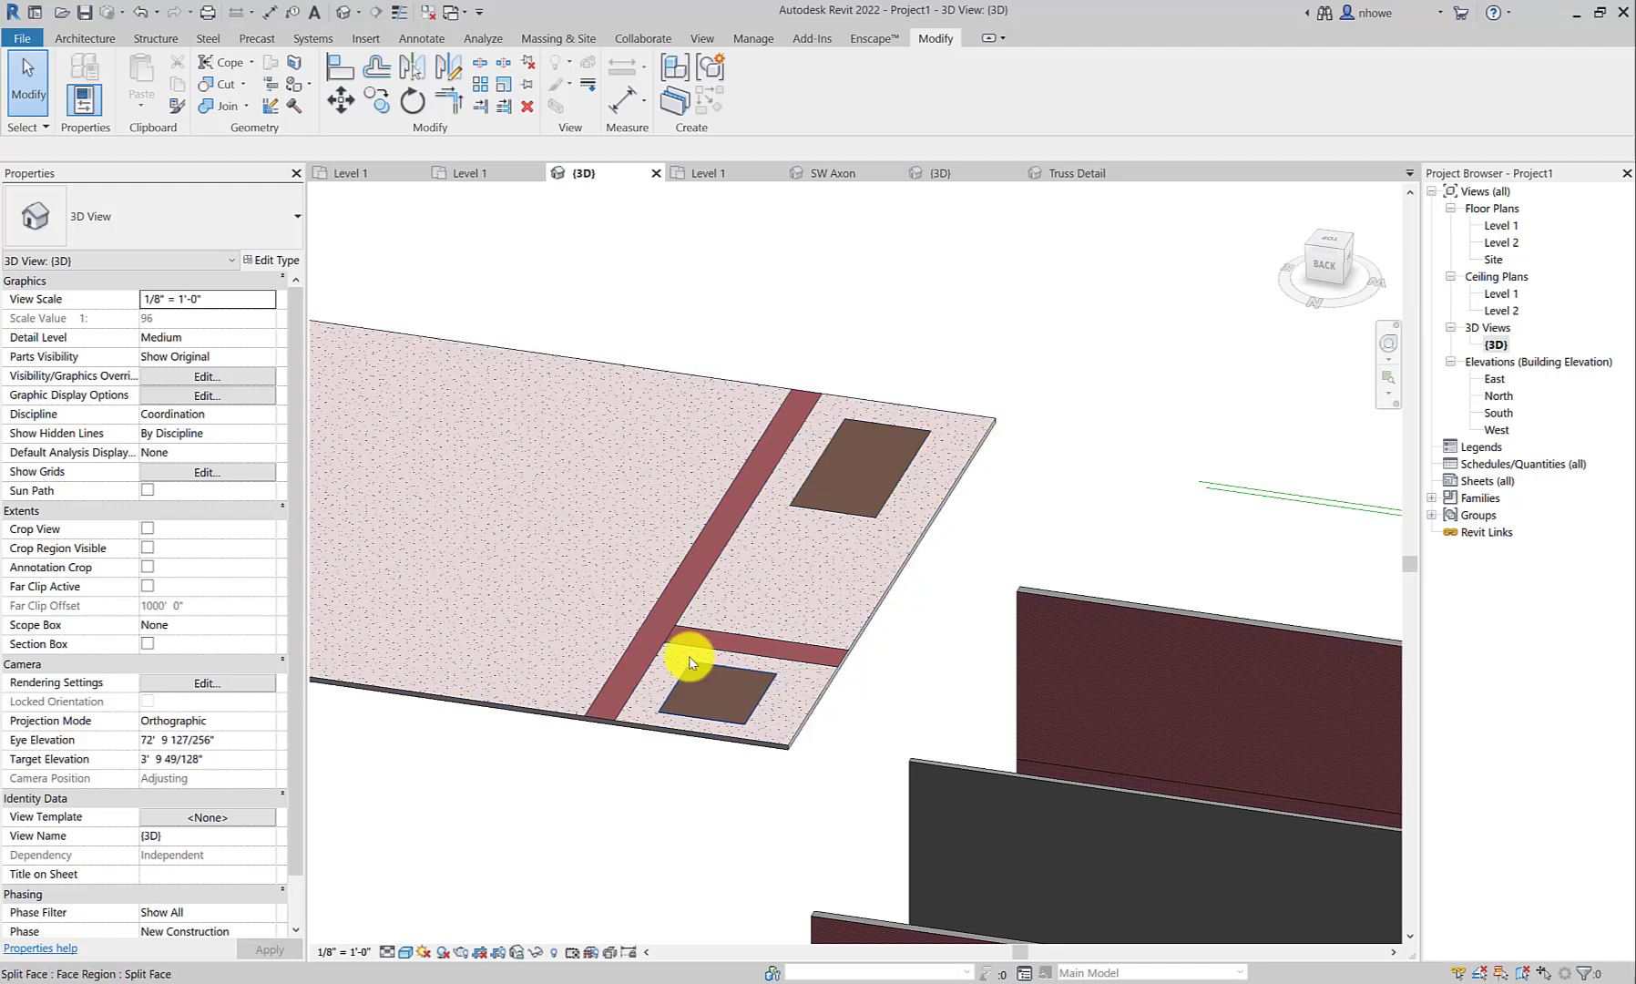
pyautogui.scroll(-3, 690, 662)
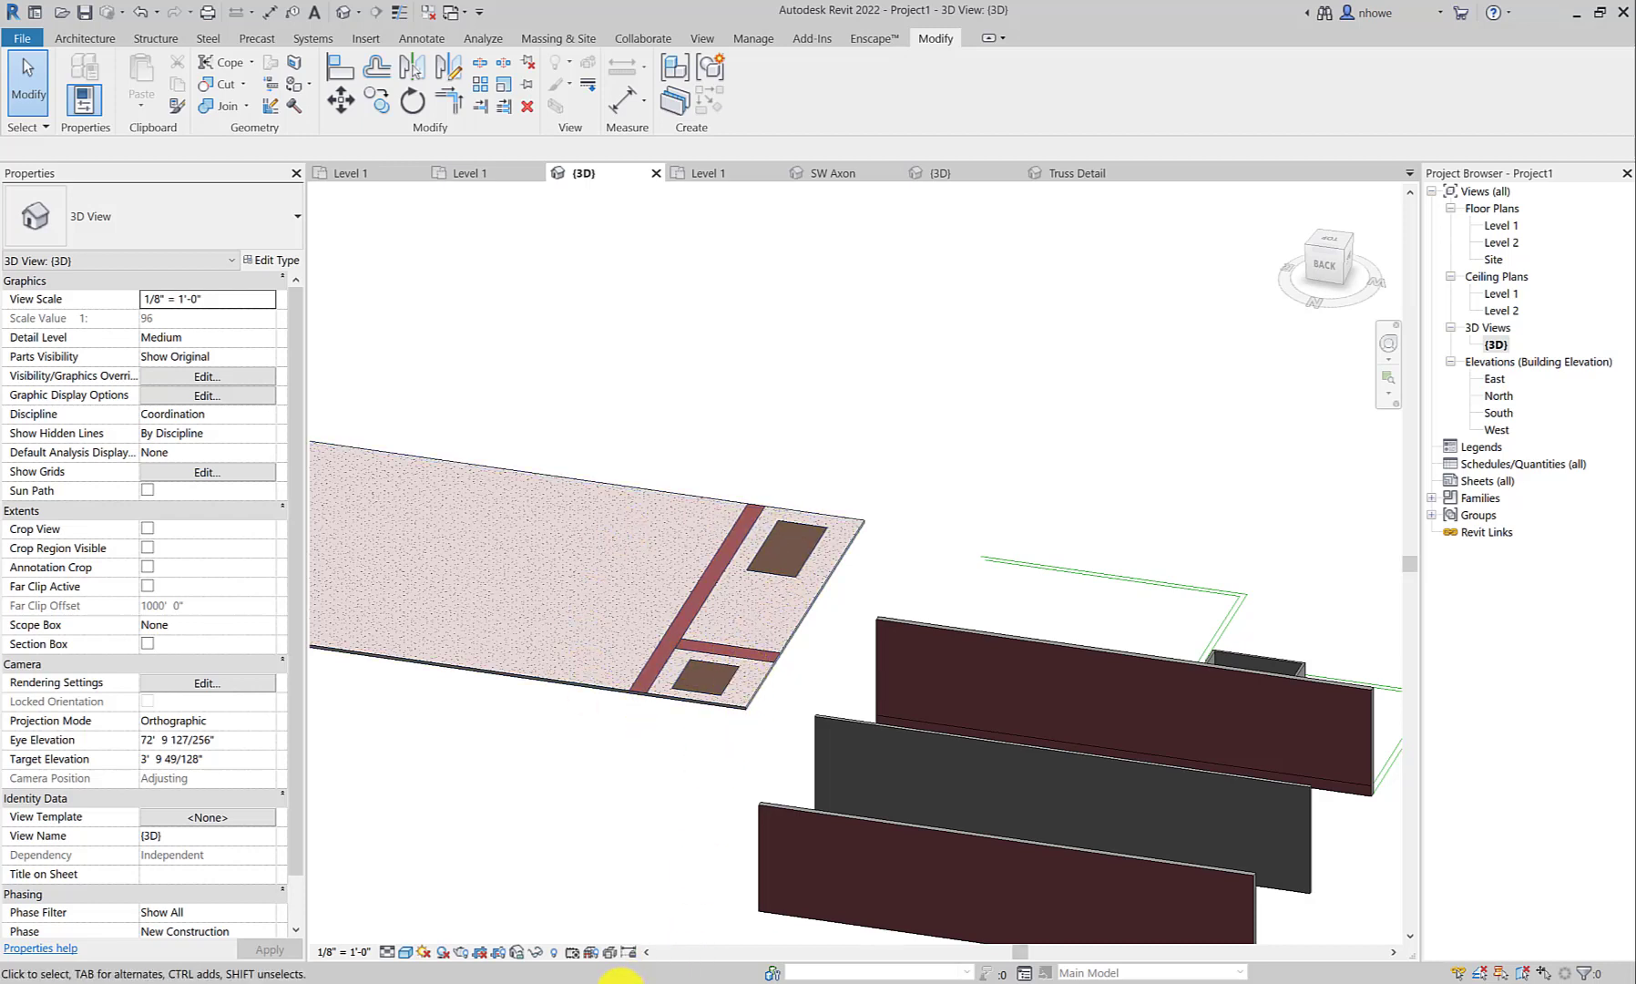
# Examine the paving regions and the joint lines between them in the Coffee Shop Project 2021 Level 1 floor plan.
pyautogui.click(469, 175)
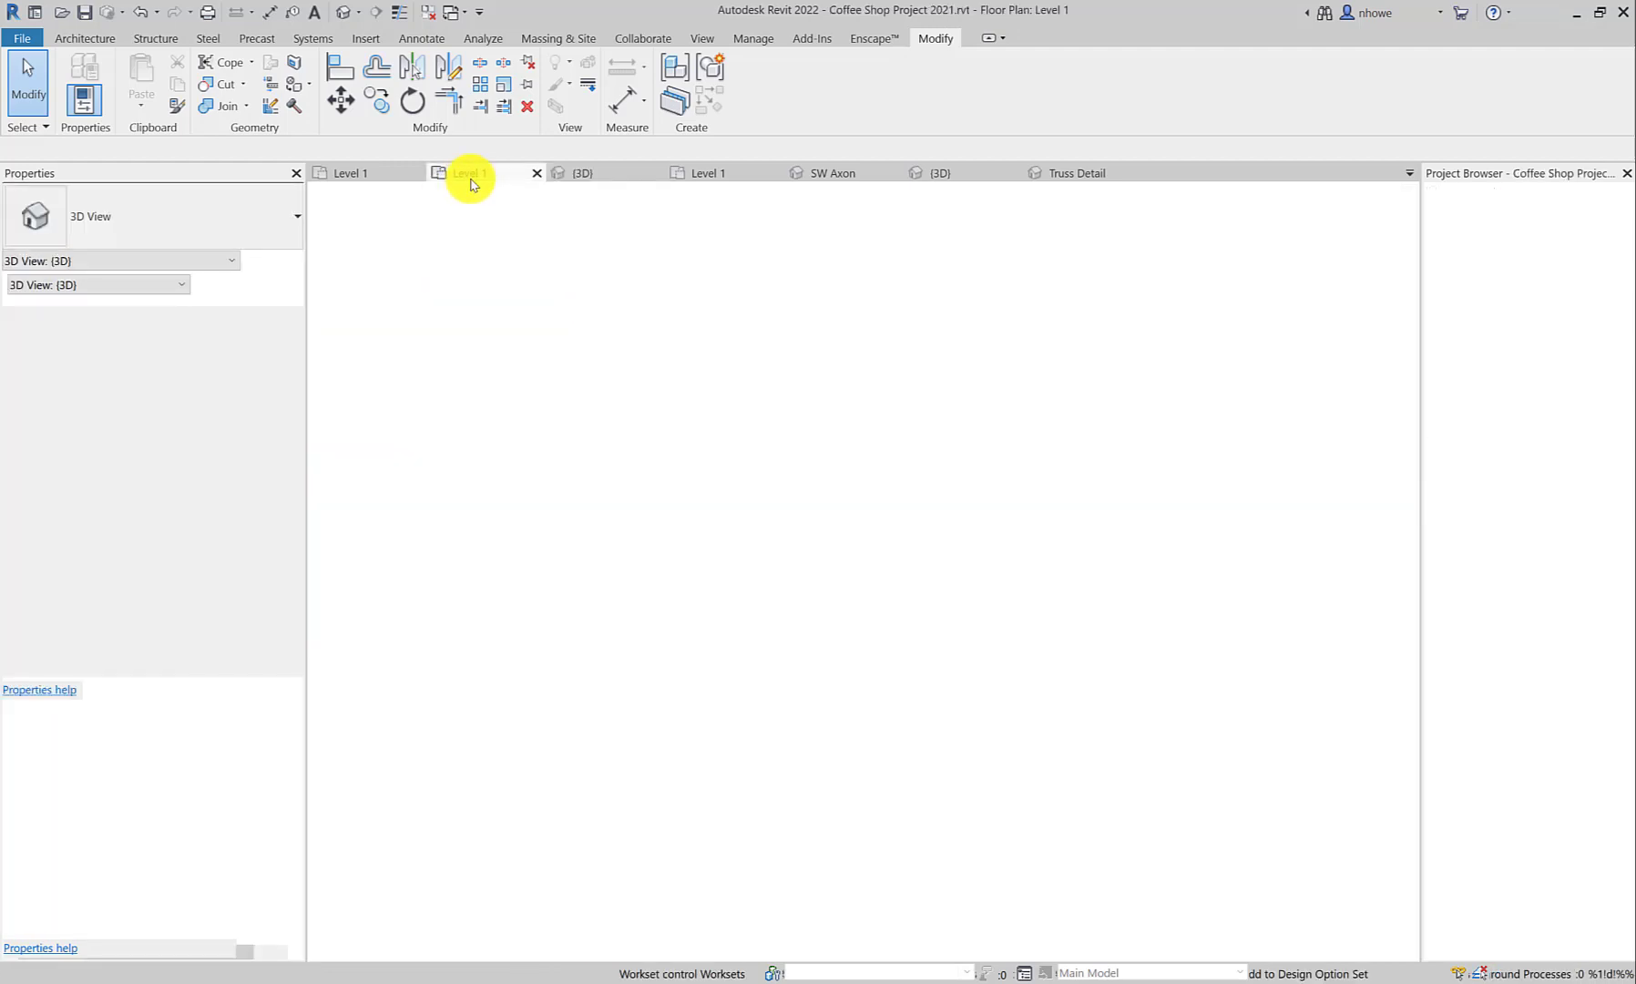
pyautogui.scroll(5, 523, 448)
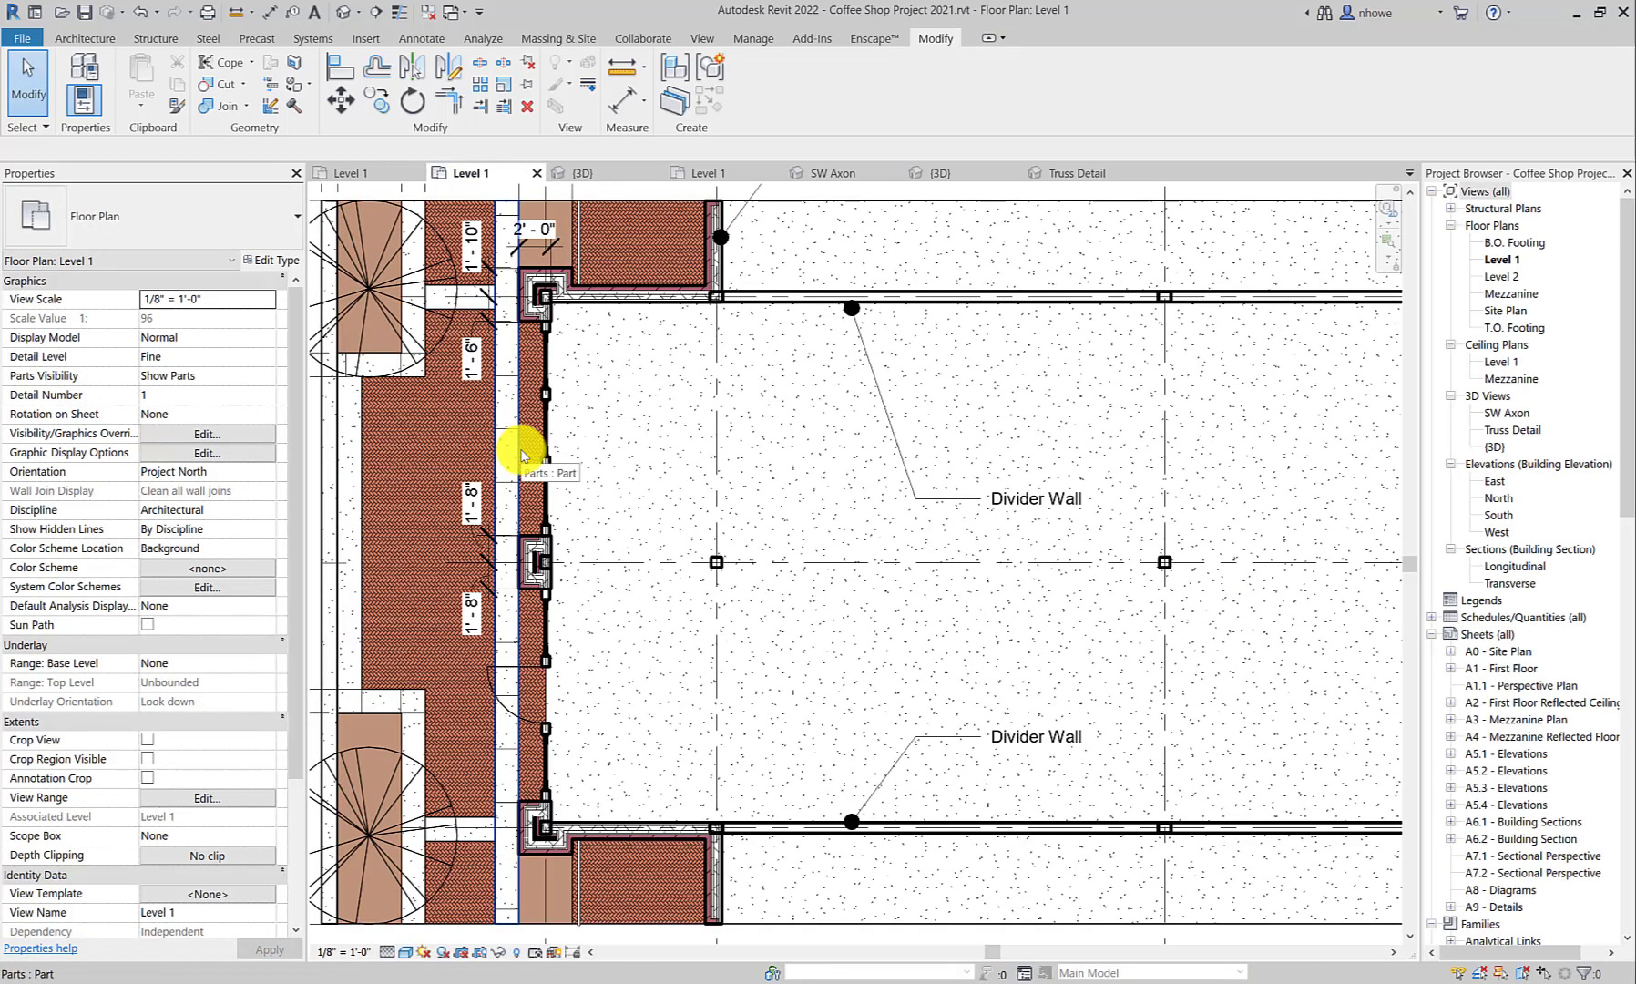
pyautogui.moveTo(524, 452); pyautogui.dragTo(662, 451, button='middle')
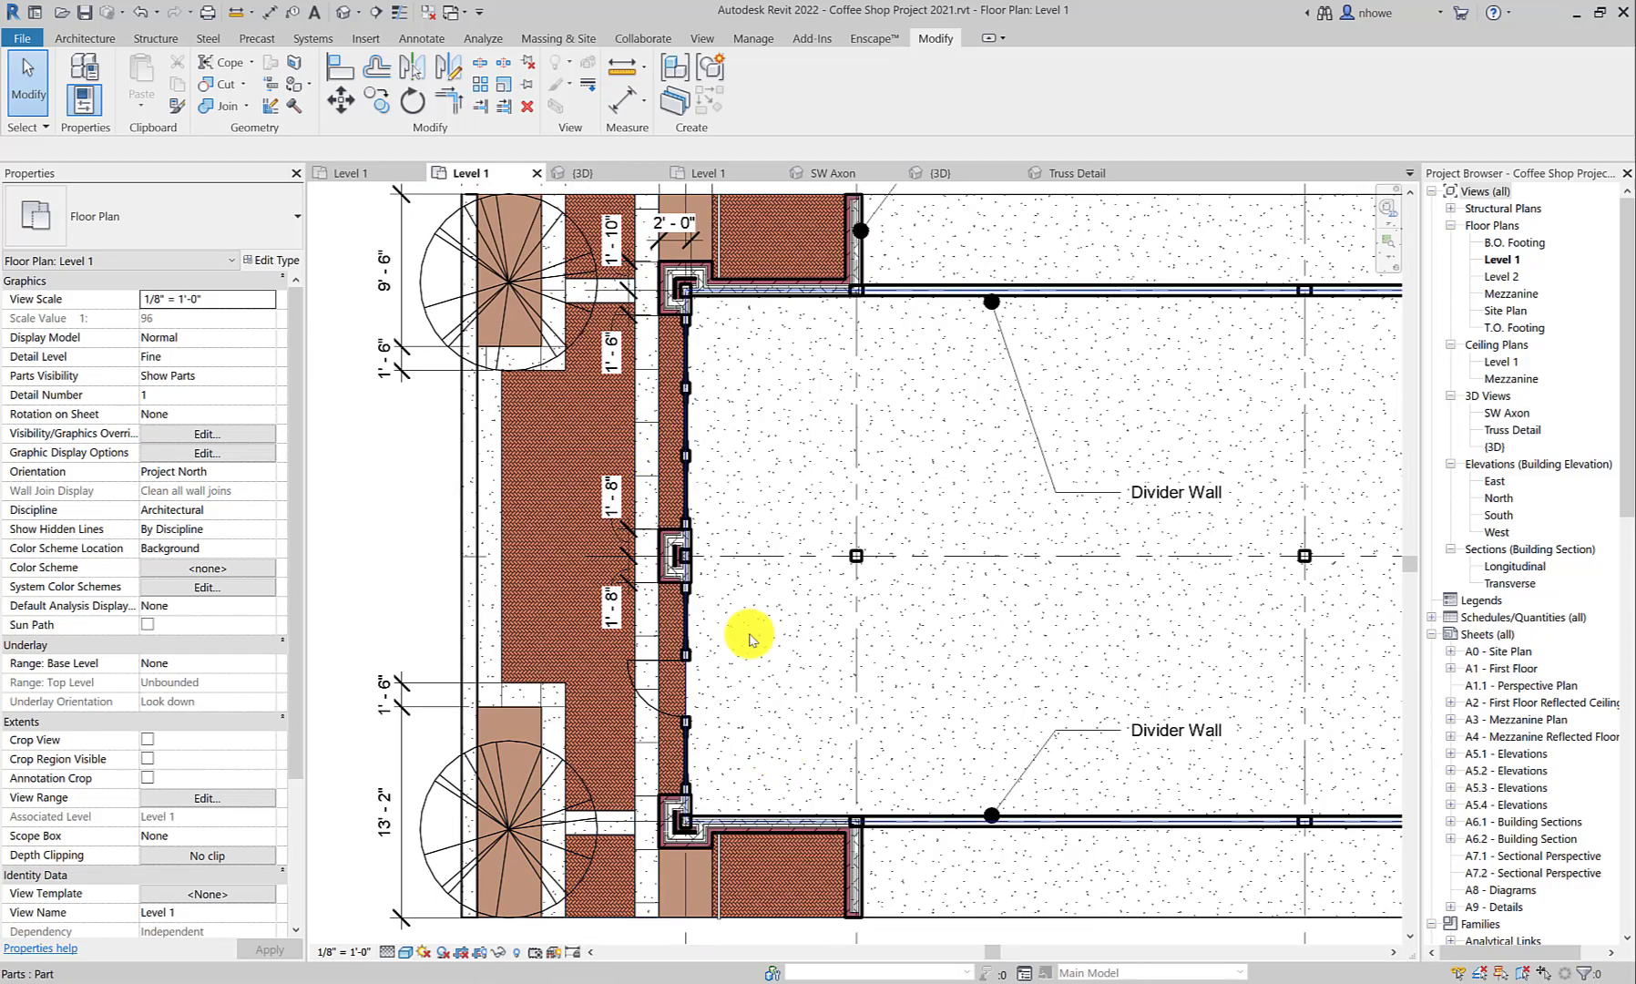
pyautogui.scroll(4, 674, 430)
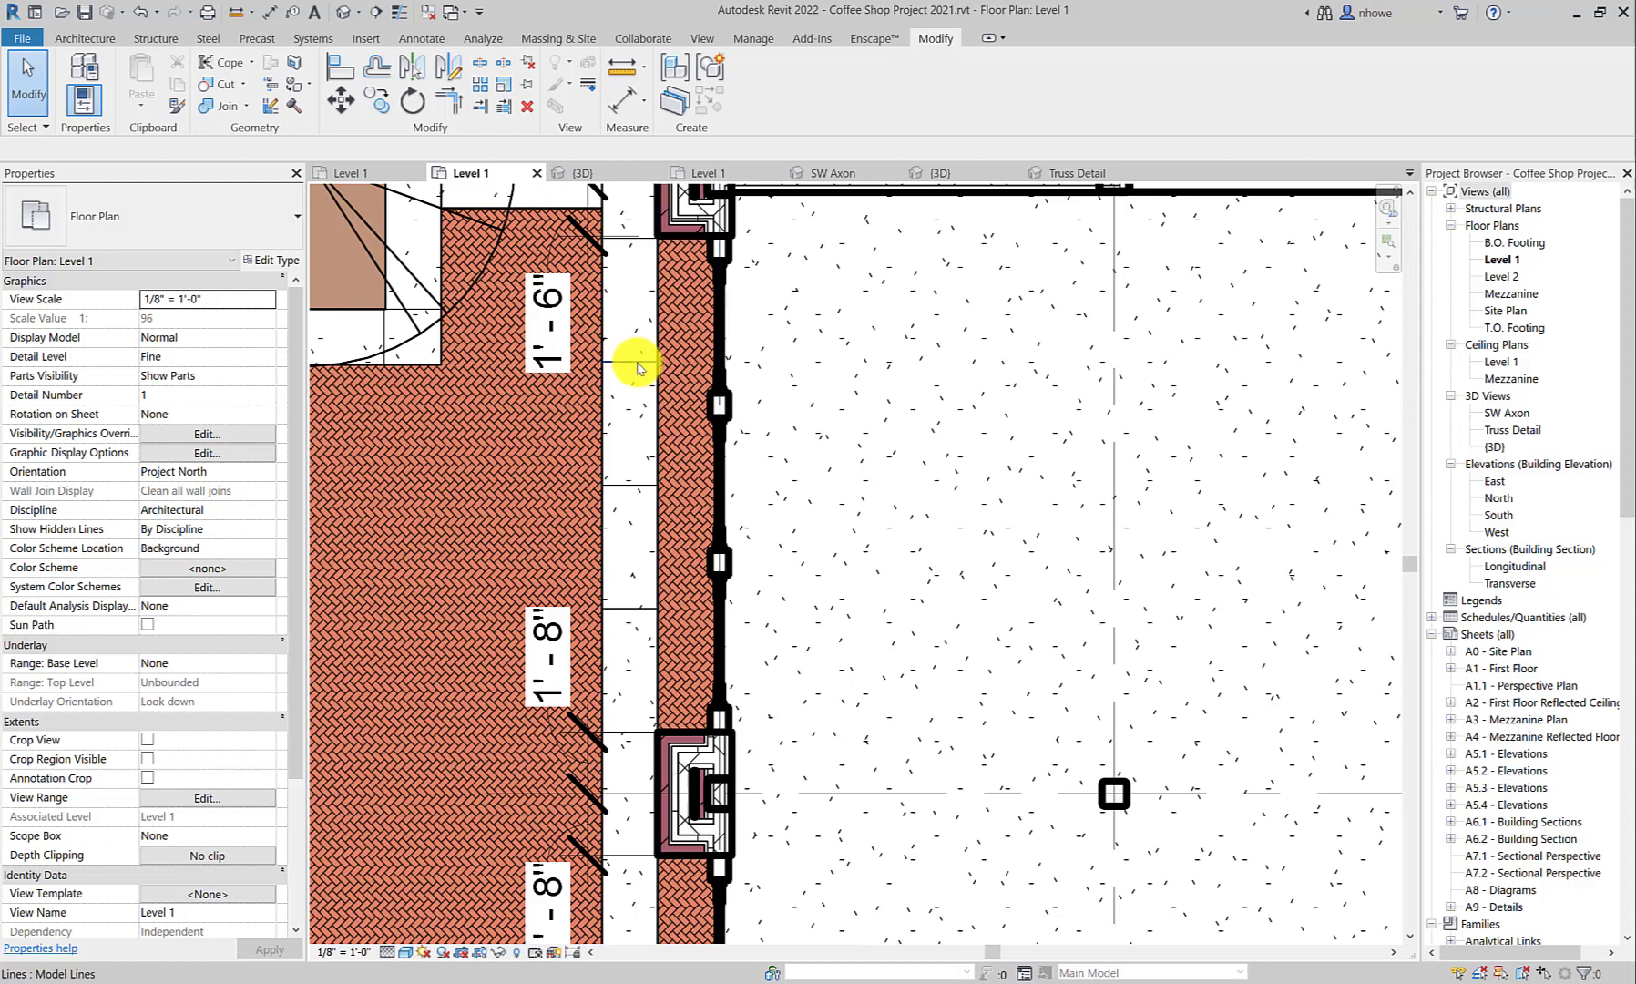
pyautogui.scroll(-2, 638, 367)
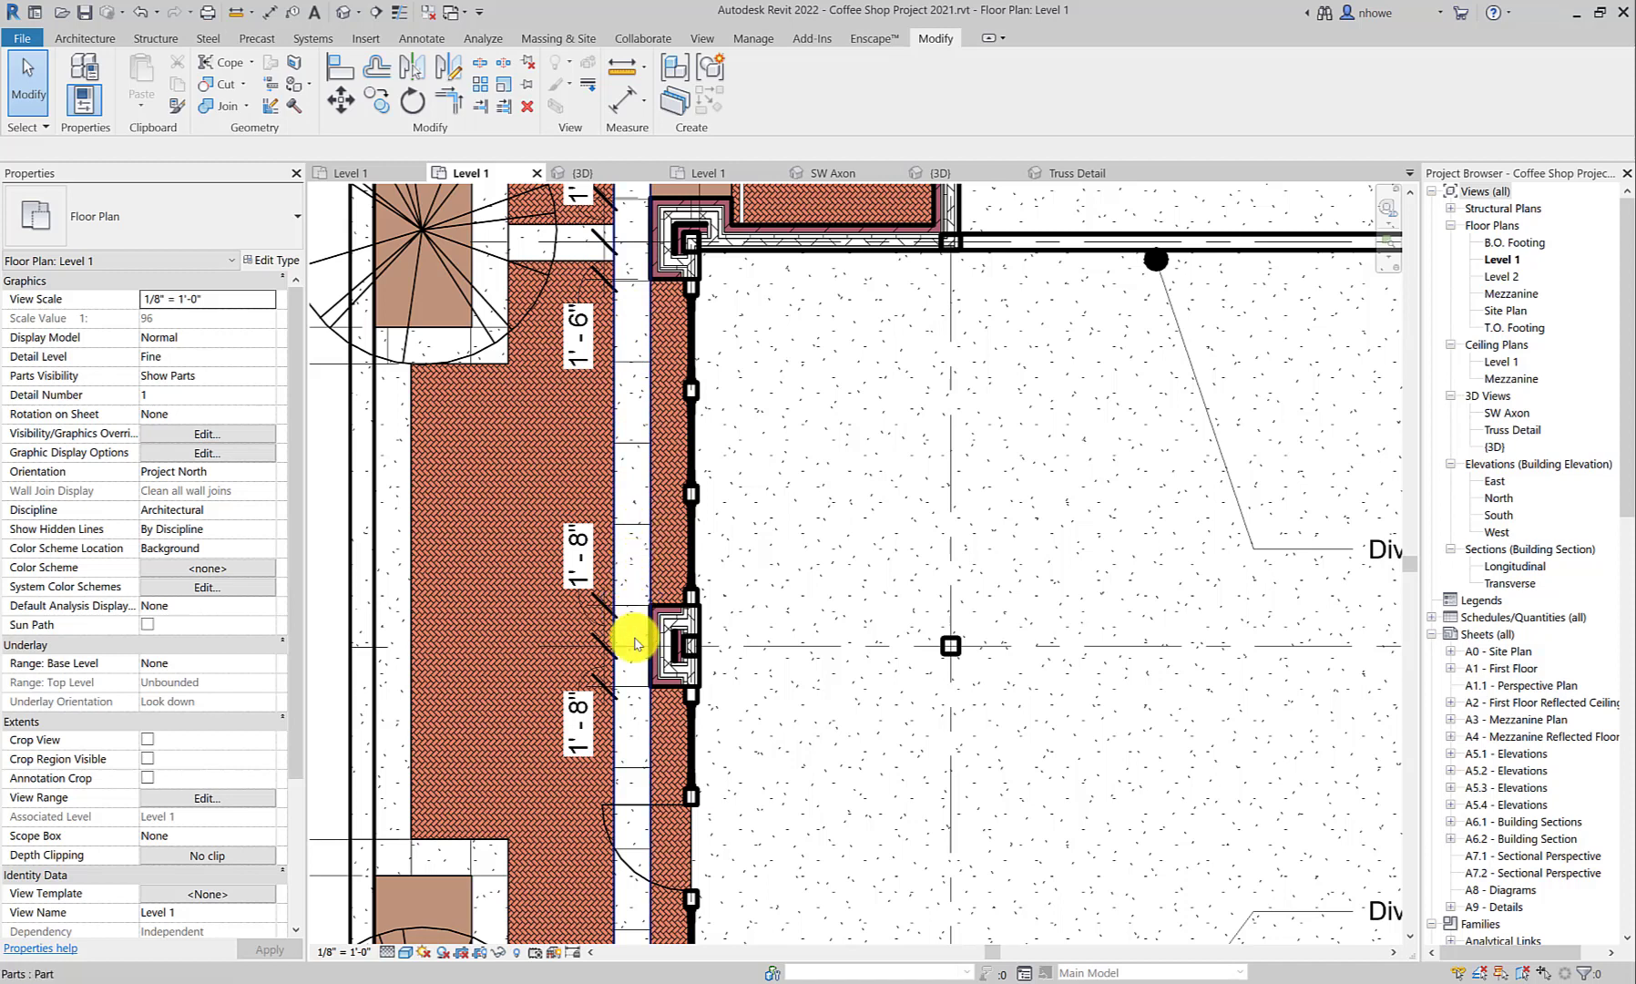
pyautogui.scroll(-2, 596, 754)
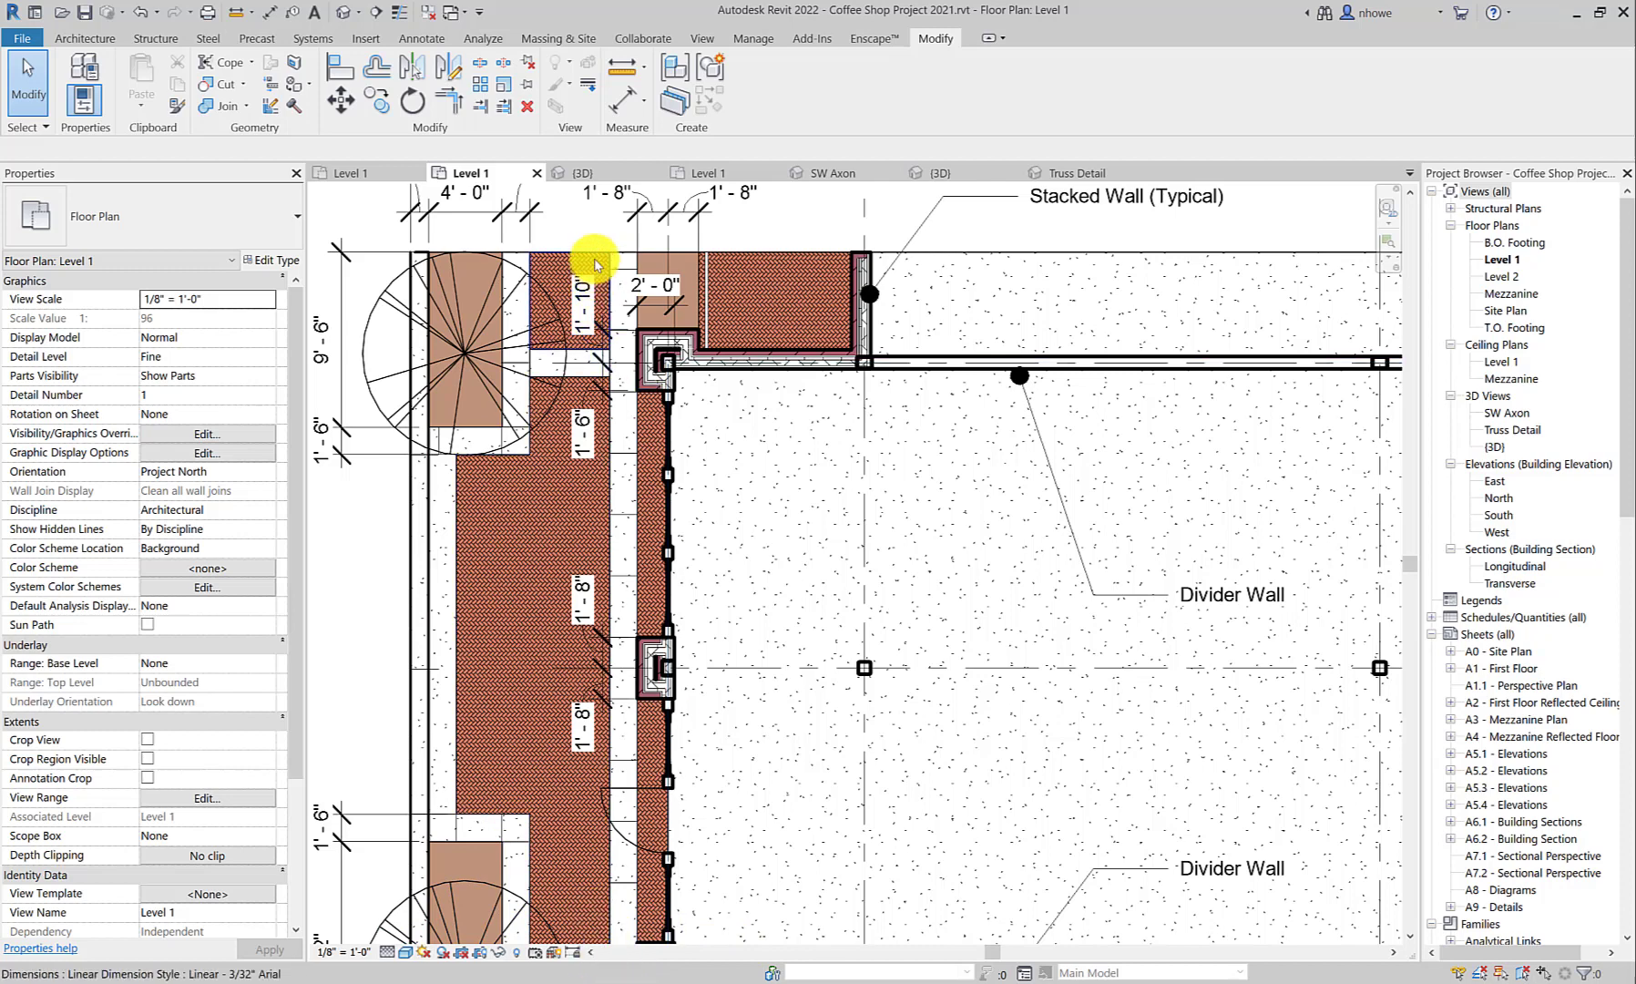
pyautogui.click(347, 173)
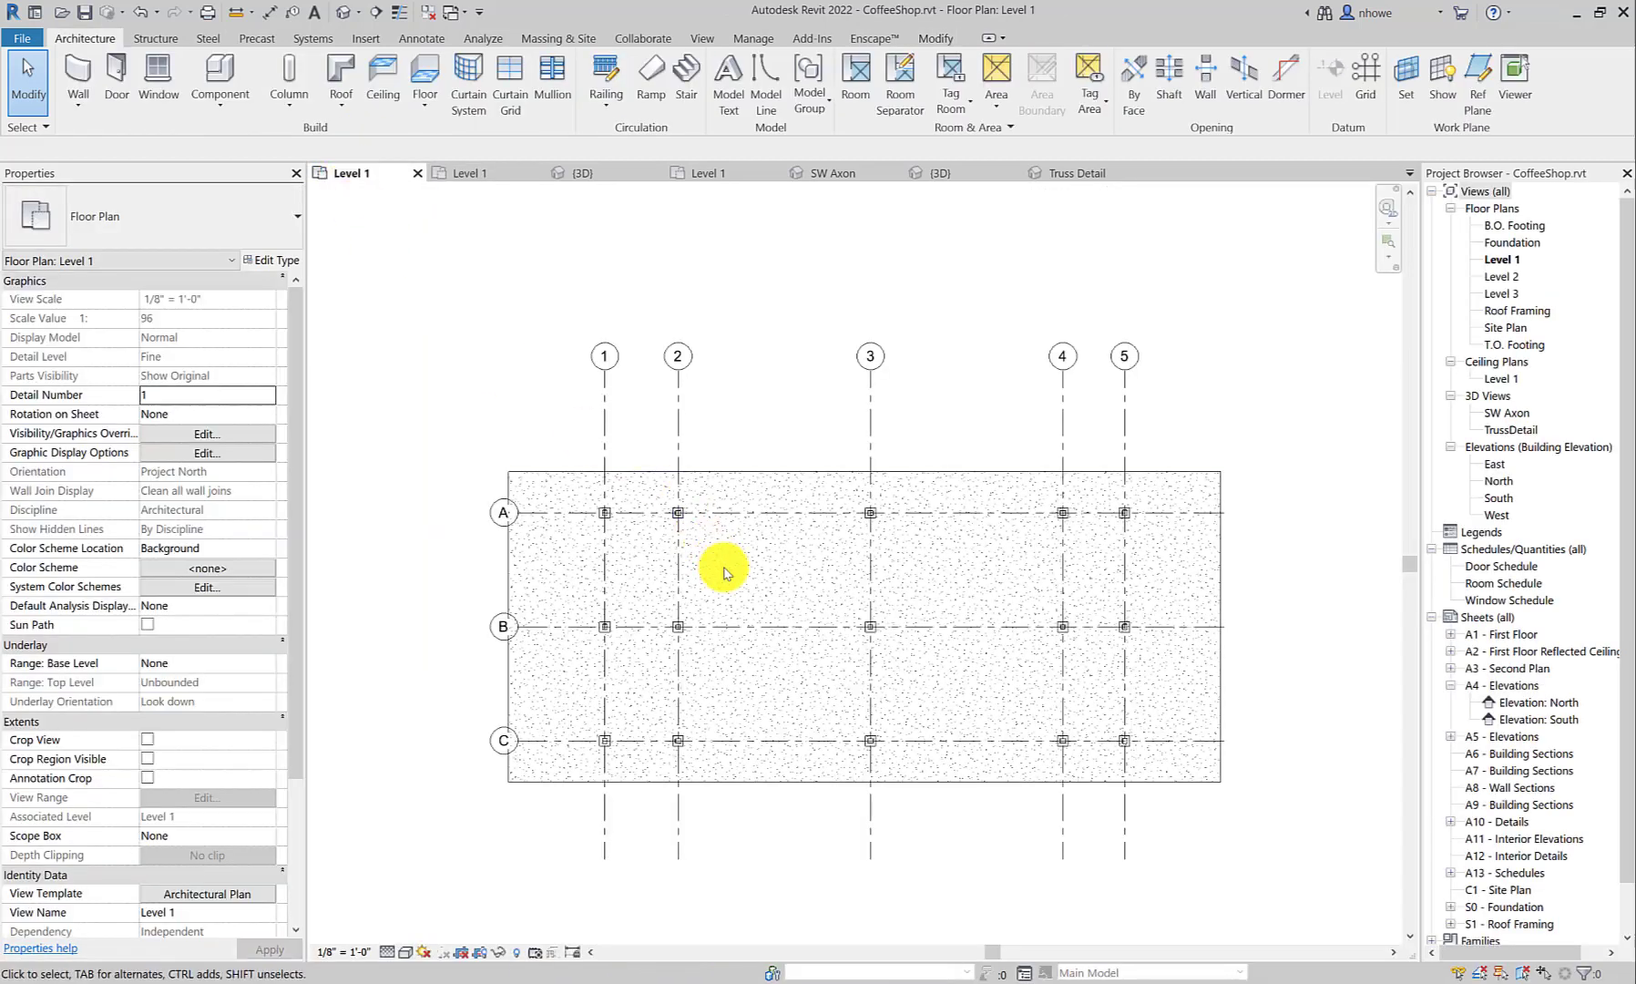
# In Project1's Level 1 plan, draw a vertical model line about 3'-0" long from the upper rectangle's lower right corner to the brick cross strip.
pyautogui.click(716, 174)
pyautogui.scroll(3, 523, 478)
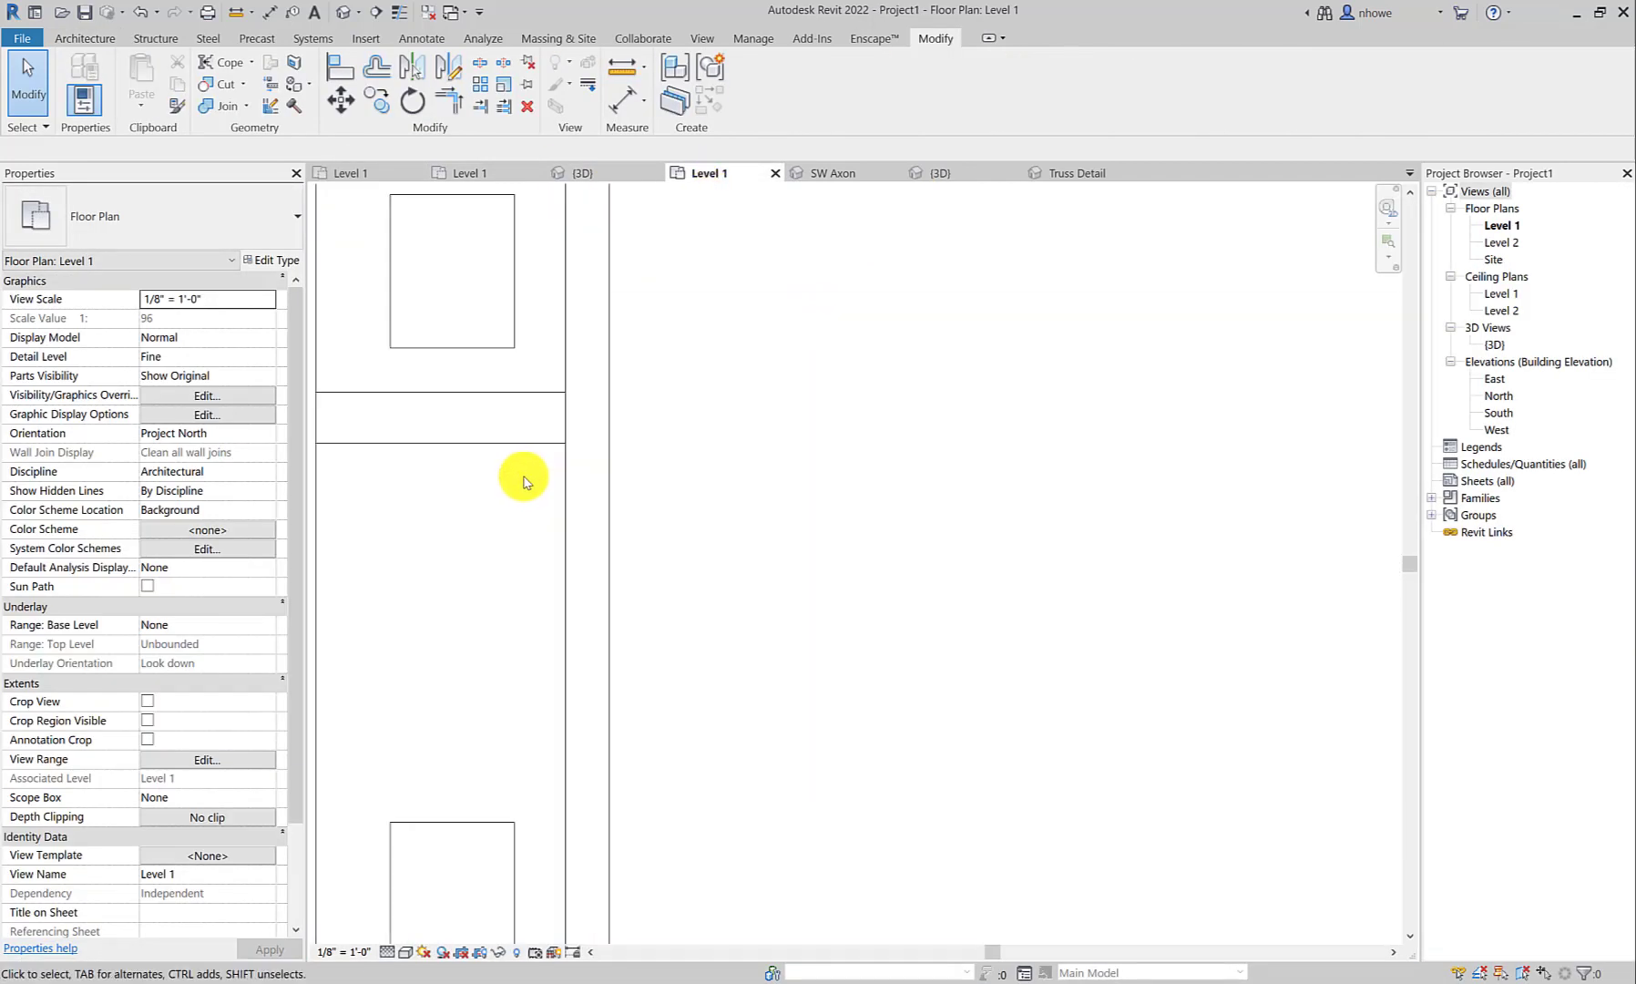
pyautogui.scroll(-2, 542, 487)
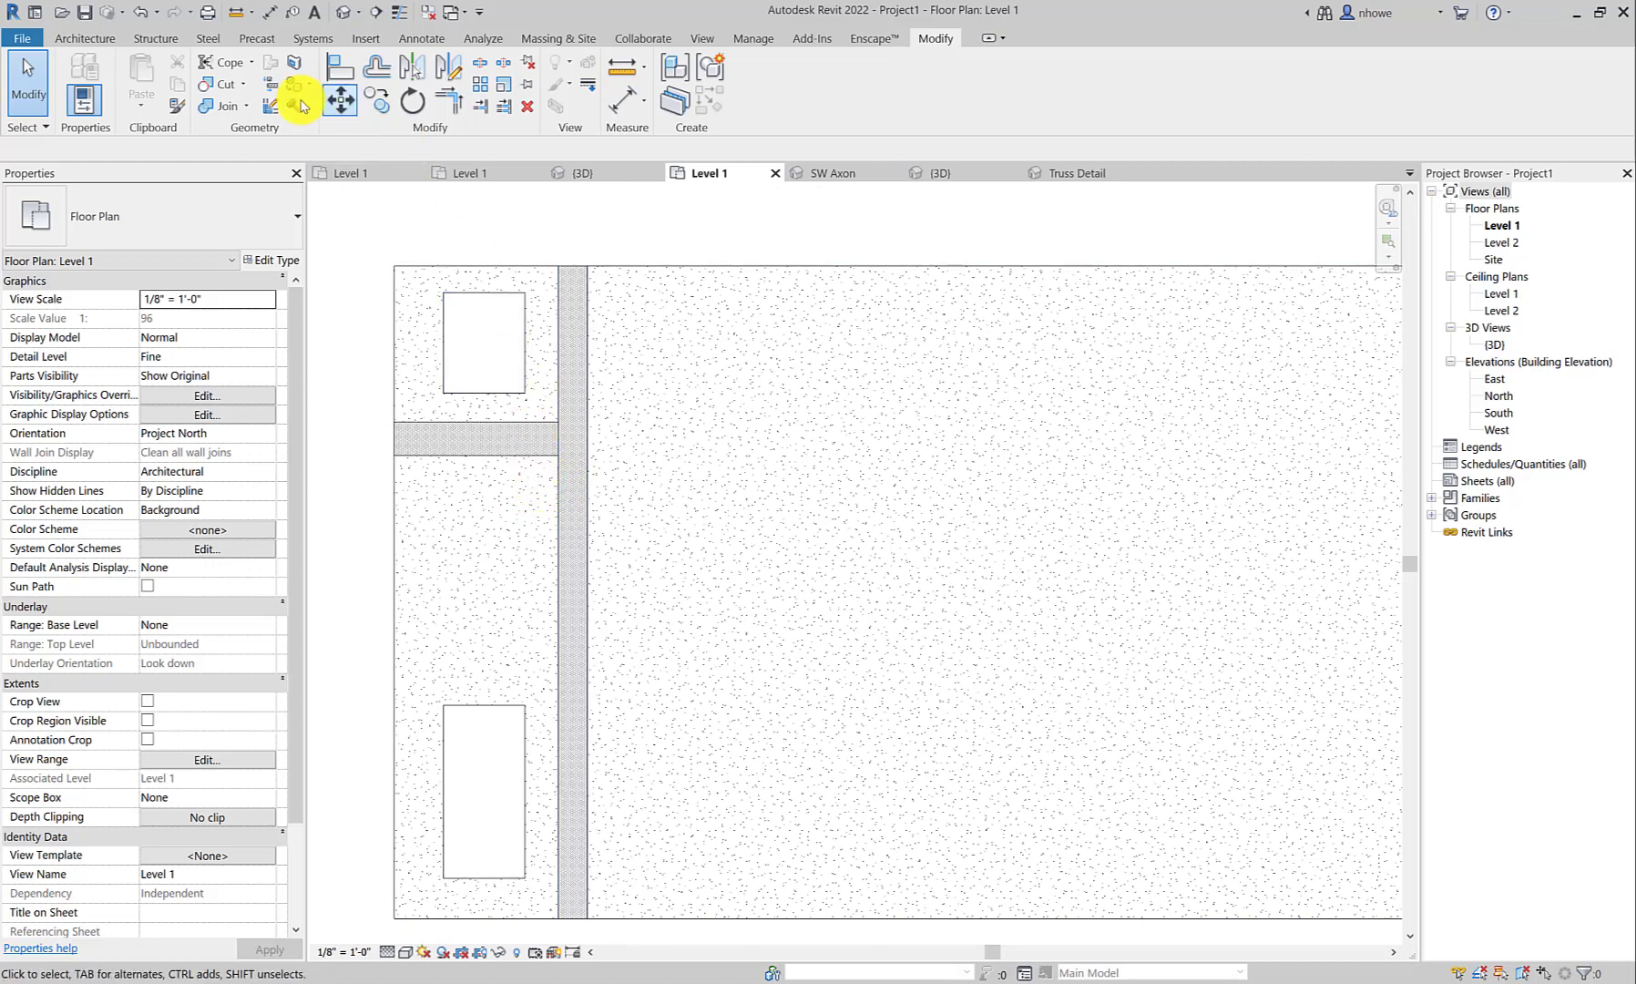
pyautogui.click(104, 39)
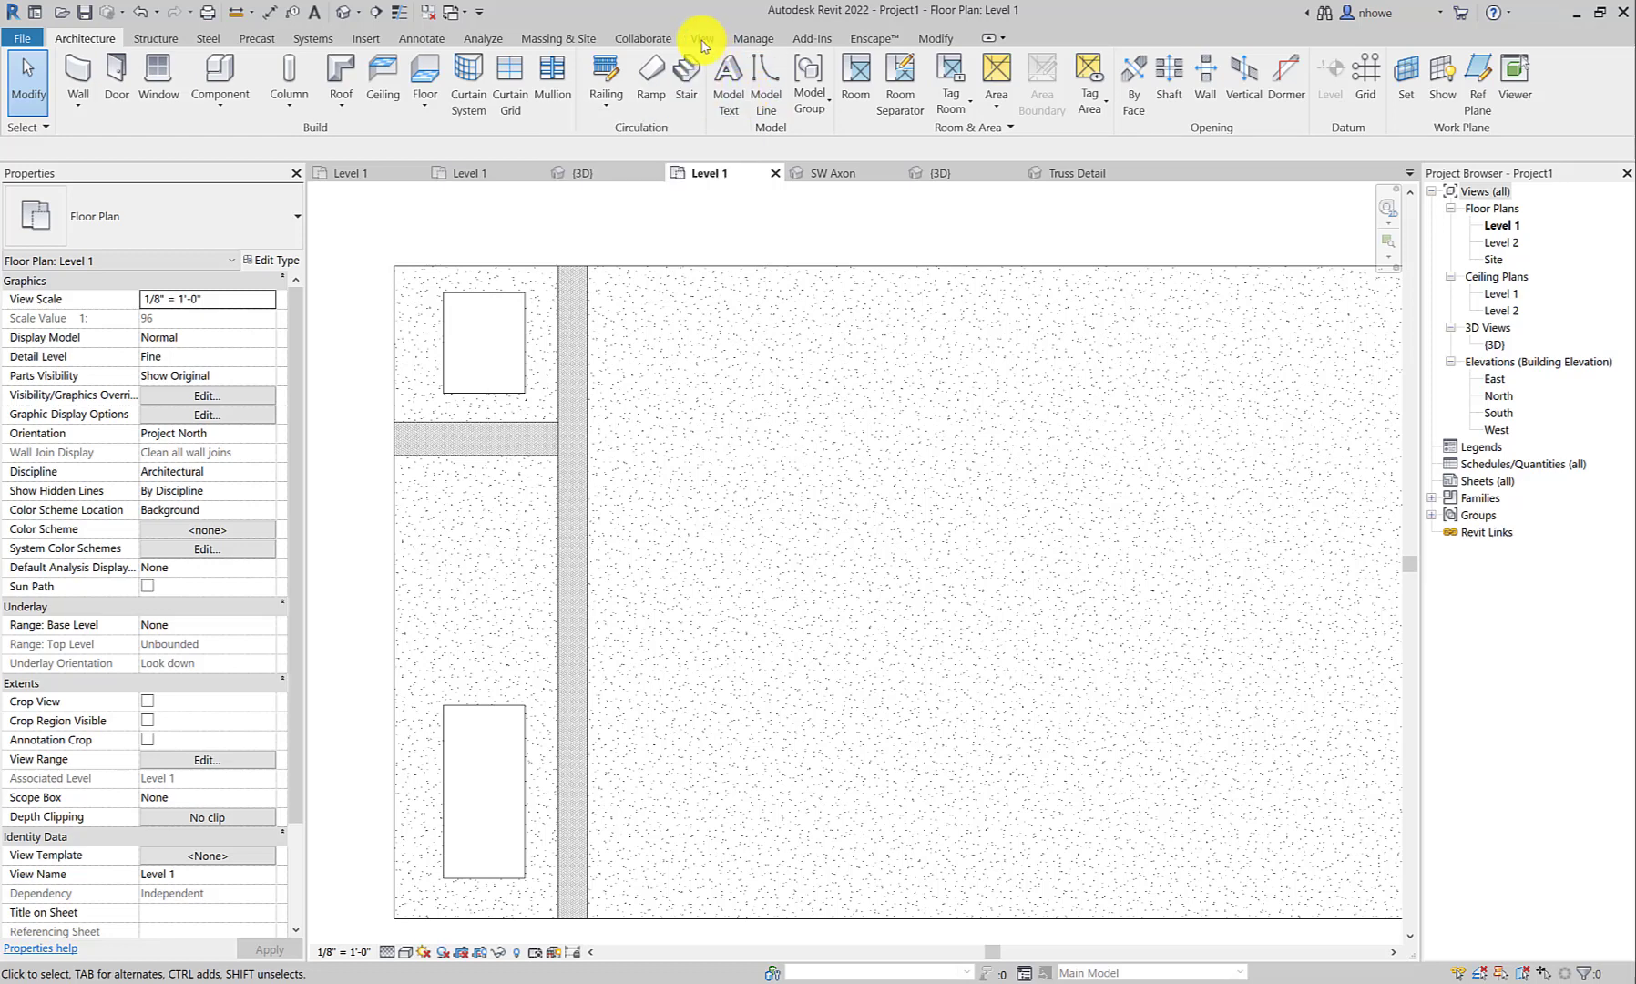
pyautogui.click(429, 40)
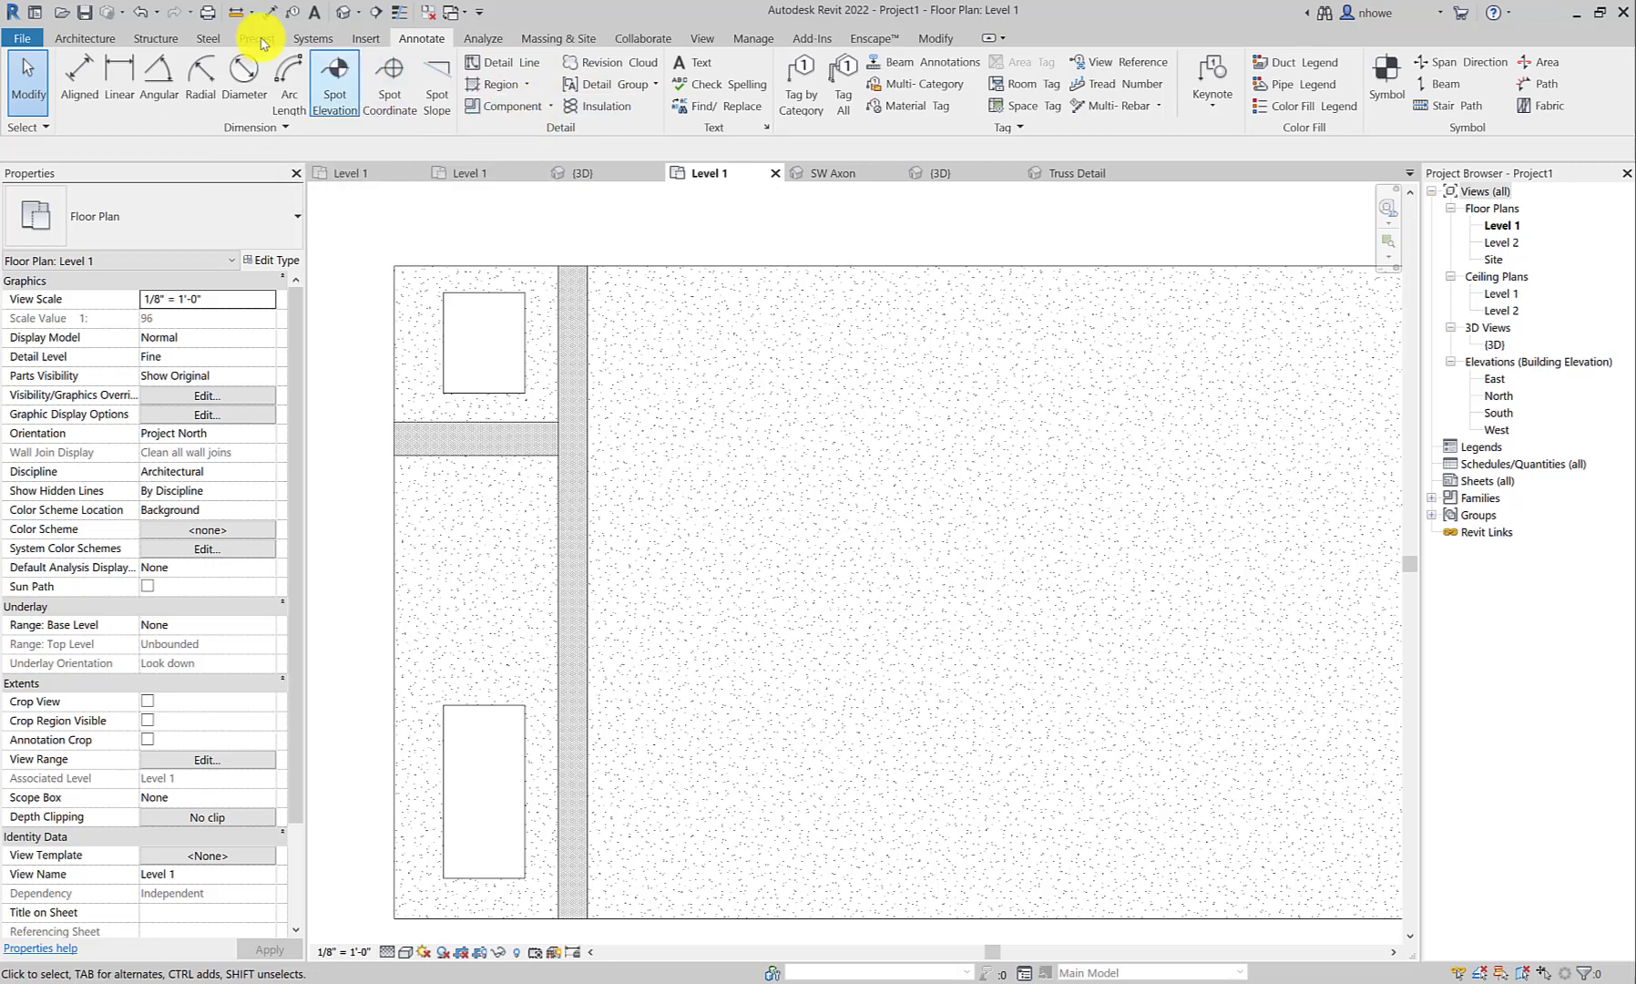
pyautogui.click(83, 38)
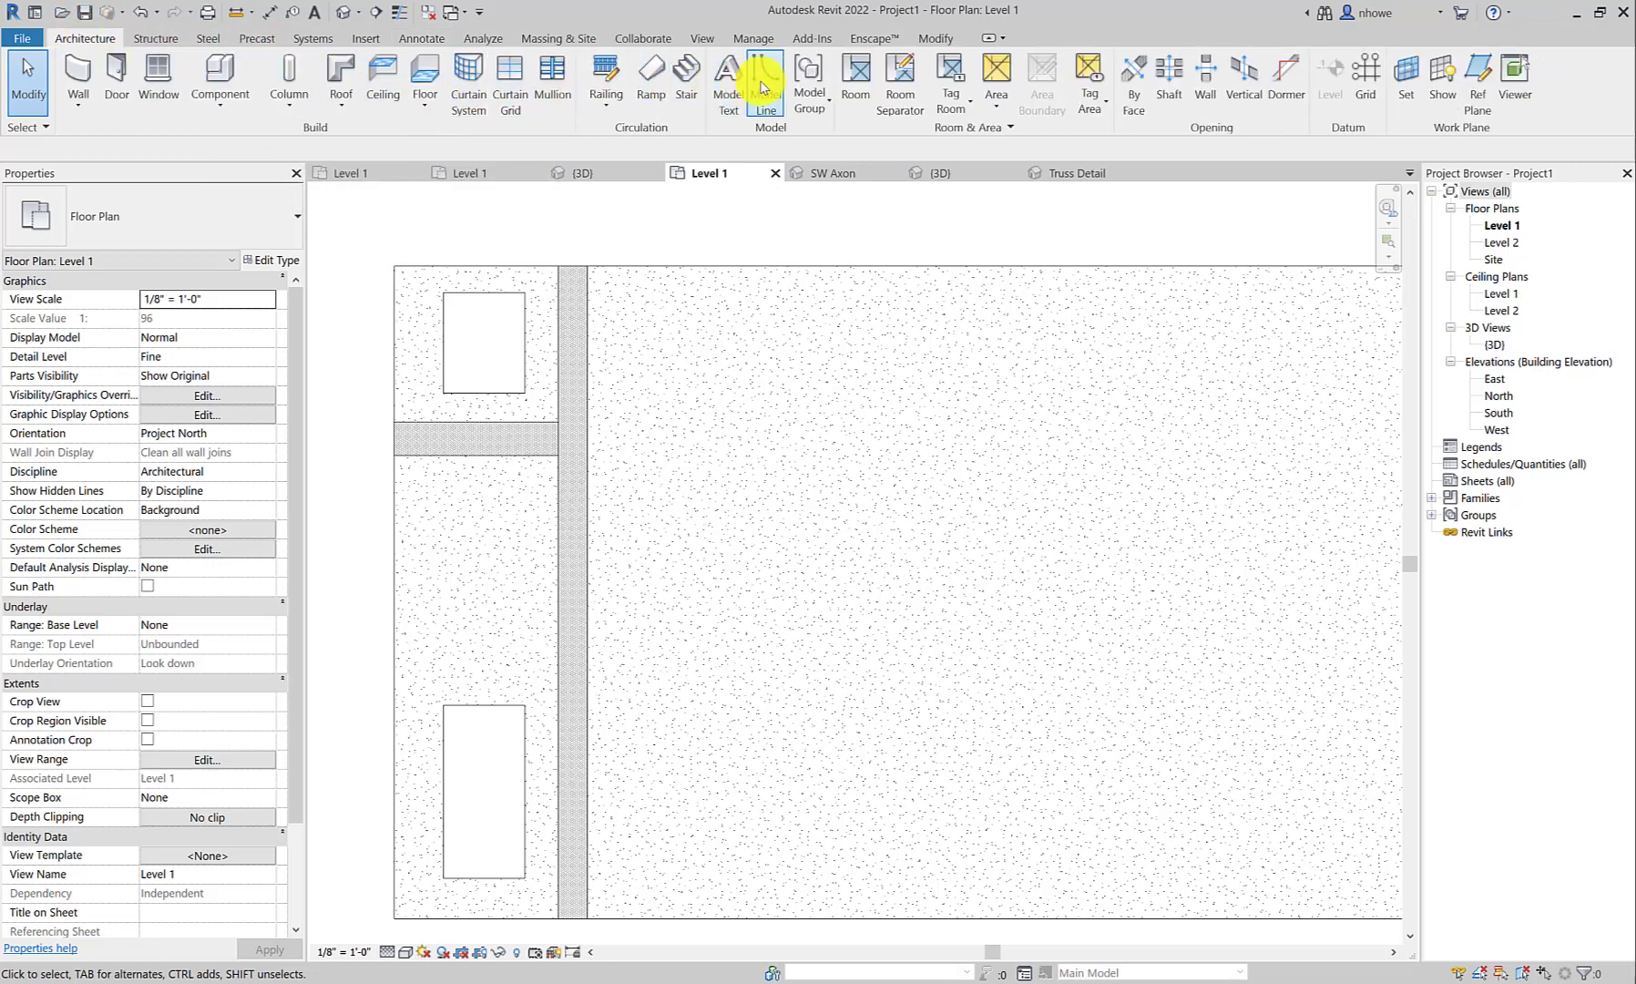
pyautogui.click(762, 86)
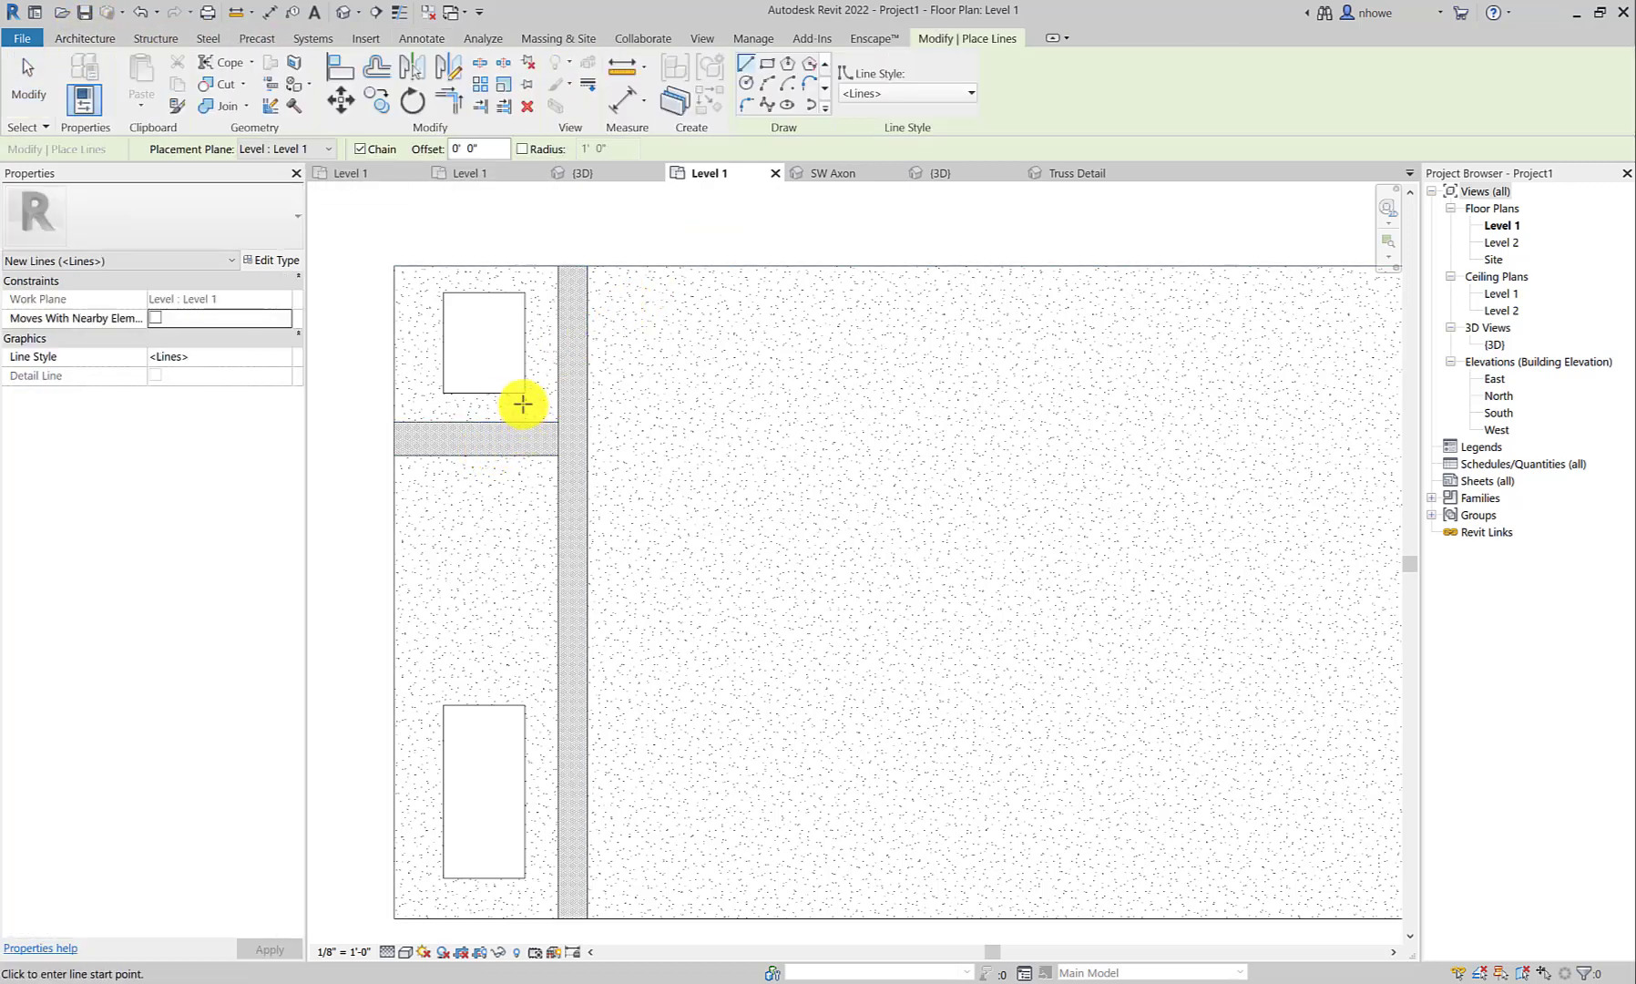
pyautogui.click(526, 392)
pyautogui.click(526, 421)
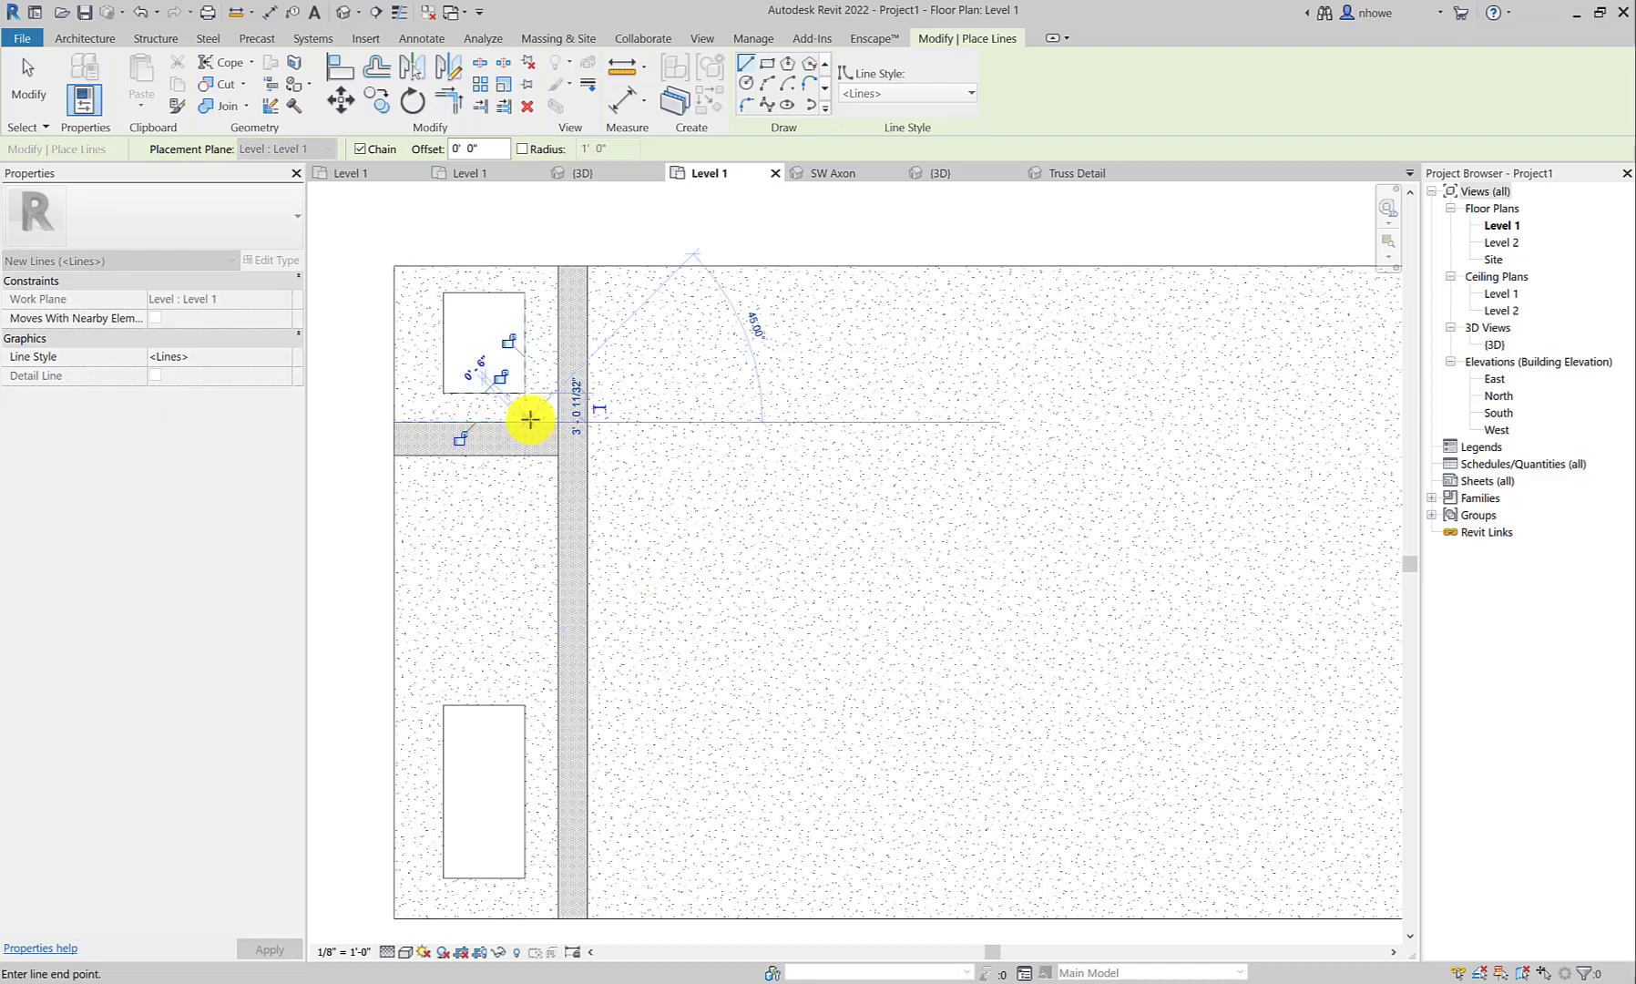
pyautogui.press('Escape')
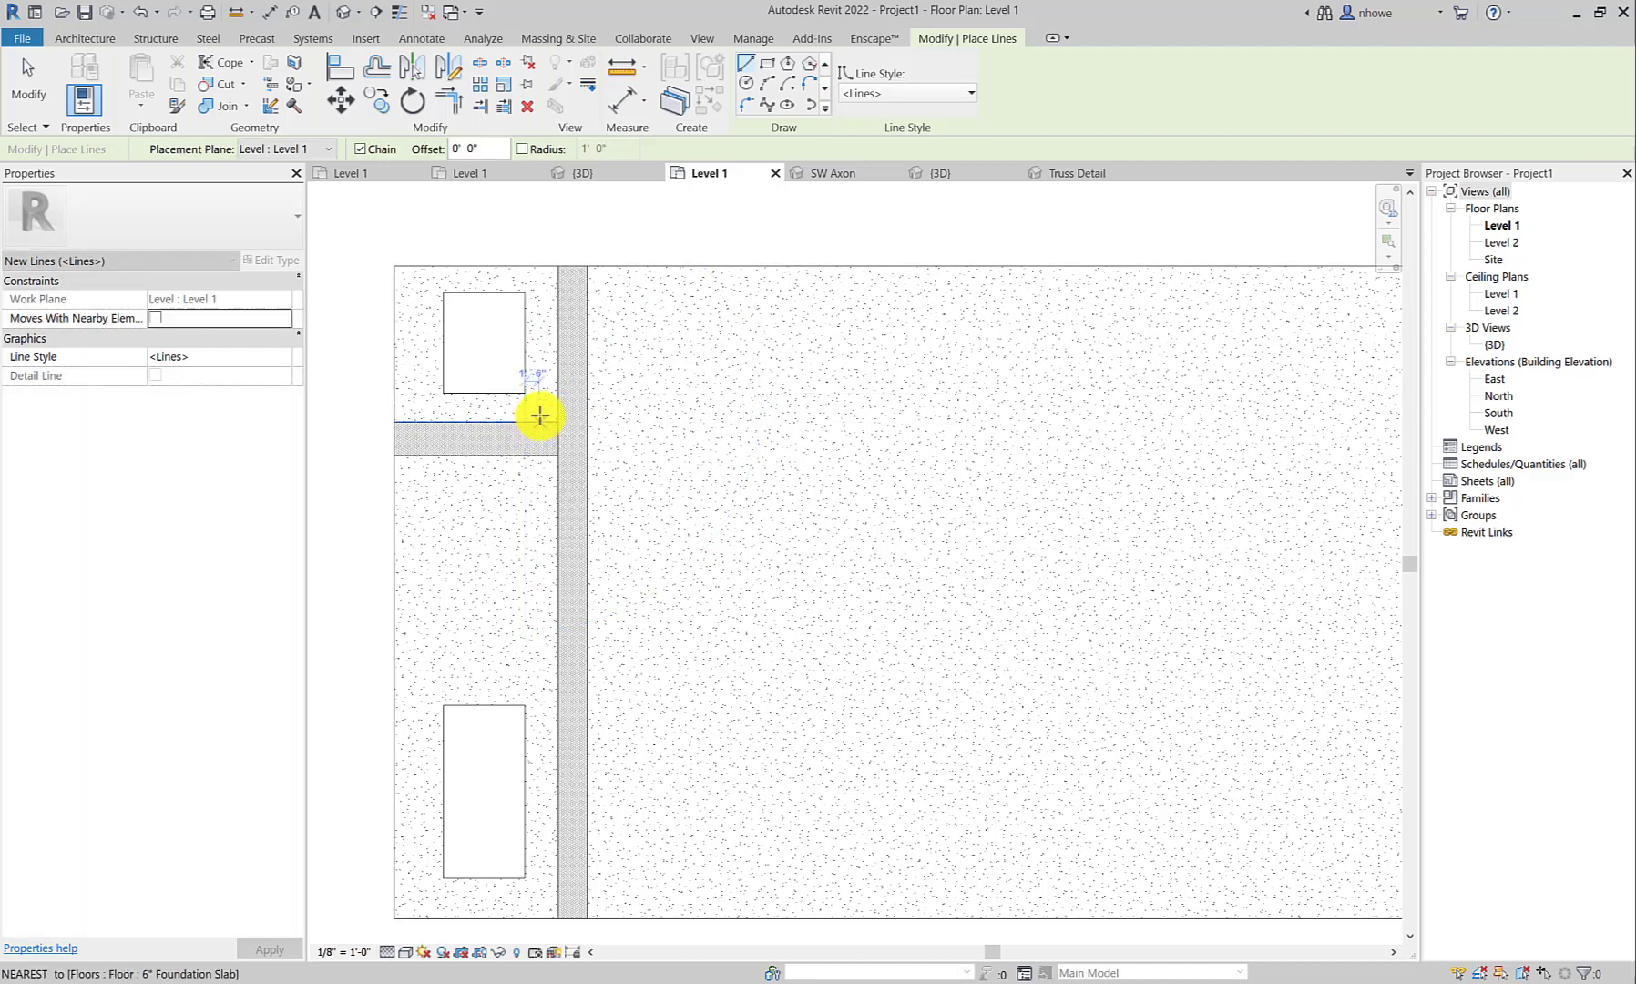
pyautogui.scroll(4, 533, 413)
pyautogui.press('Escape')
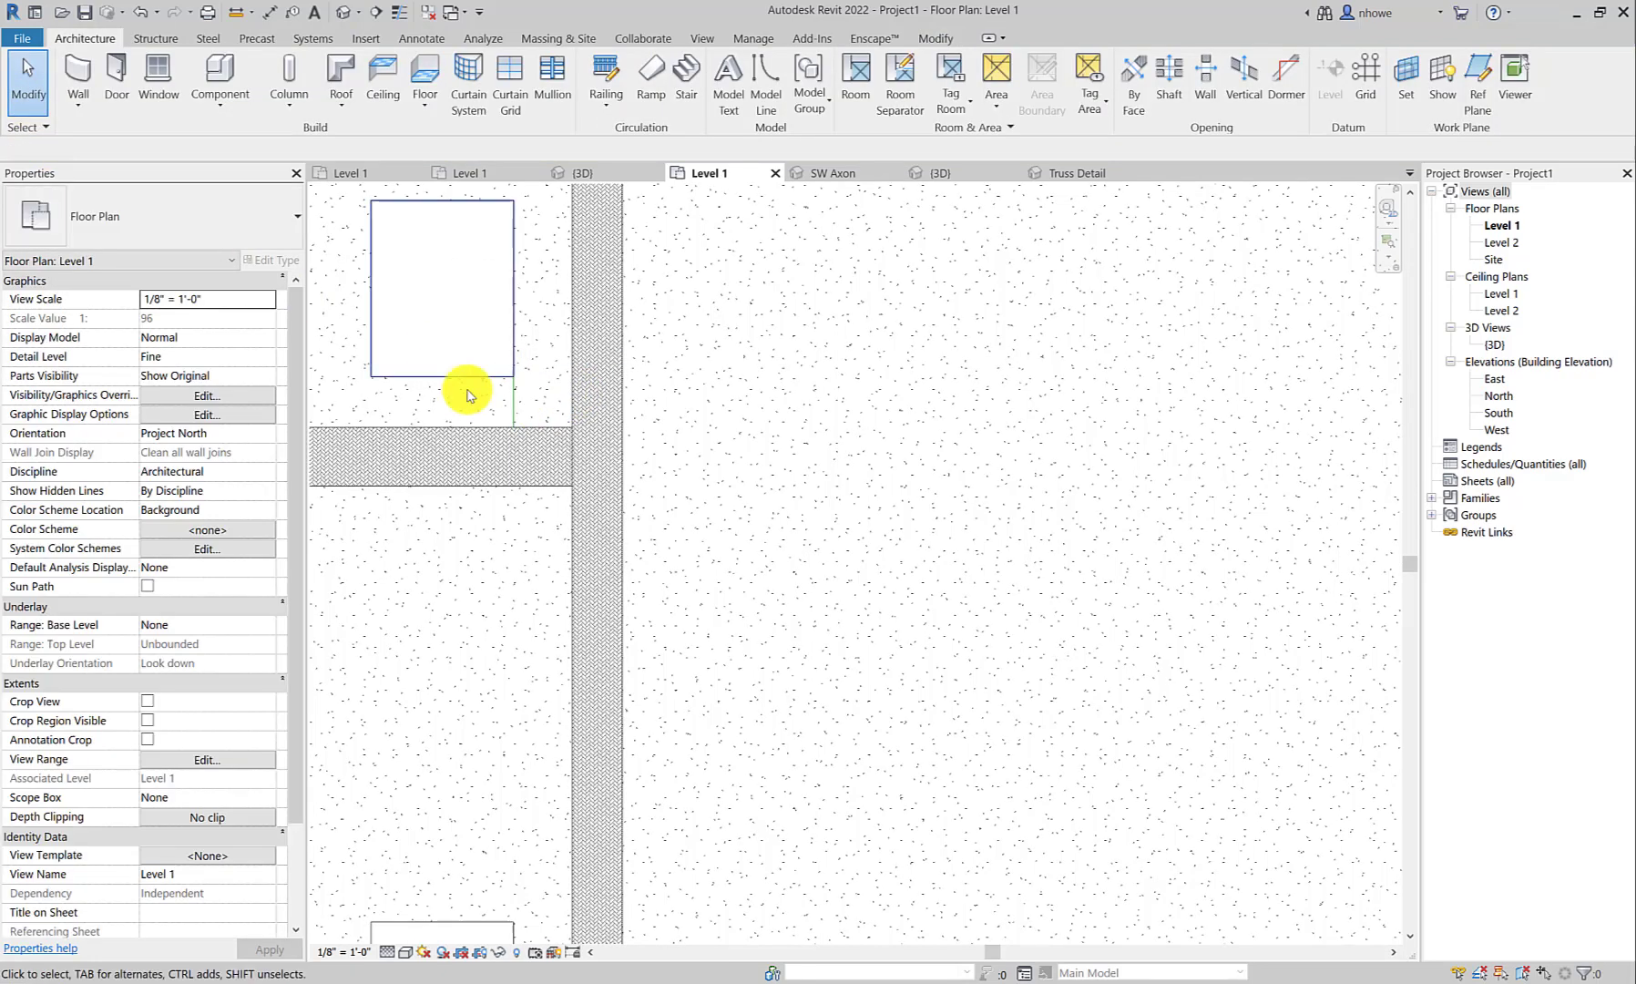
# Change the line style of the short model line below the upper rectangle to <Thin Lines>.
pyautogui.scroll(5, 533, 383)
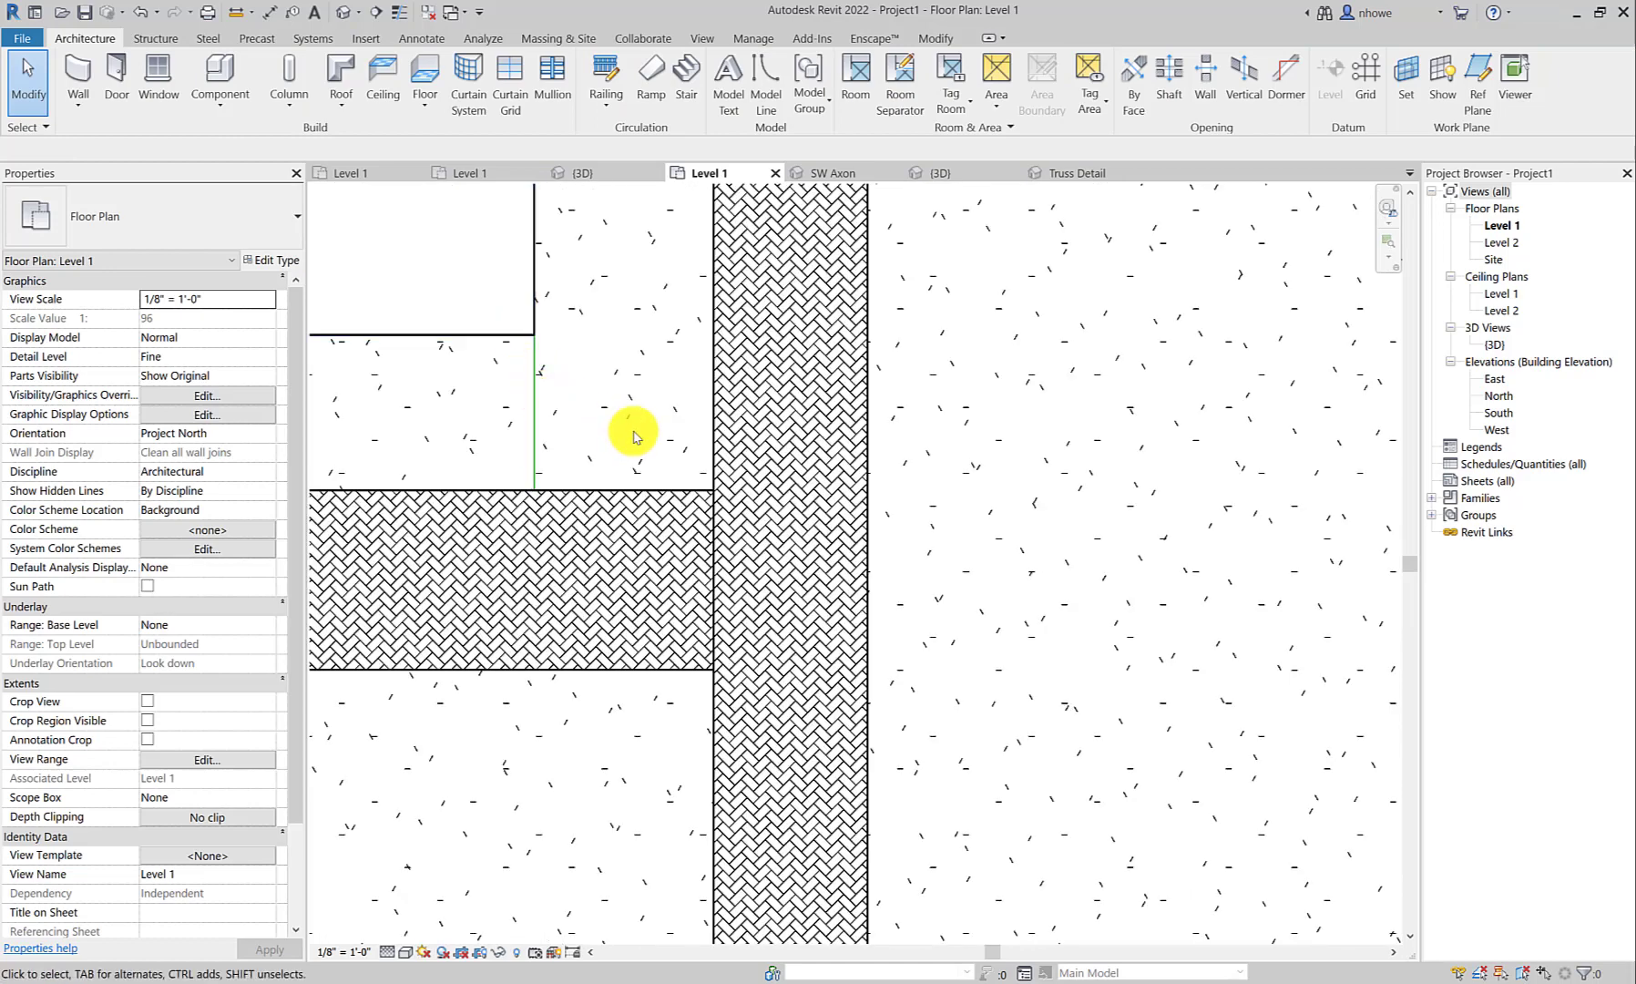
pyautogui.scroll(-3, 633, 435)
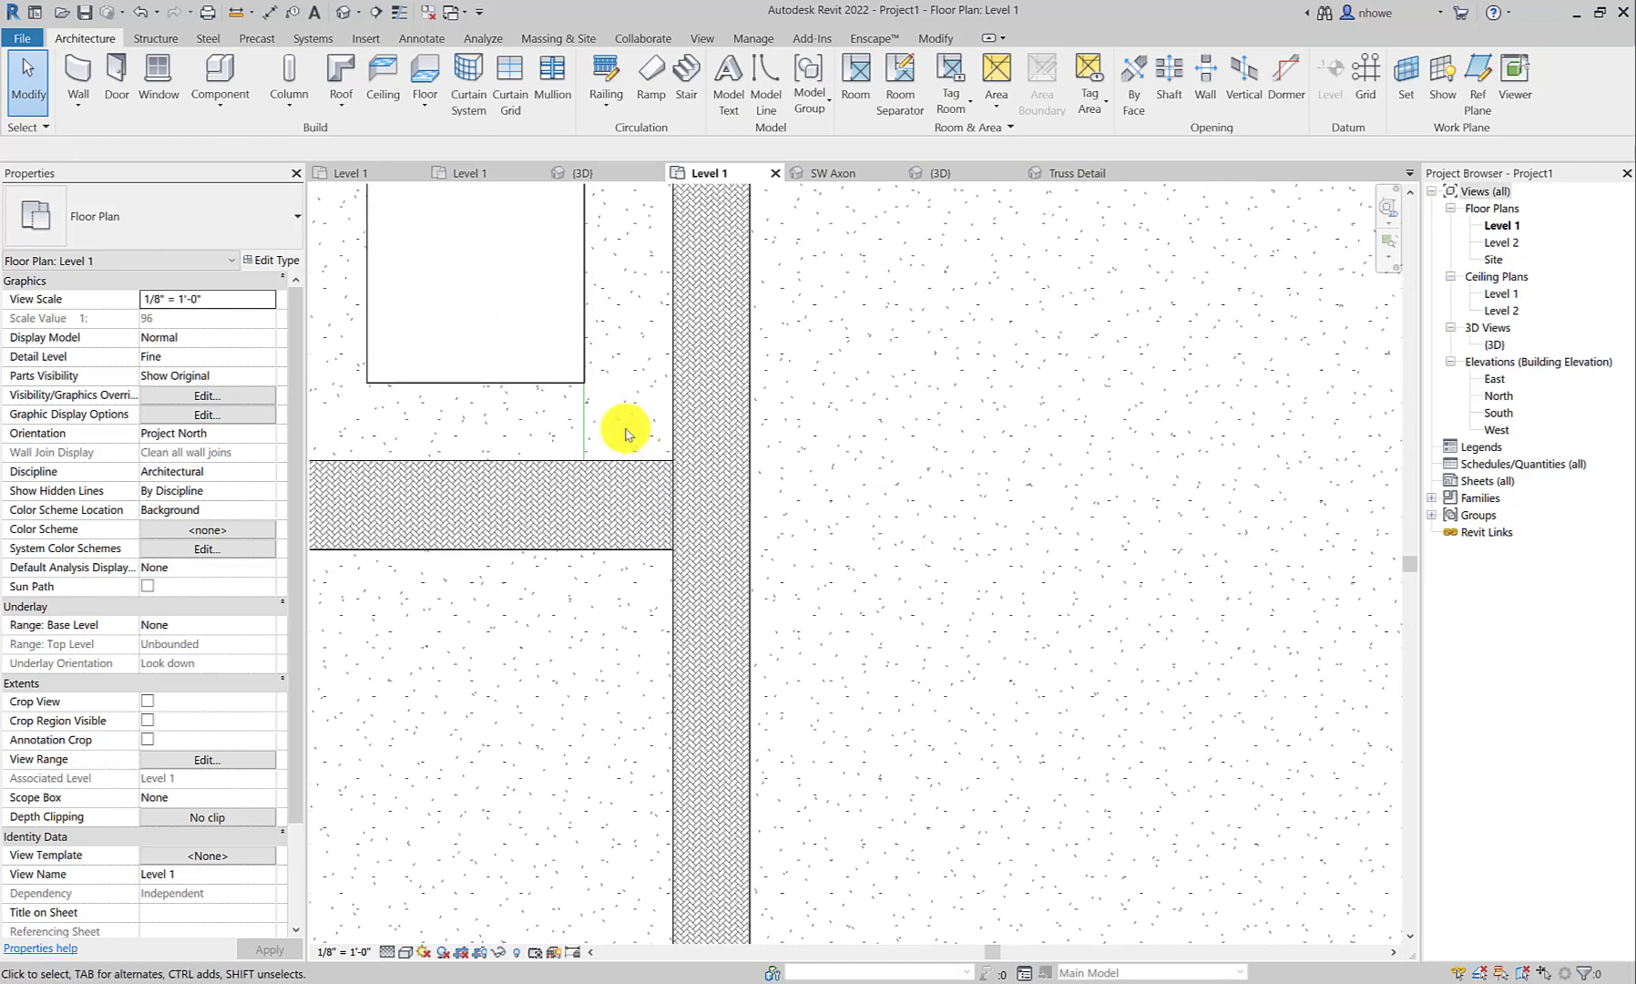
pyautogui.click(585, 426)
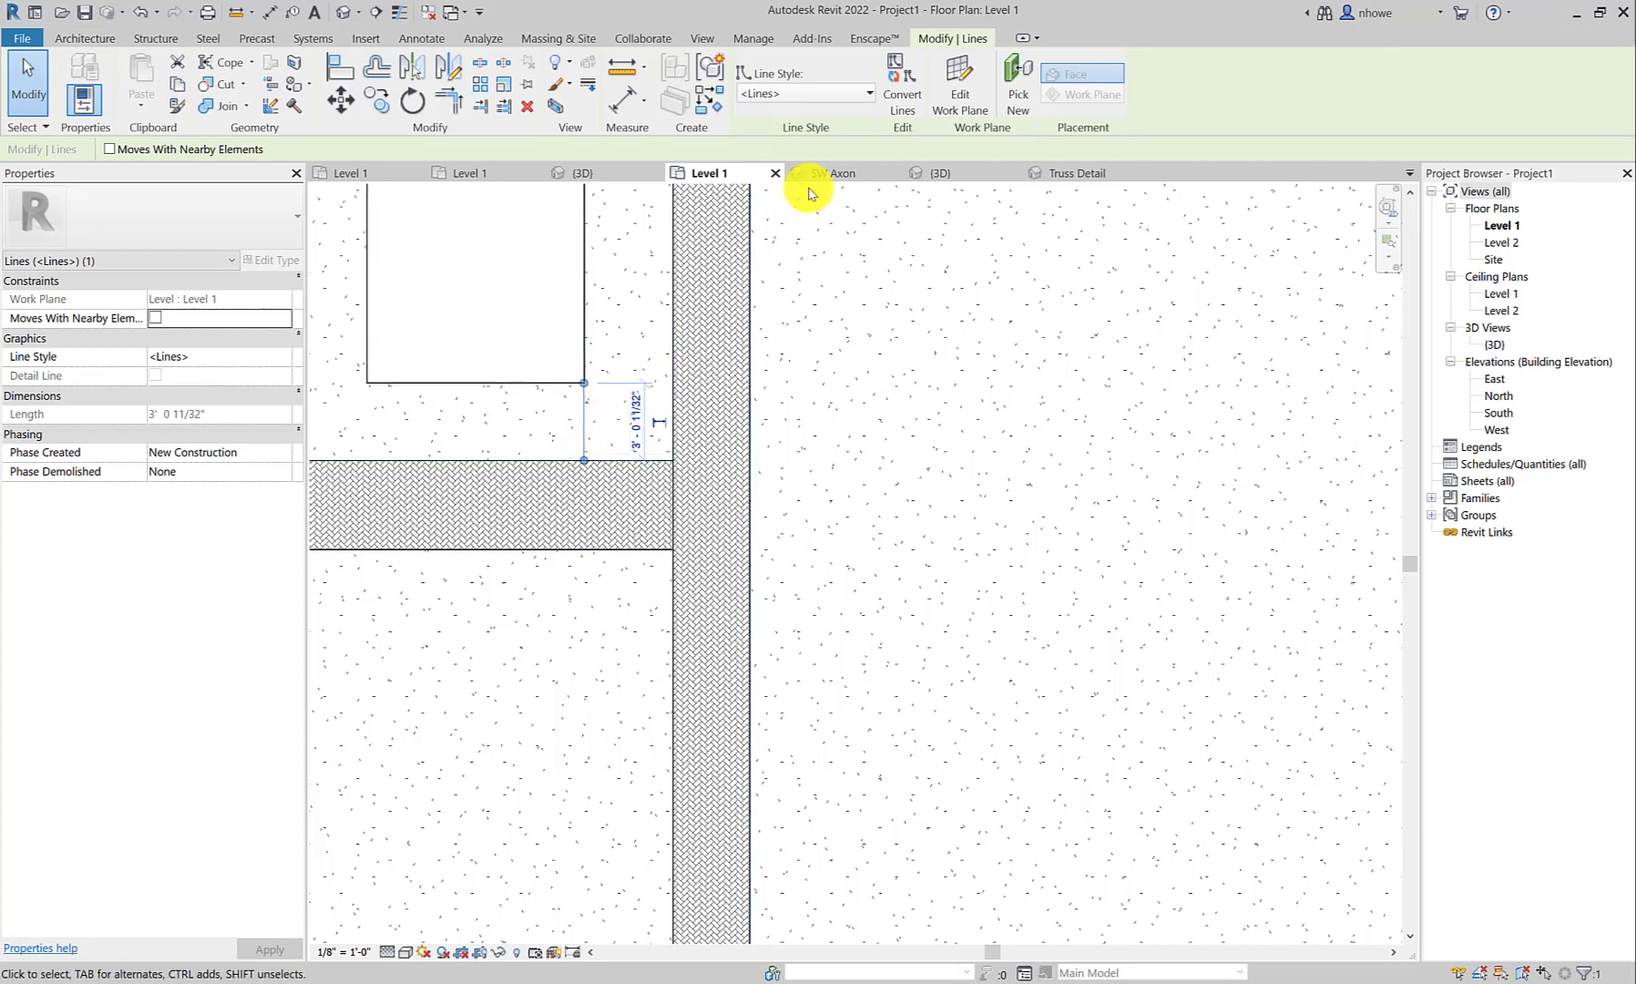
pyautogui.click(823, 101)
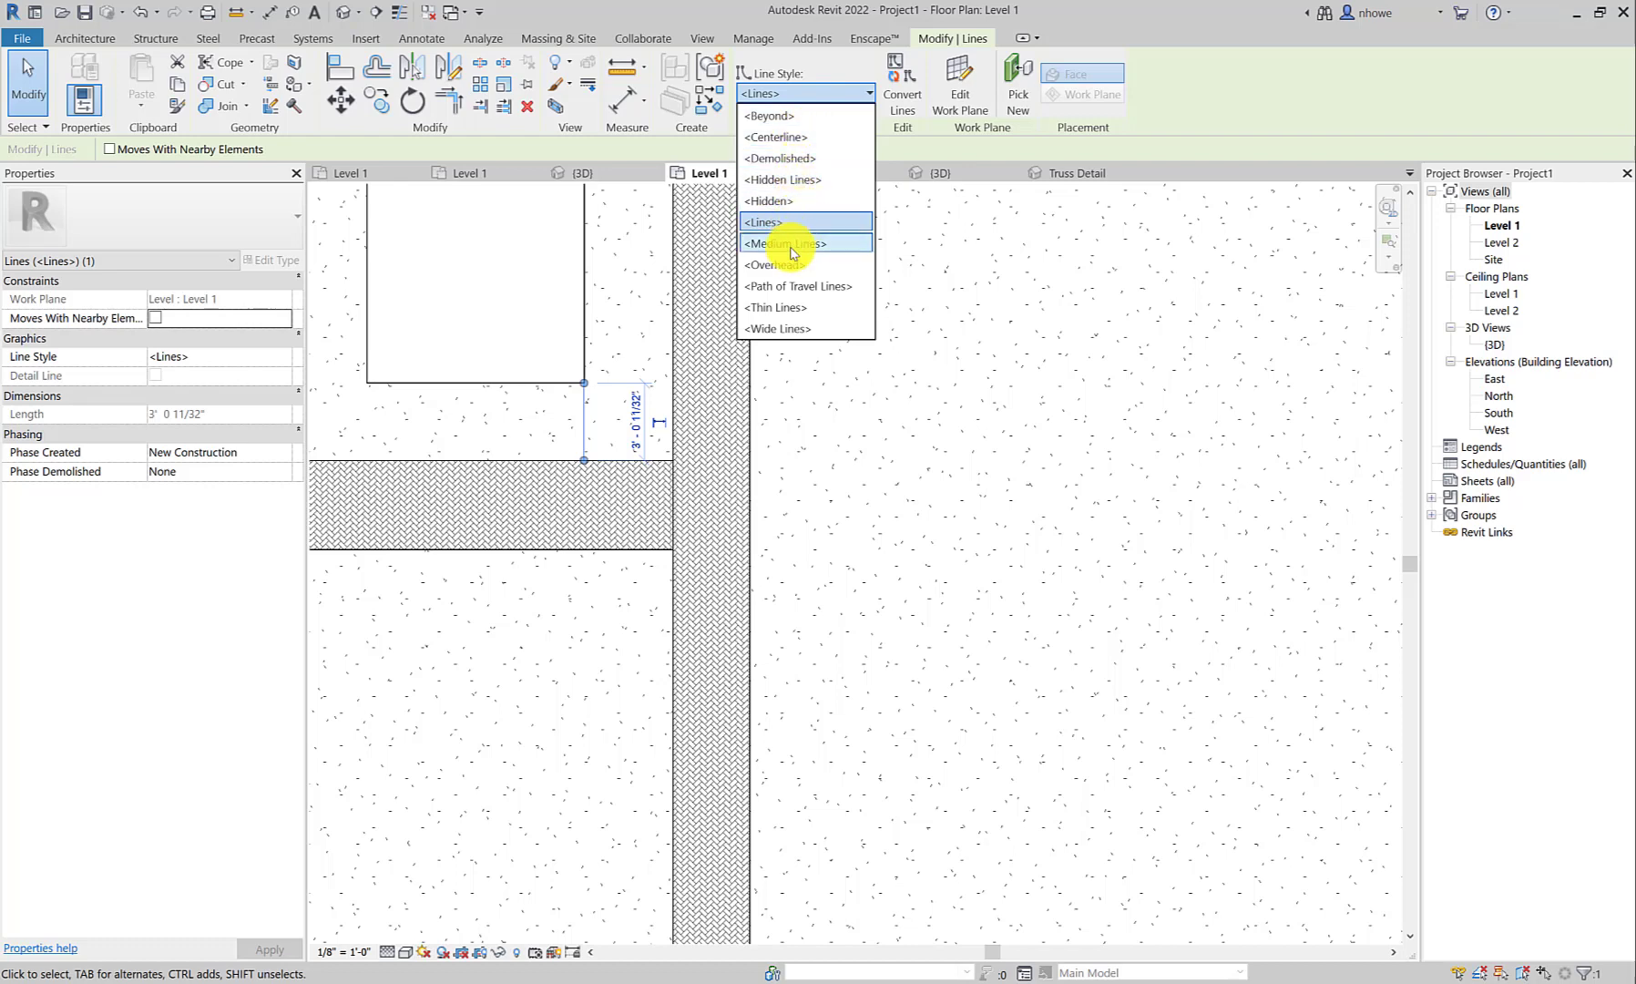
pyautogui.click(778, 307)
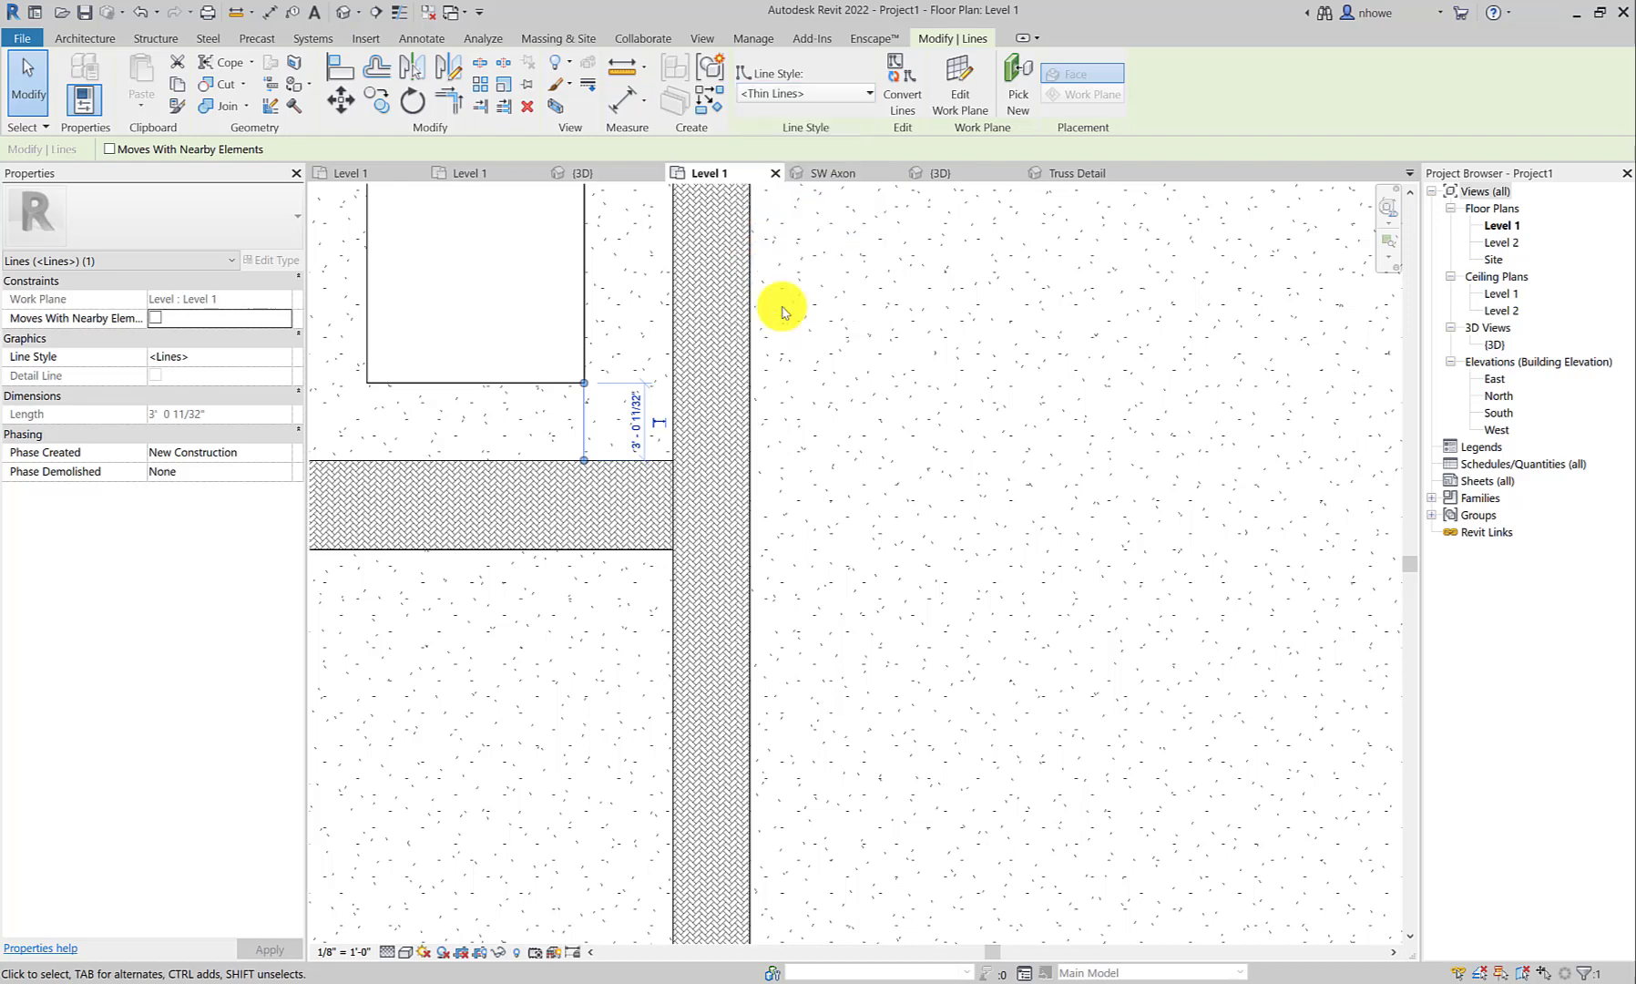
pyautogui.press('Escape')
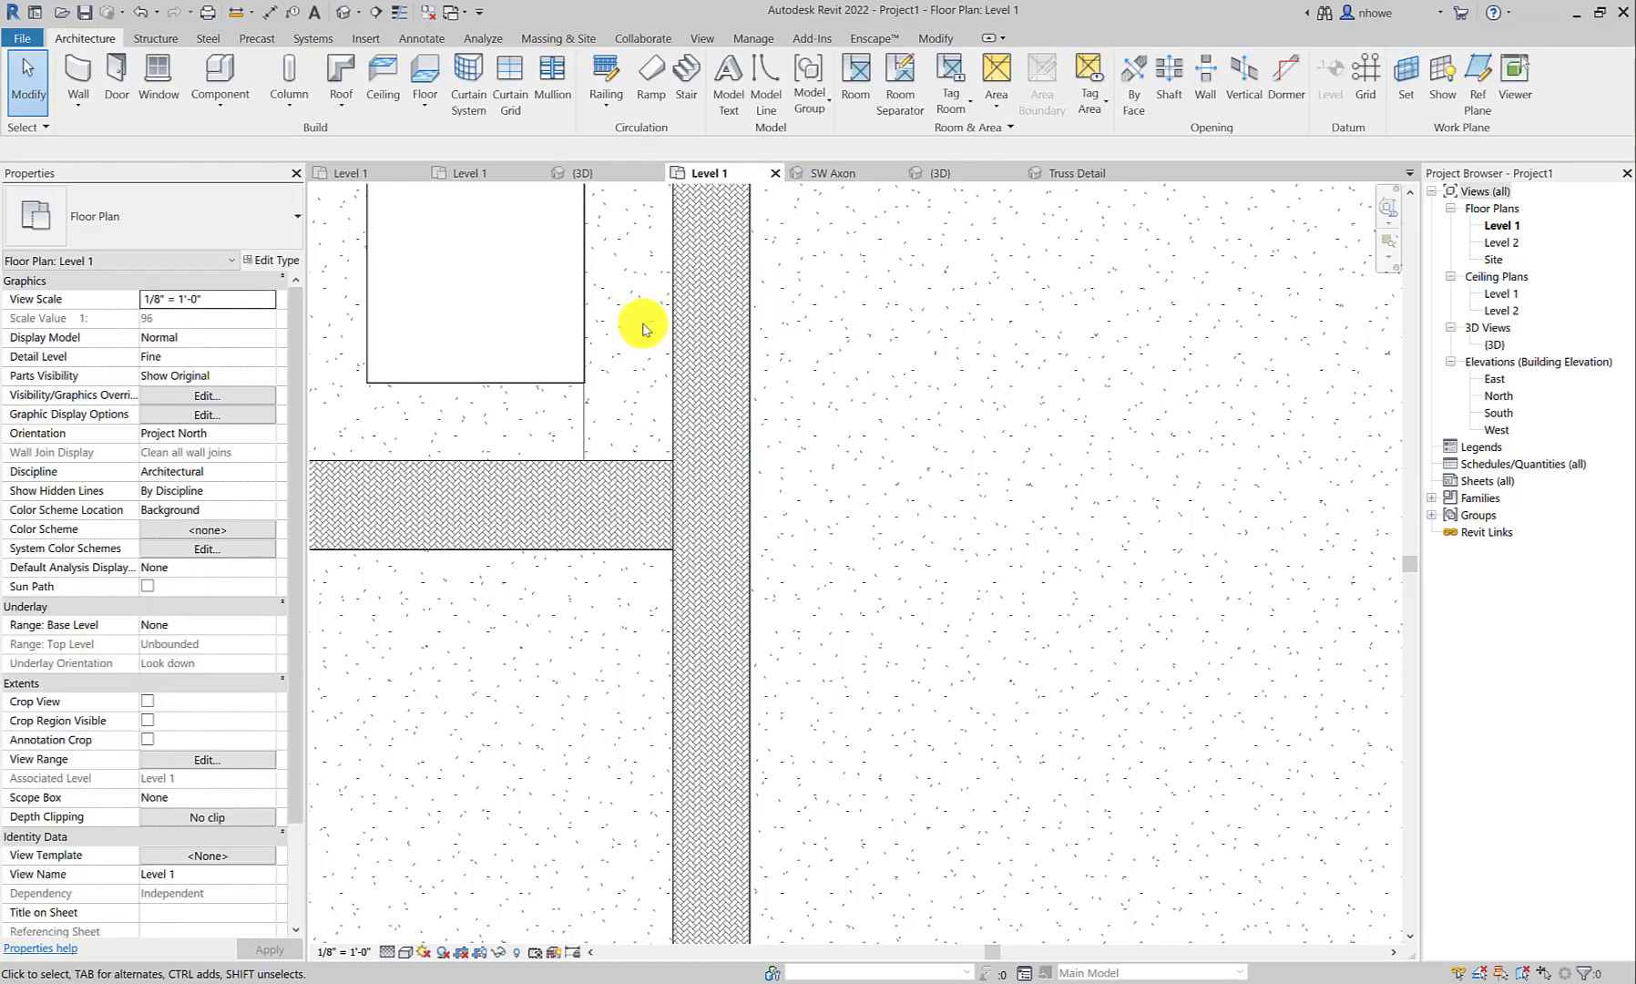
pyautogui.click(766, 80)
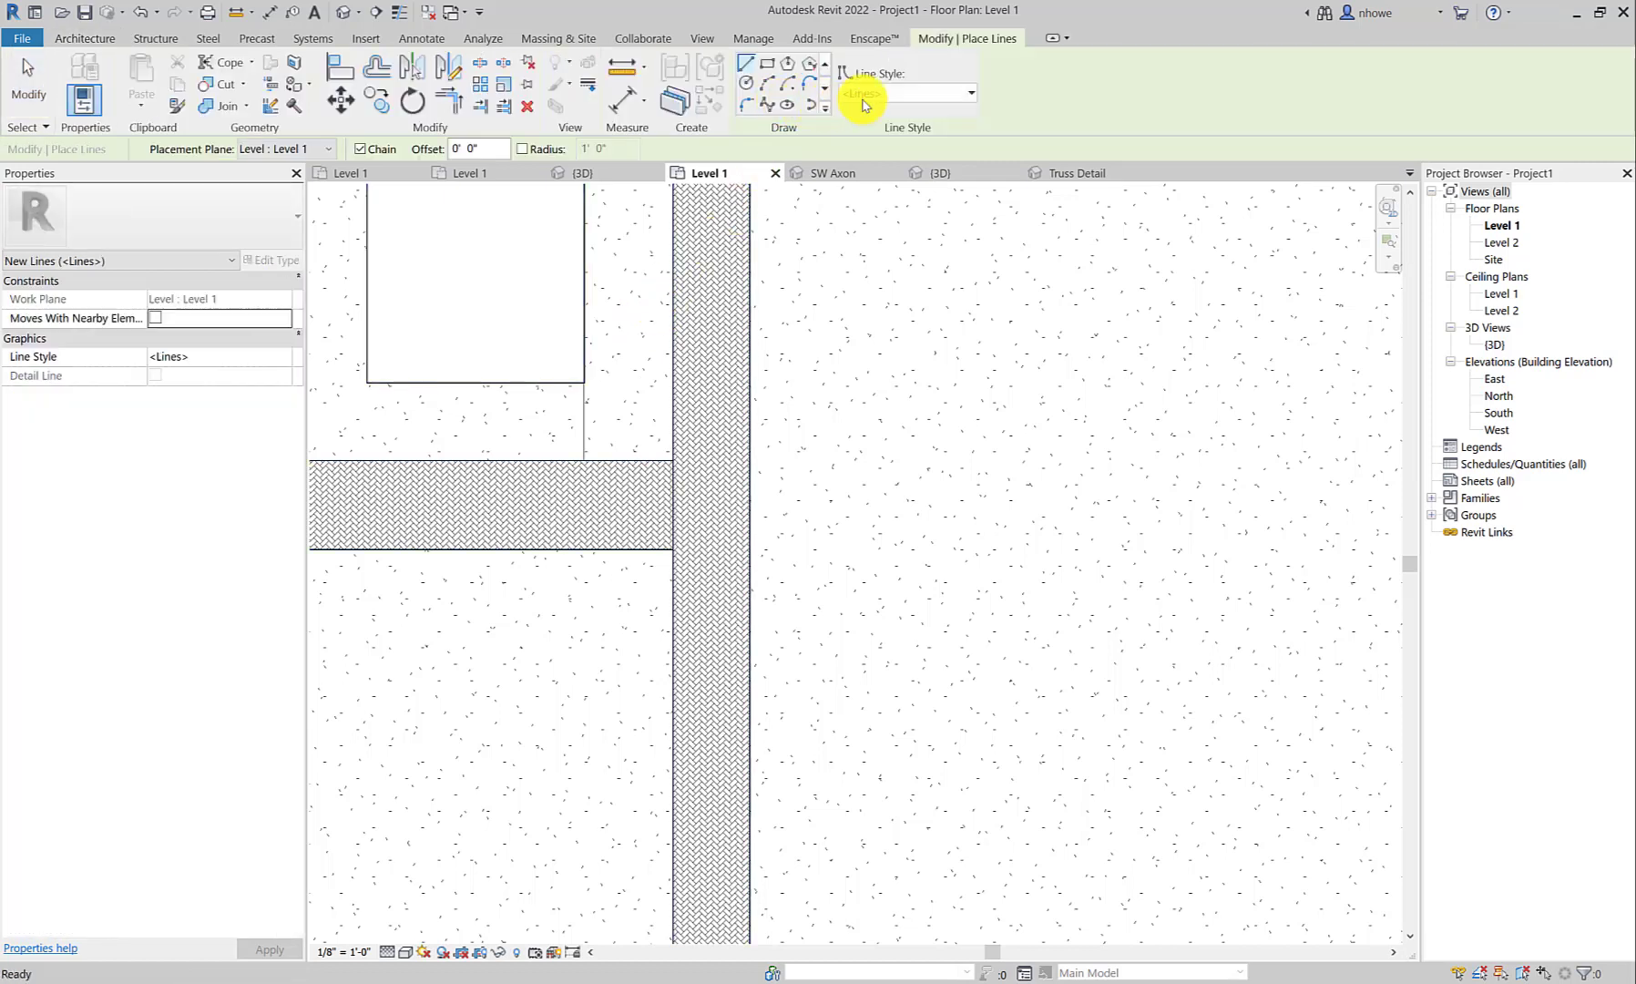
pyautogui.click(880, 95)
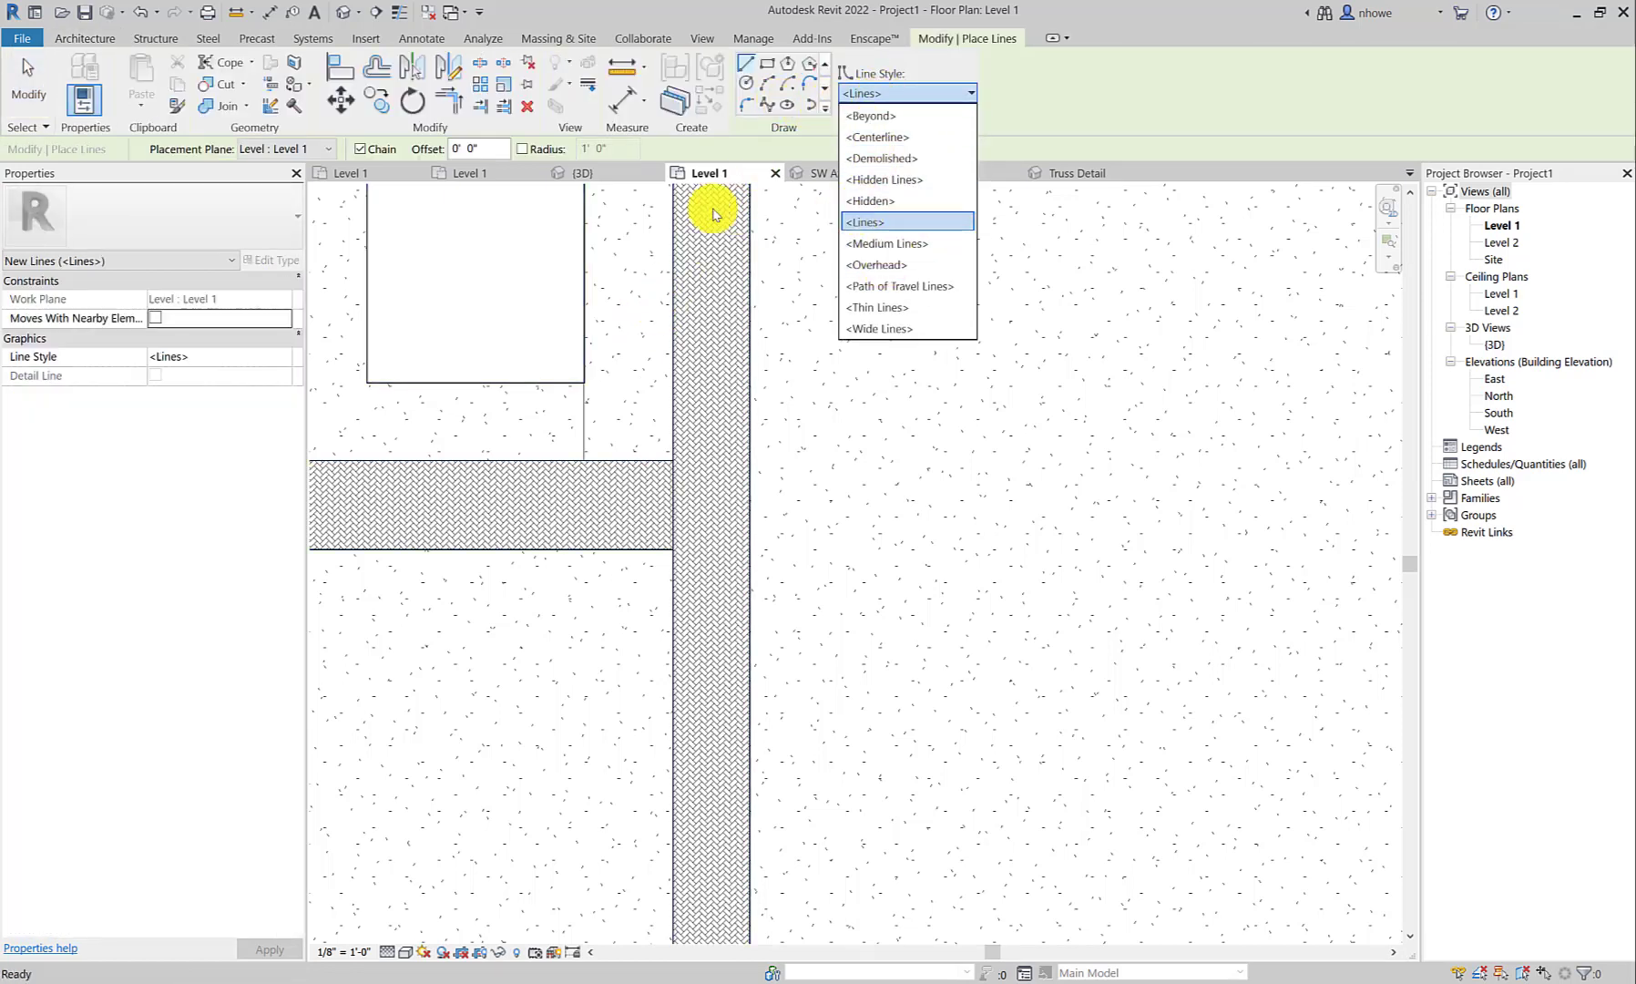
pyautogui.click(554, 250)
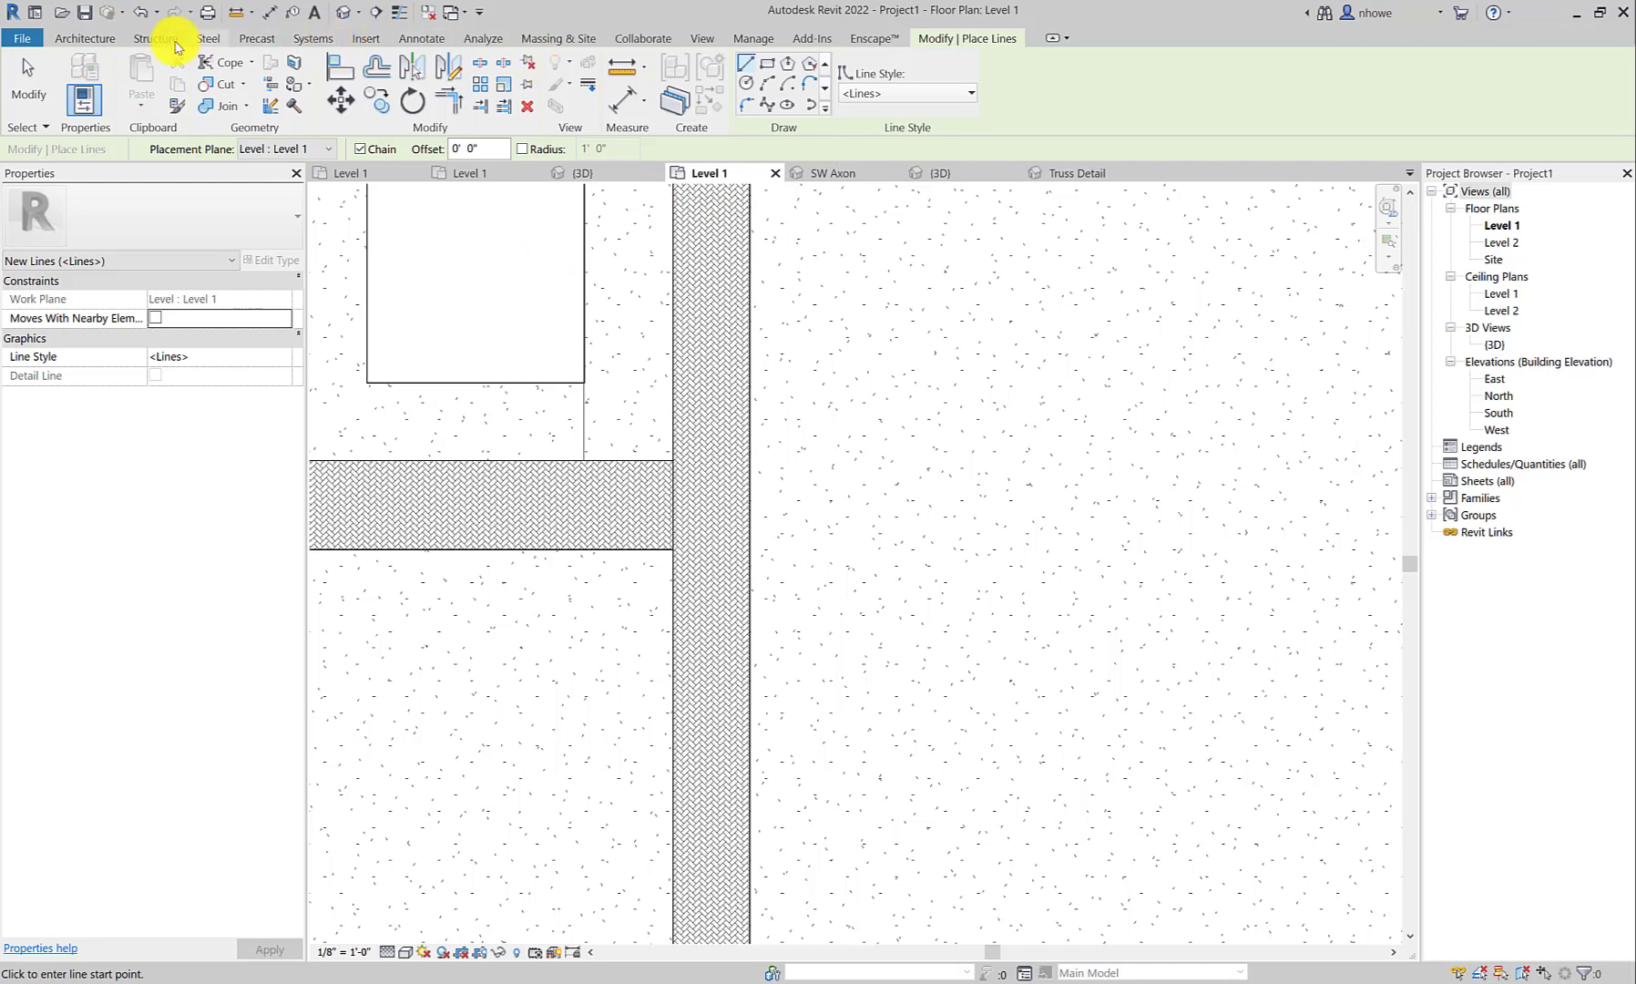
pyautogui.click(56, 42)
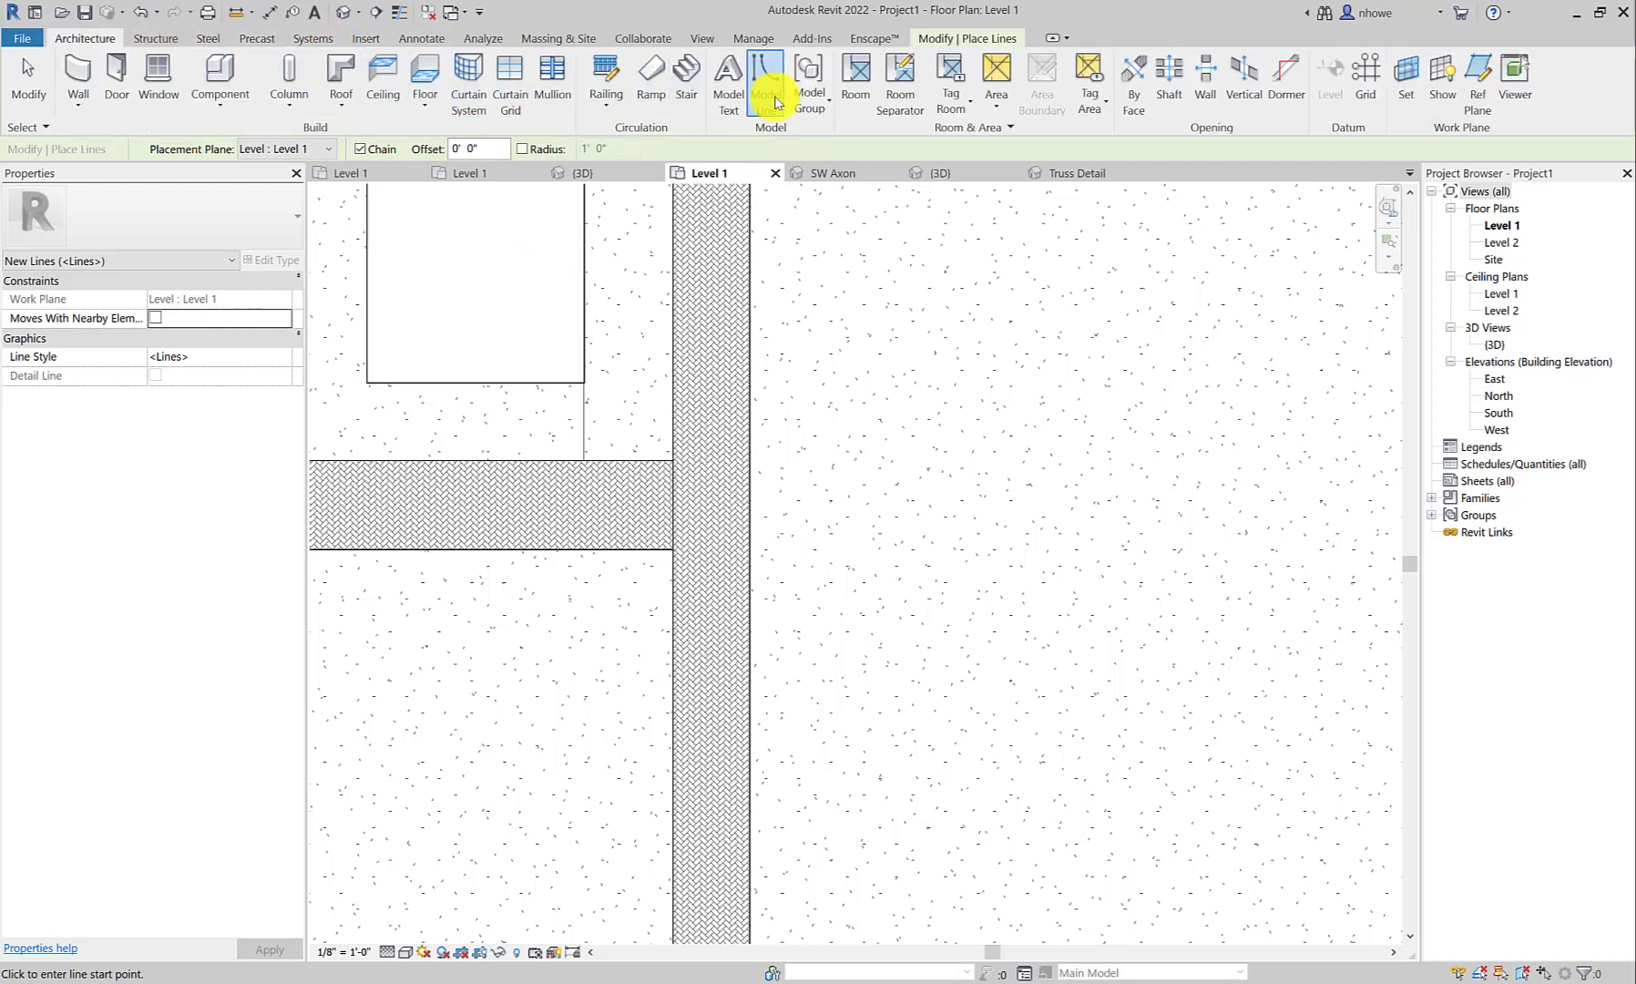
pyautogui.click(766, 103)
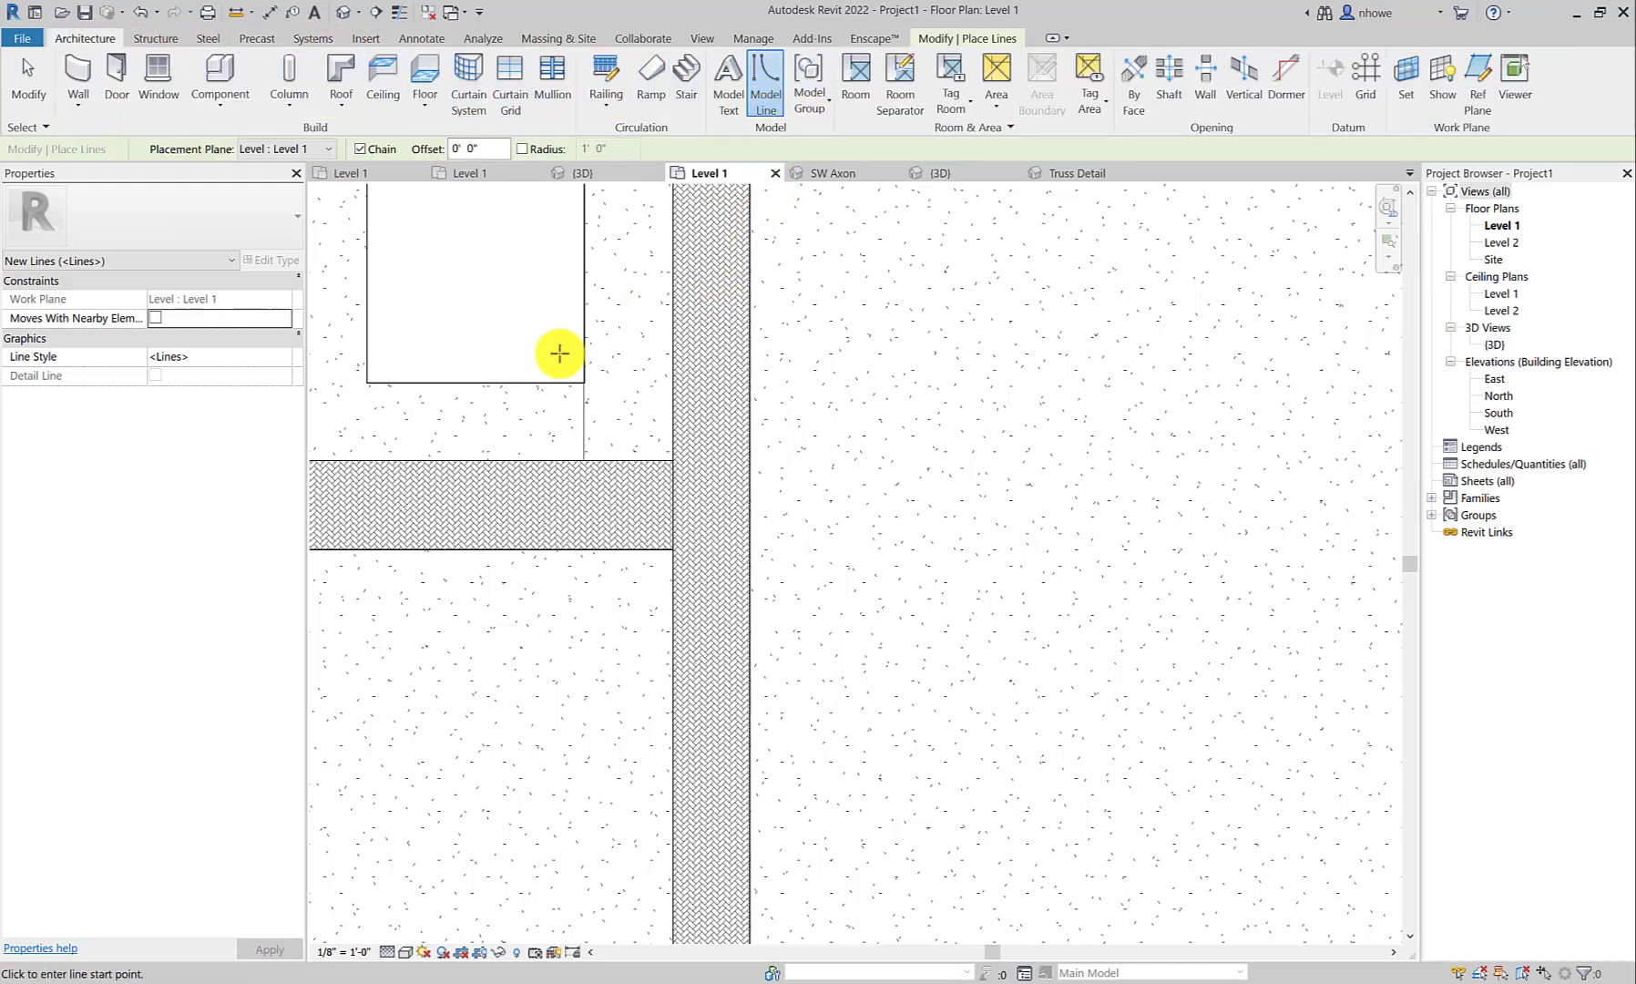
pyautogui.press('Escape')
pyautogui.press('Escape')
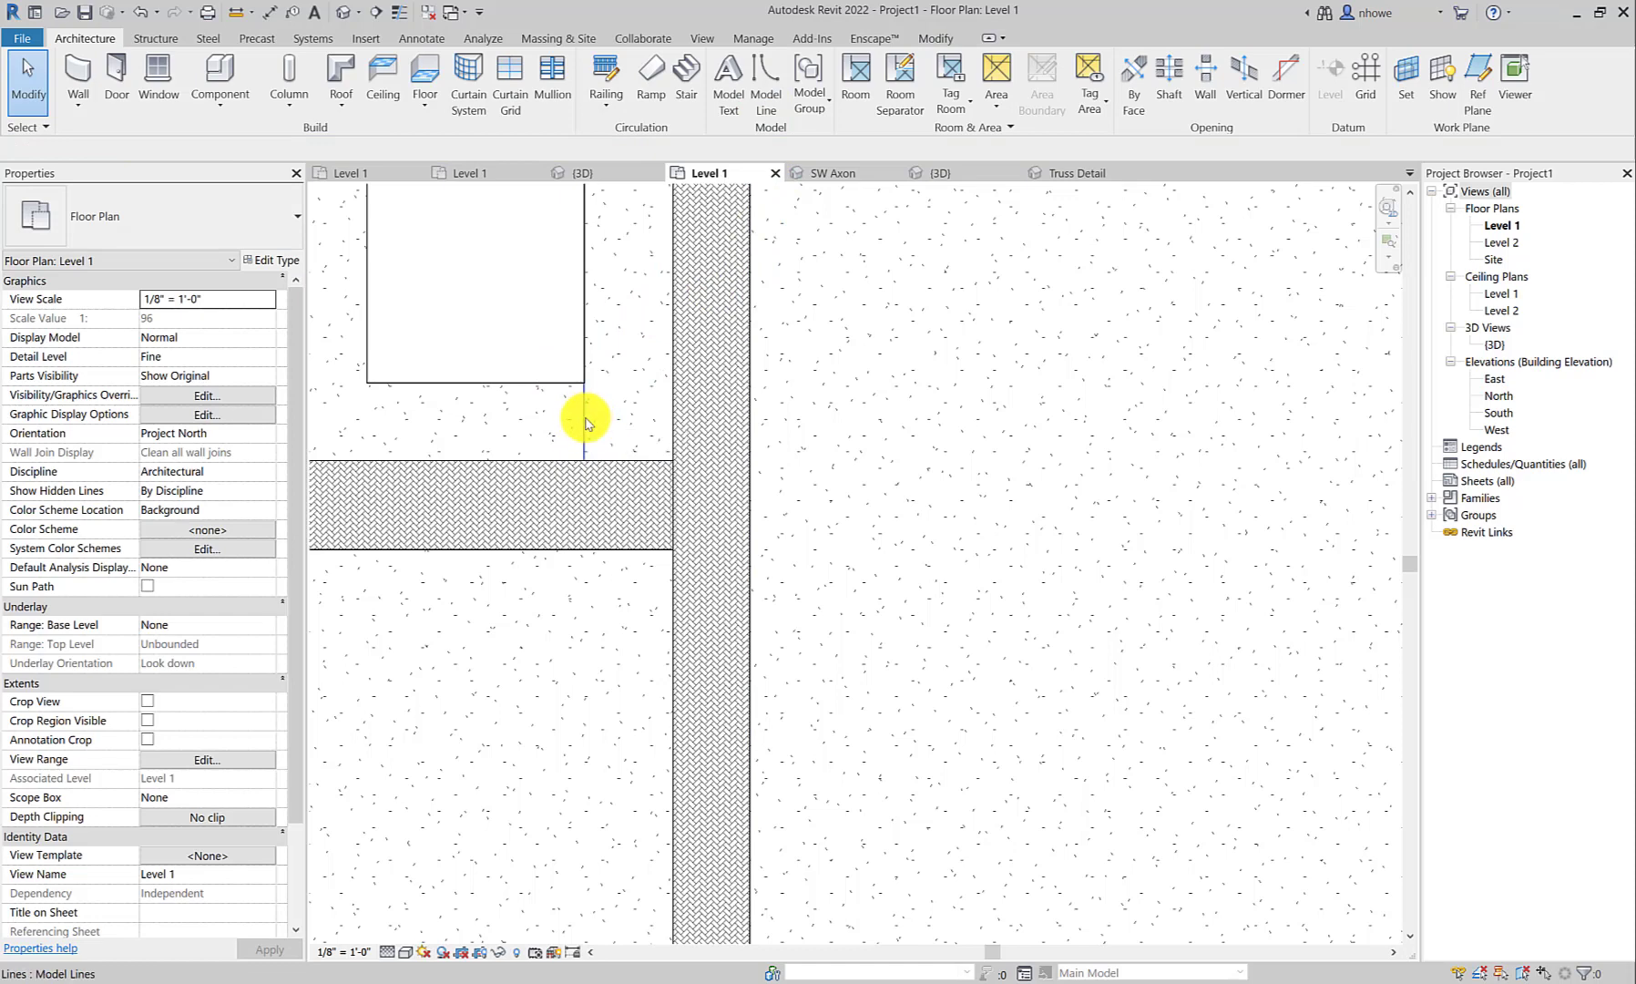
# Draw a horizontal <Thin Lines> model line about 3'-6" long from the upper rectangle's lower right corner to the vertical brick band.
pyautogui.click(586, 424)
pyautogui.press('Escape')
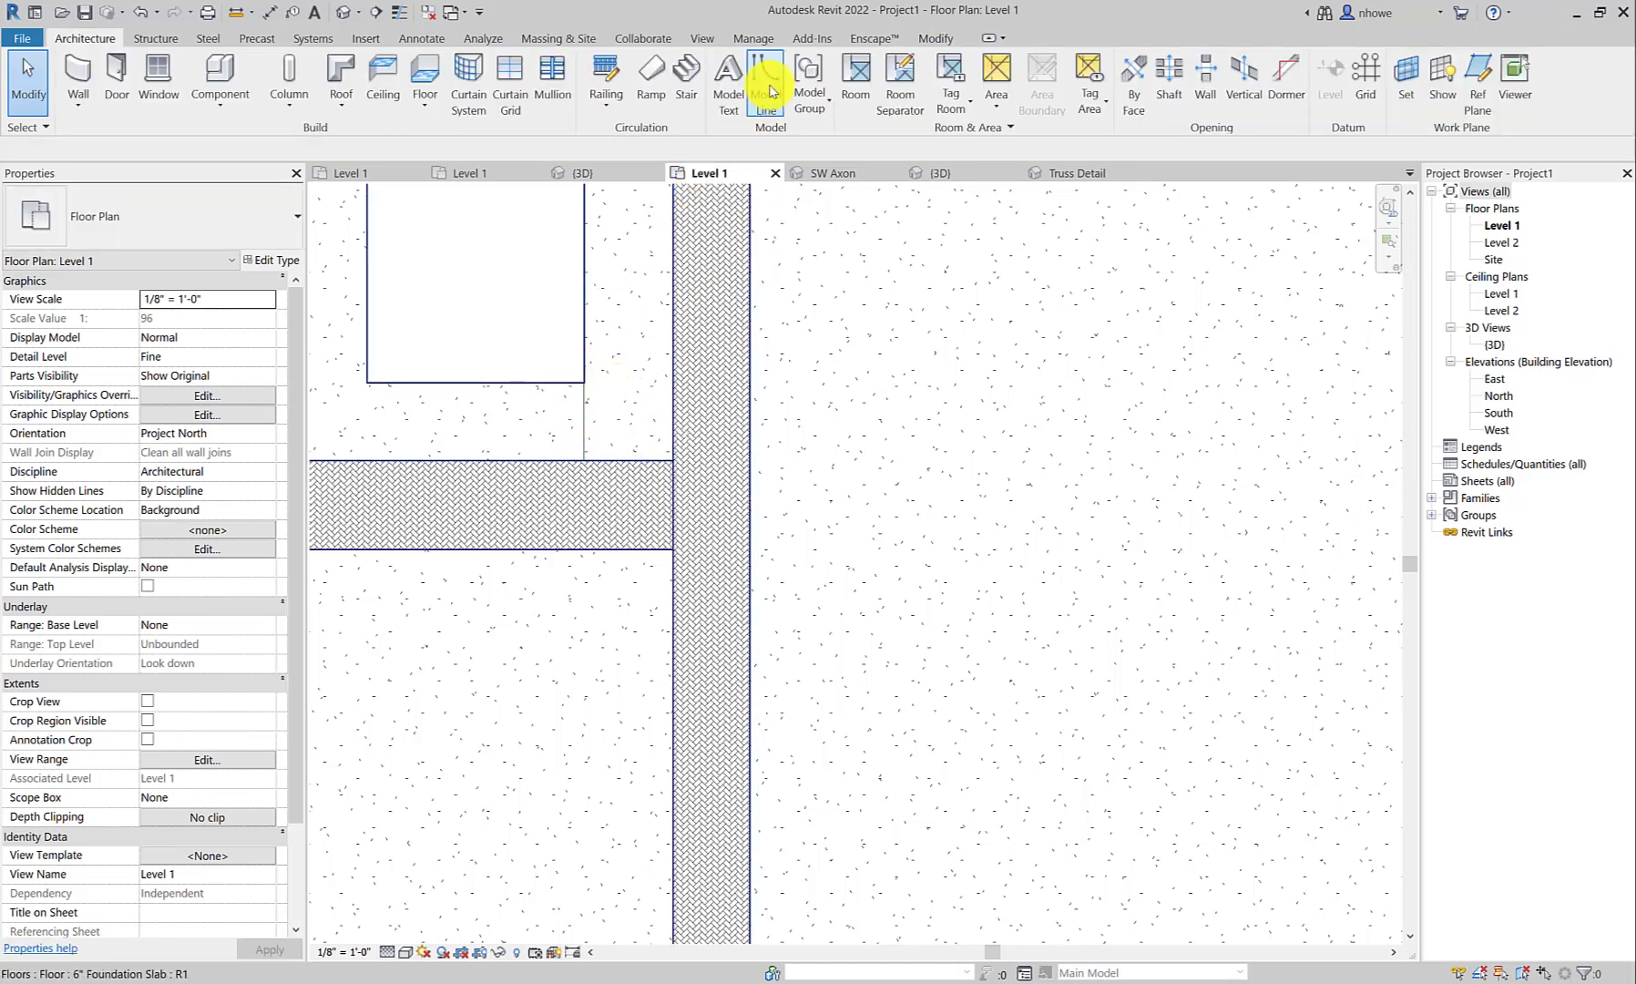
pyautogui.click(768, 91)
pyautogui.click(906, 93)
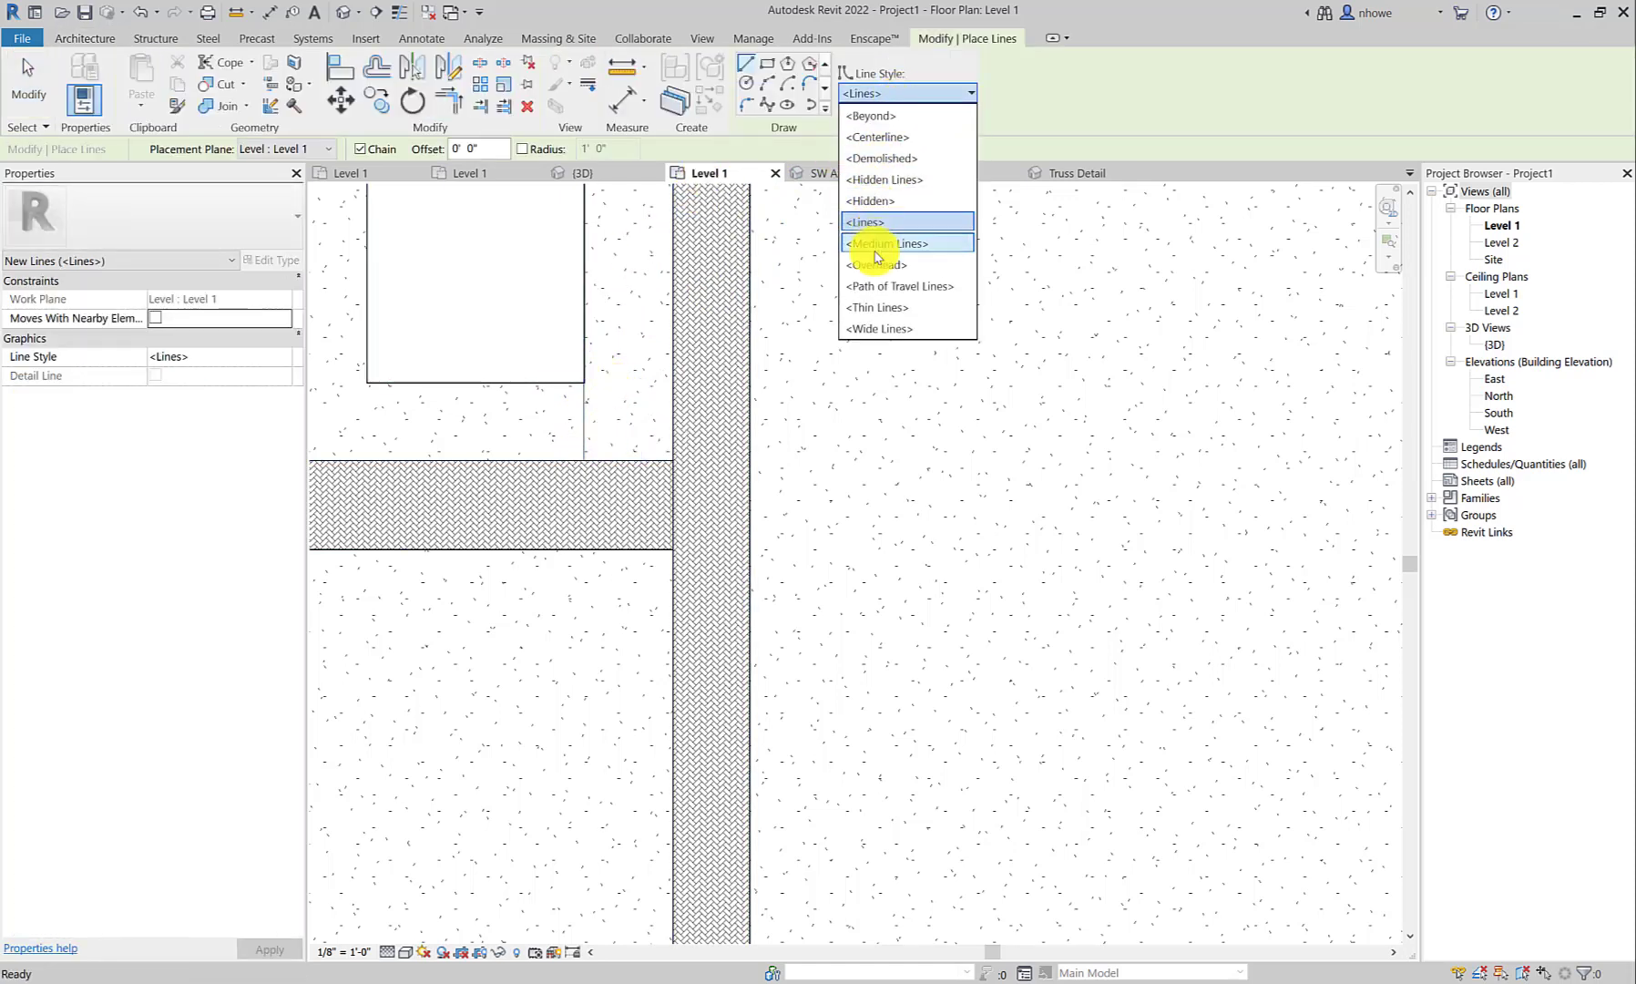
pyautogui.click(872, 307)
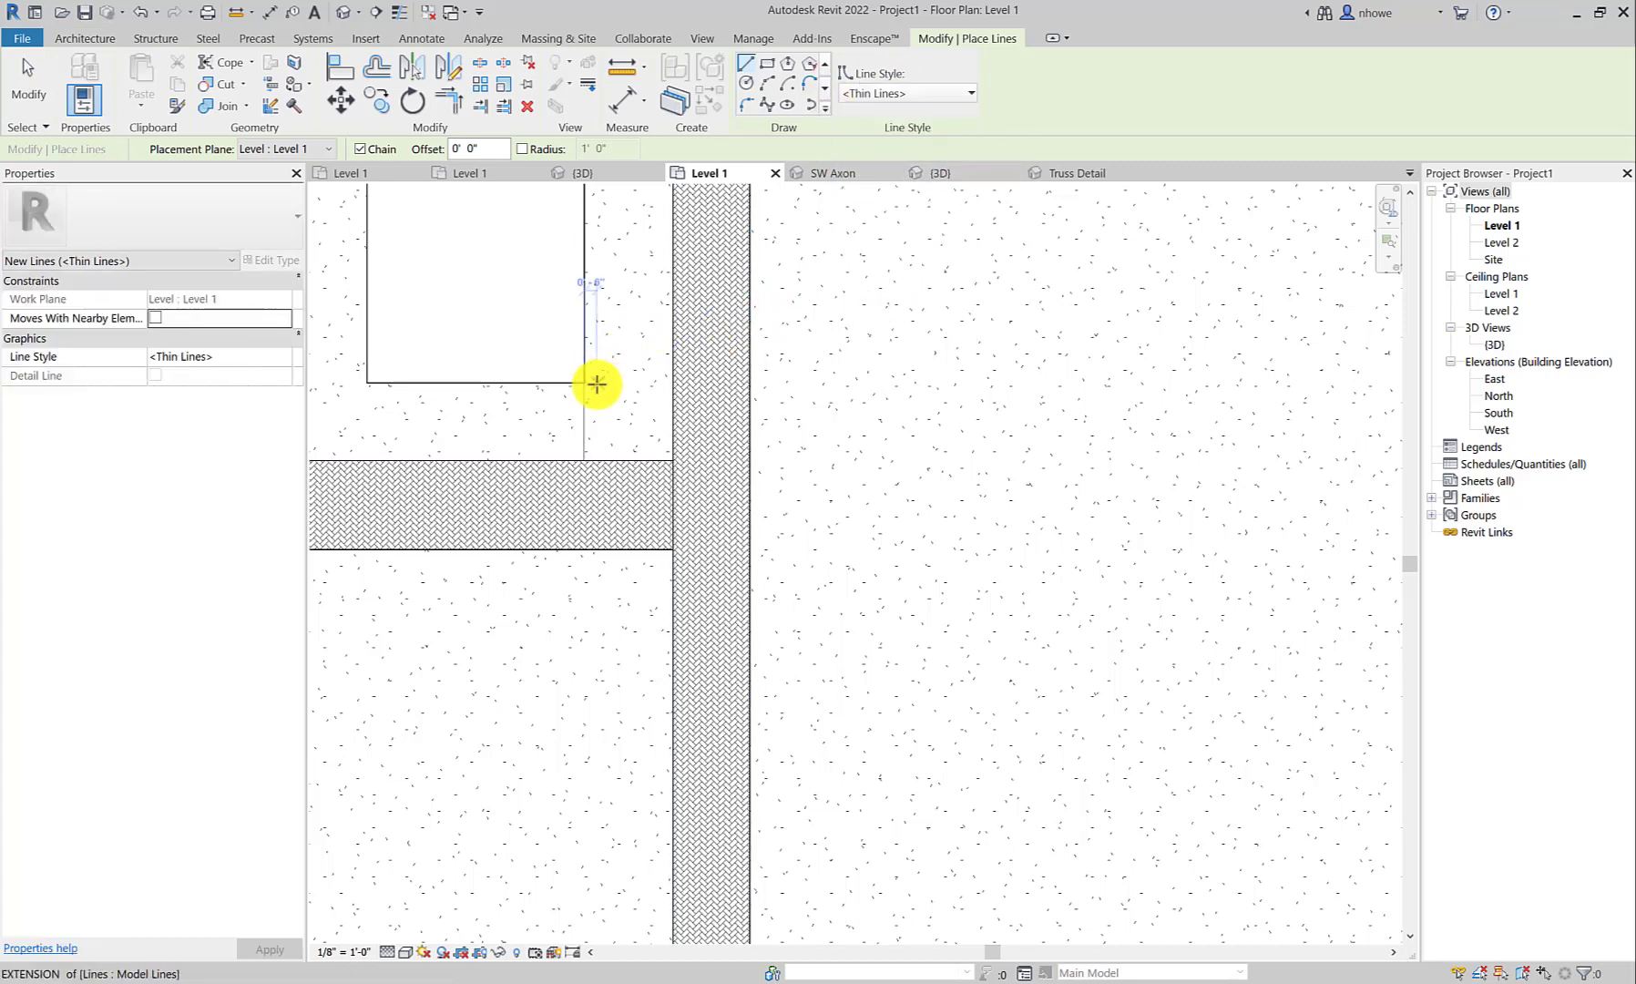
pyautogui.click(674, 383)
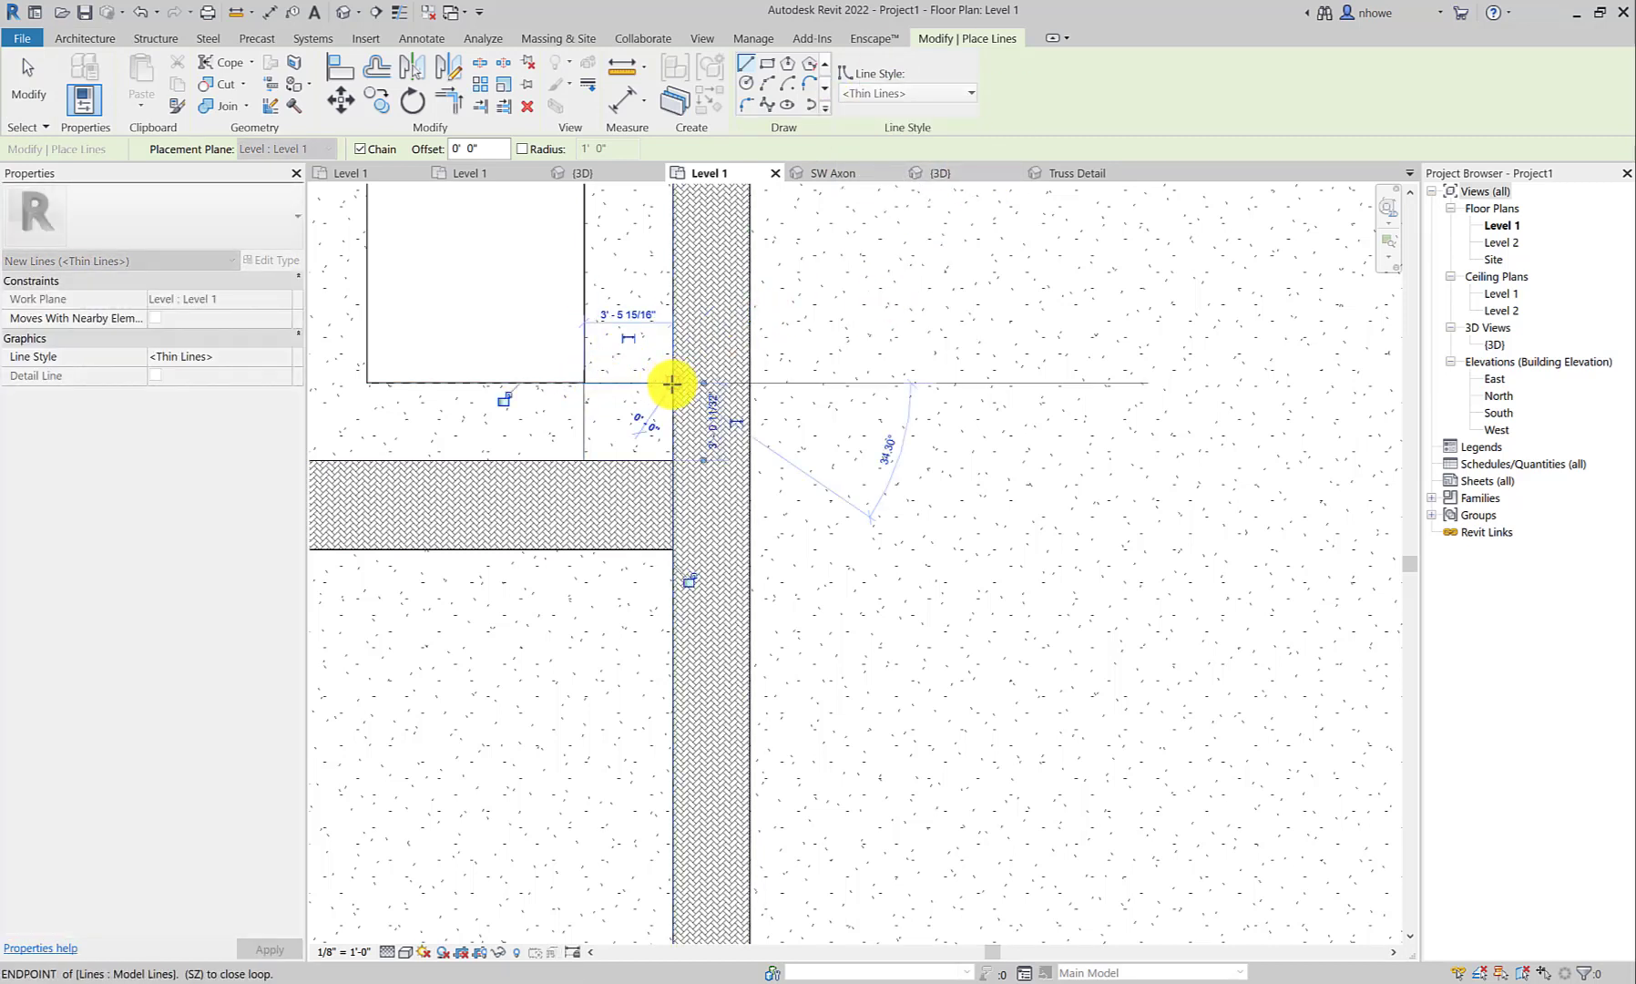
# Draw a vertical thin model line from the upper rectangle's lower left corner down to the brick cross strip.
pyautogui.click(367, 382)
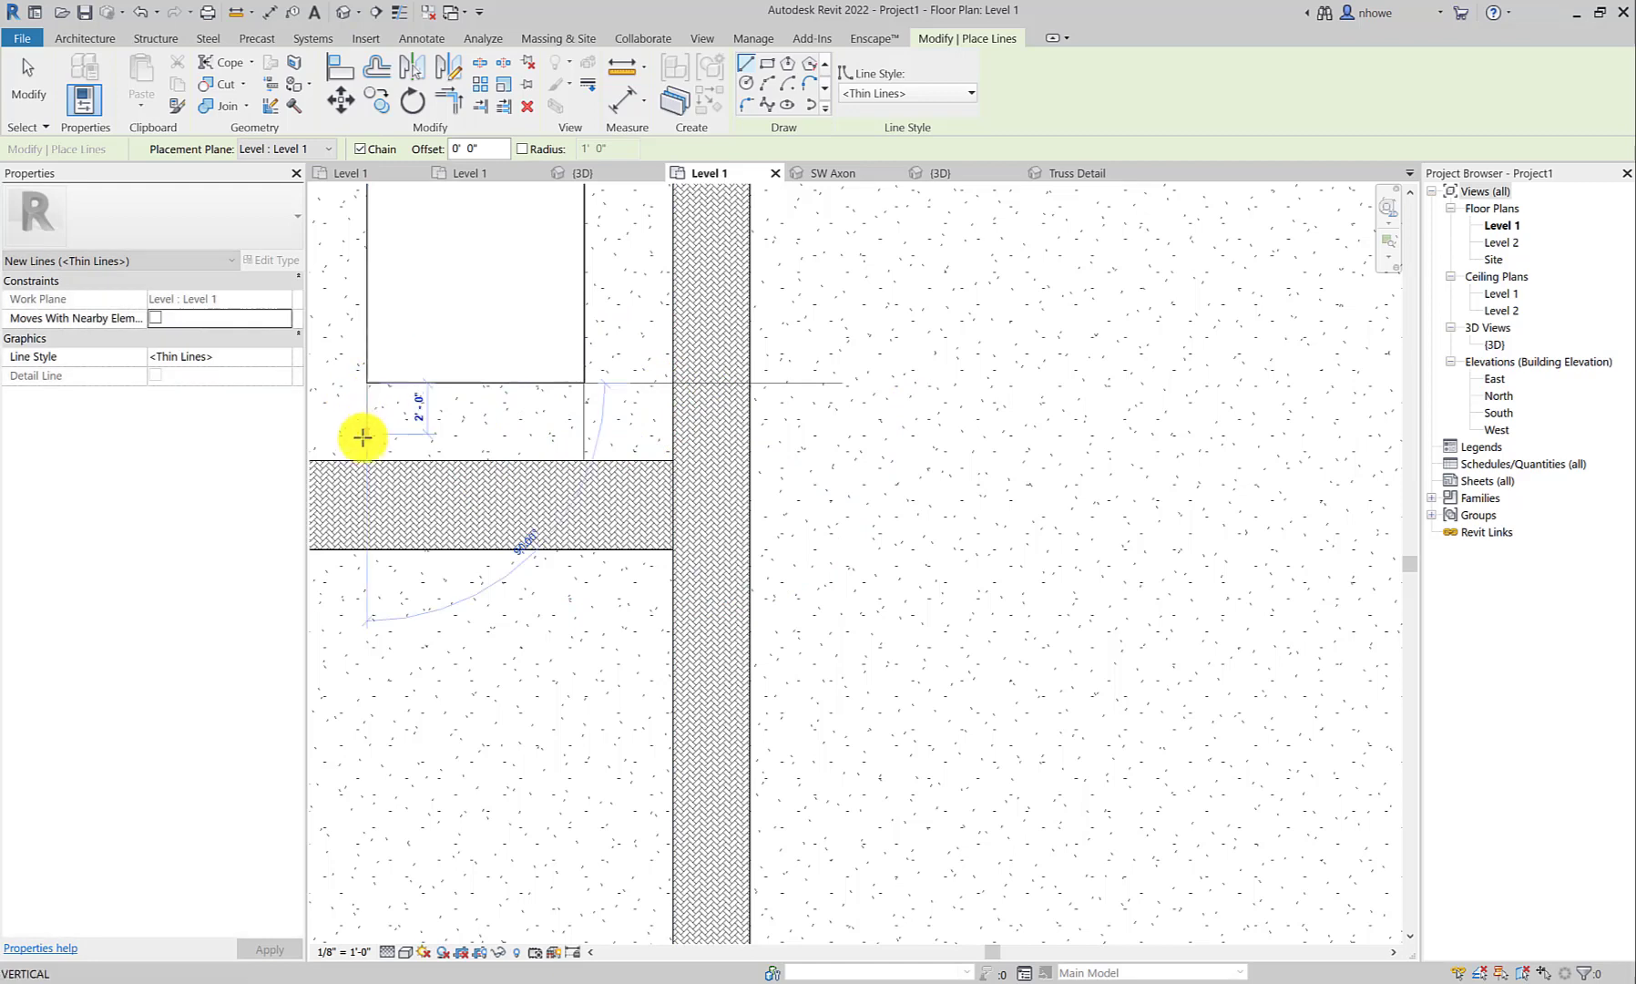
pyautogui.click(366, 458)
pyautogui.press('Escape')
pyautogui.press('Escape')
# Draw a horizontal thin model line about 5'-1" long from the upper rectangle's lower left corner to the slab's left edge.
pyautogui.moveTo(486, 411); pyautogui.dragTo(694, 441, button='middle')
pyautogui.scroll(-1, 694, 442)
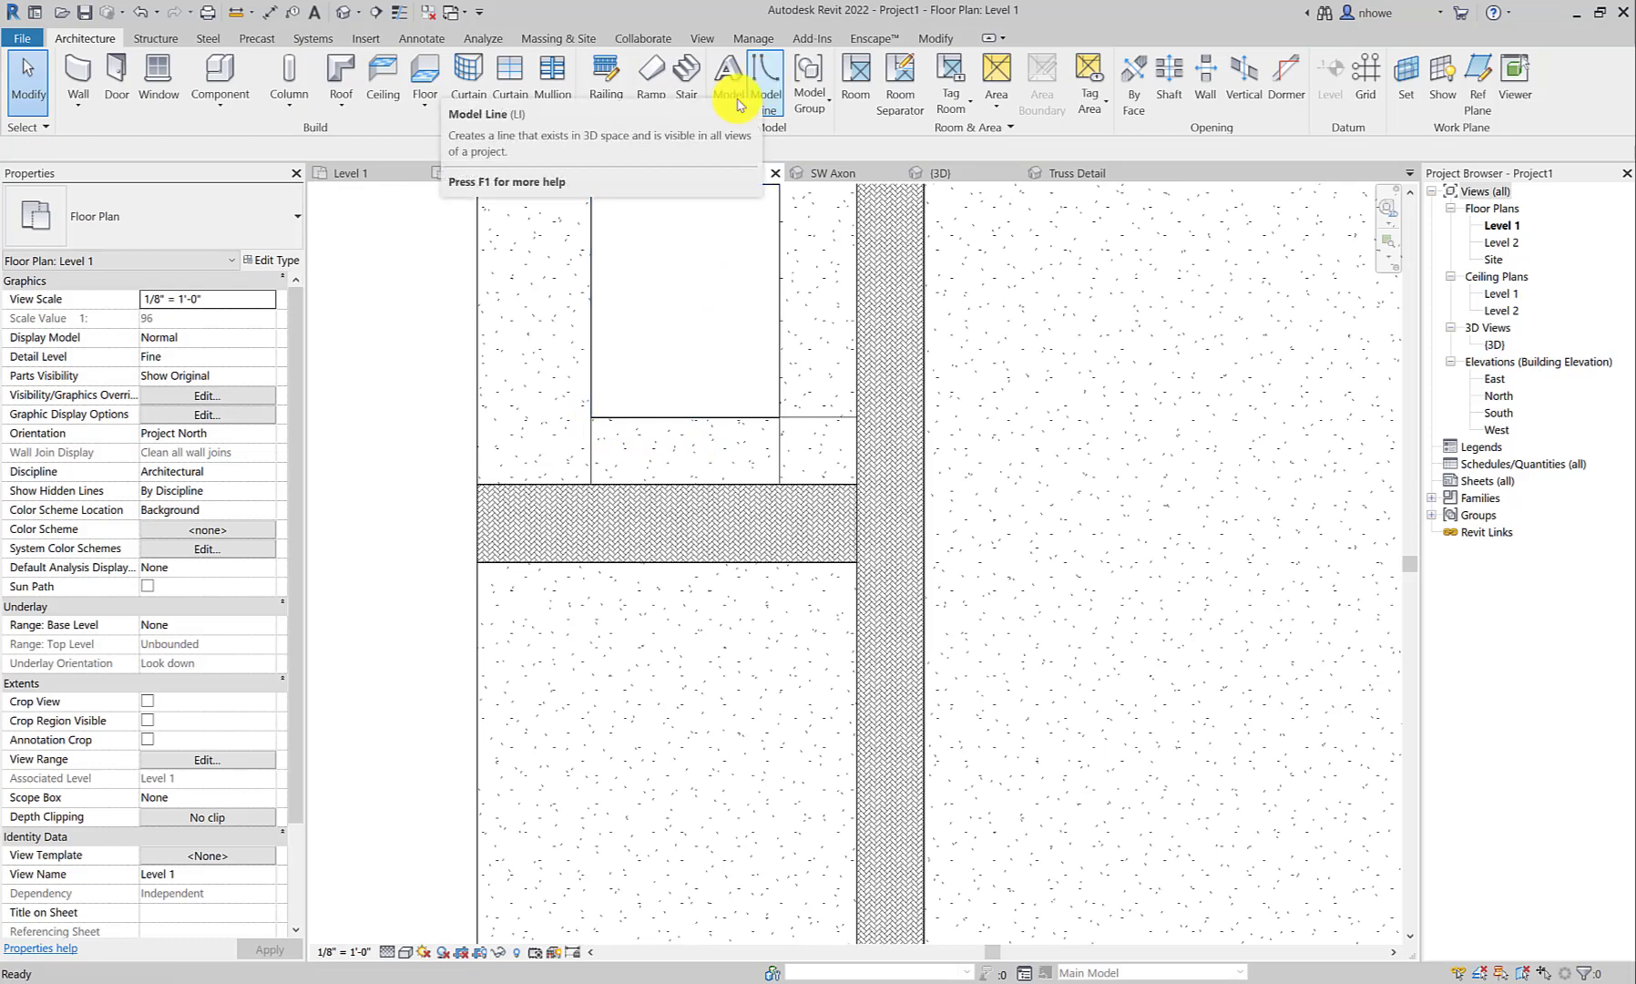
pyautogui.press('l')
pyautogui.press('i')
pyautogui.click(590, 416)
pyautogui.click(478, 417)
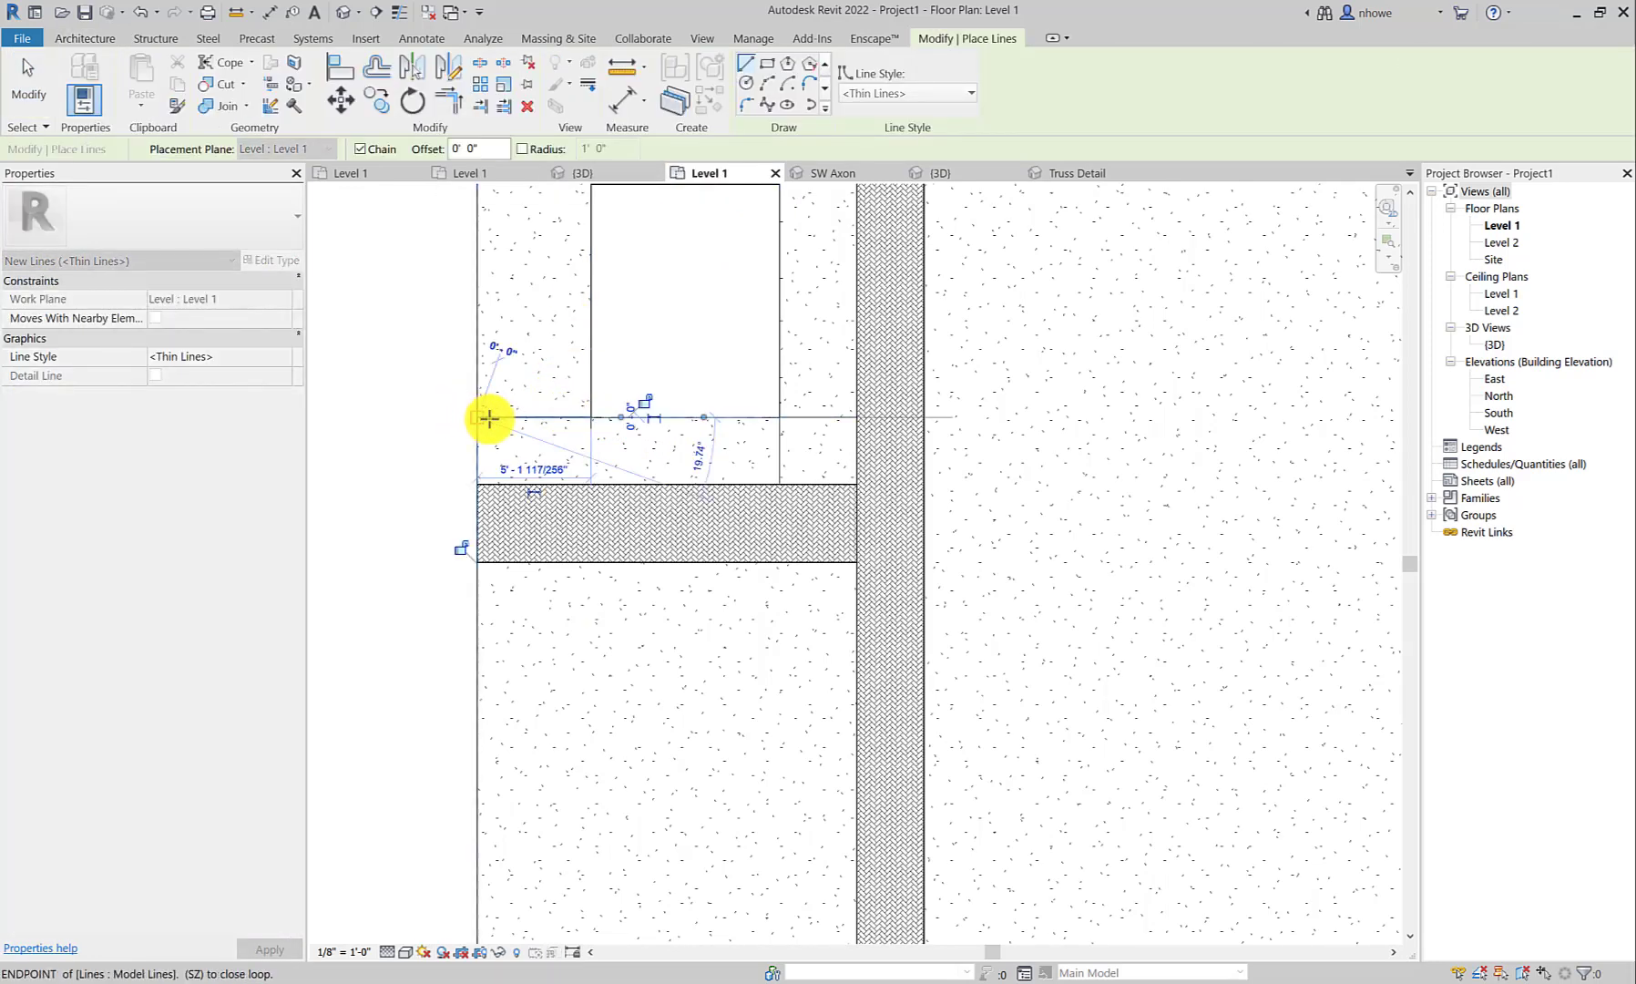
pyautogui.scroll(-3, 489, 418)
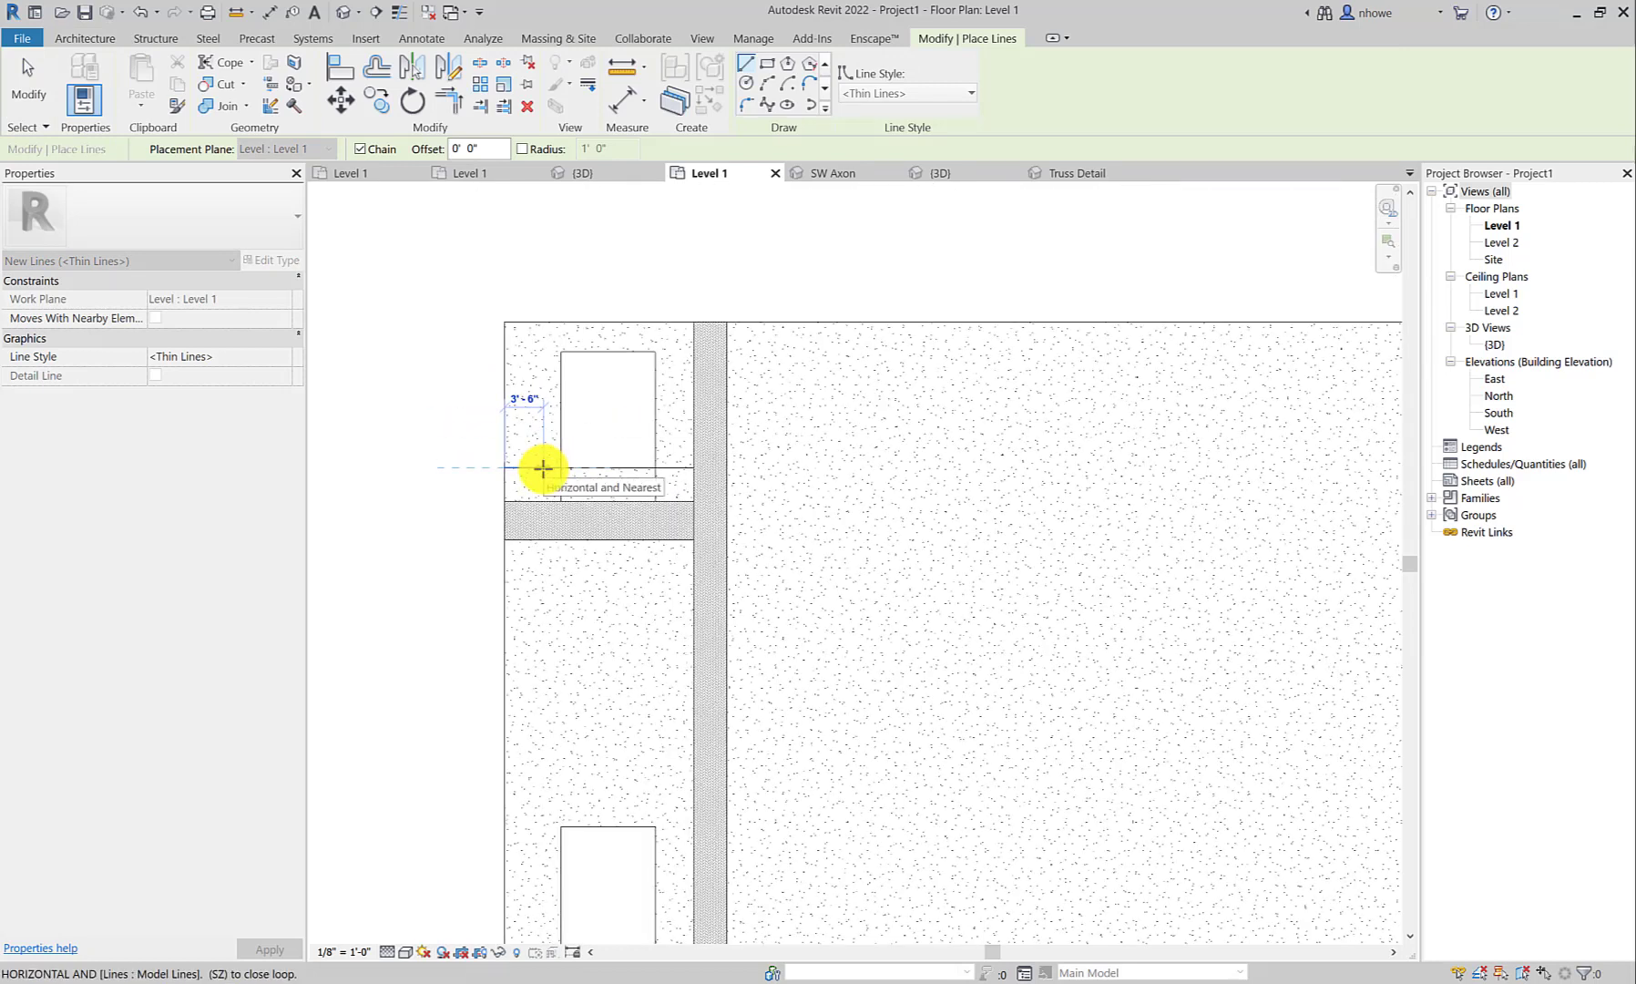
pyautogui.press('Escape')
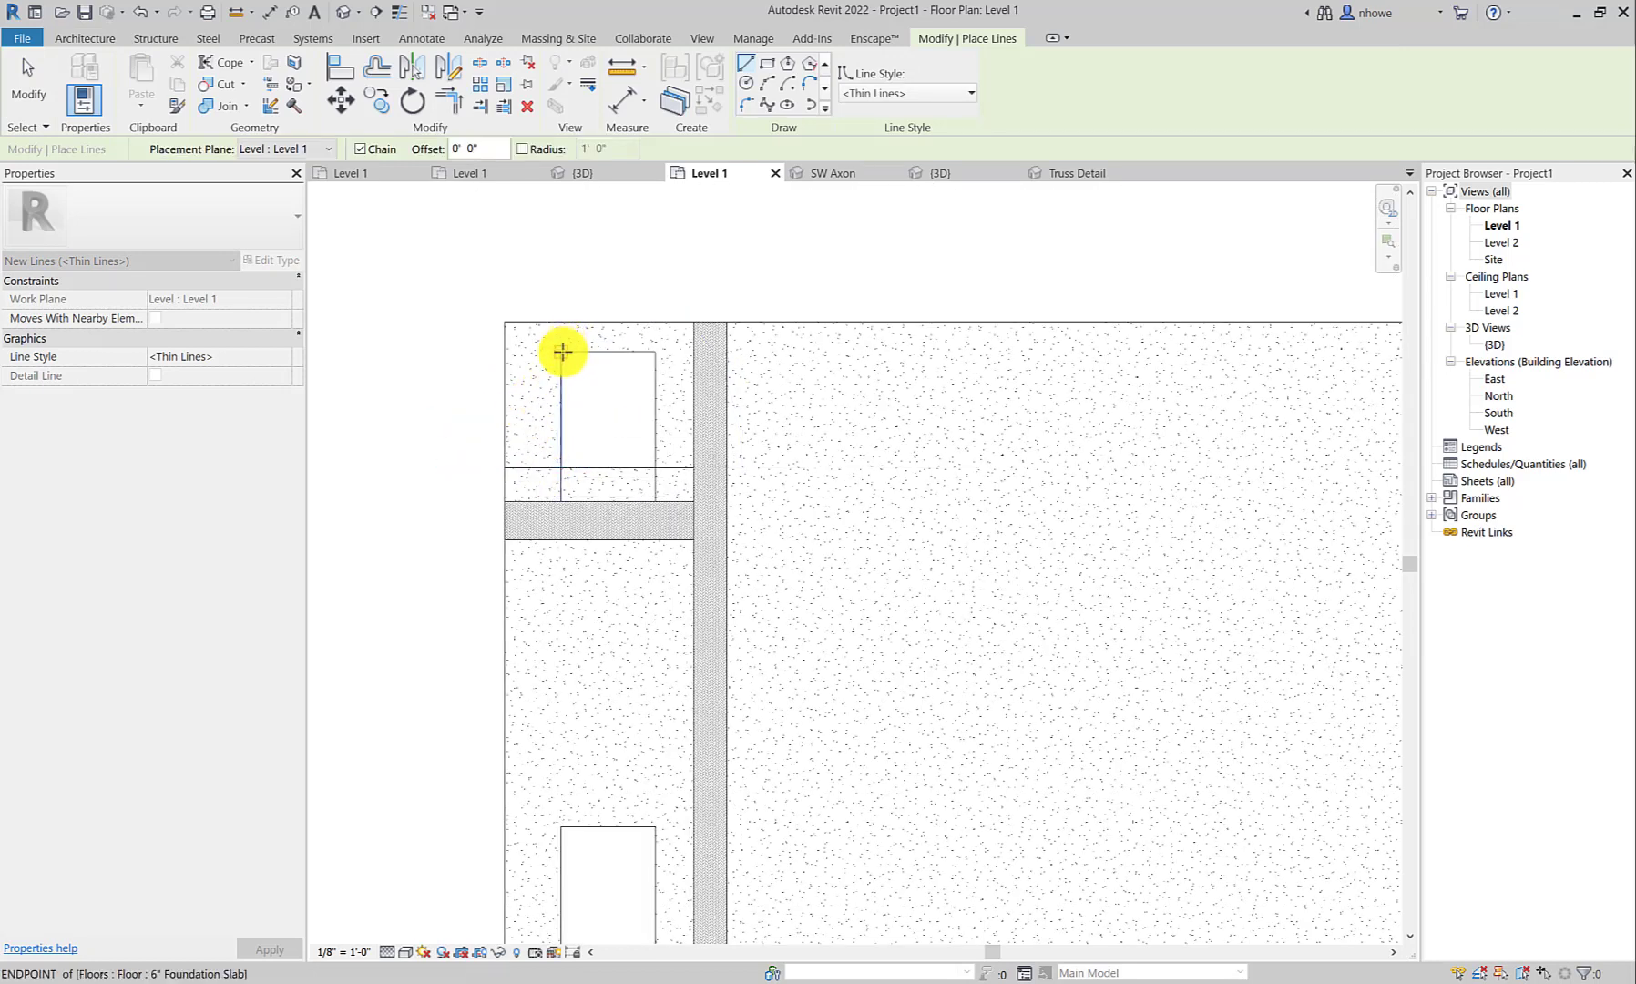
# Draw thin model lines from the upper rectangle's upper left corner to the slab's left edge and to its upper edge.
pyautogui.click(561, 351)
pyautogui.click(503, 352)
pyautogui.press('Escape')
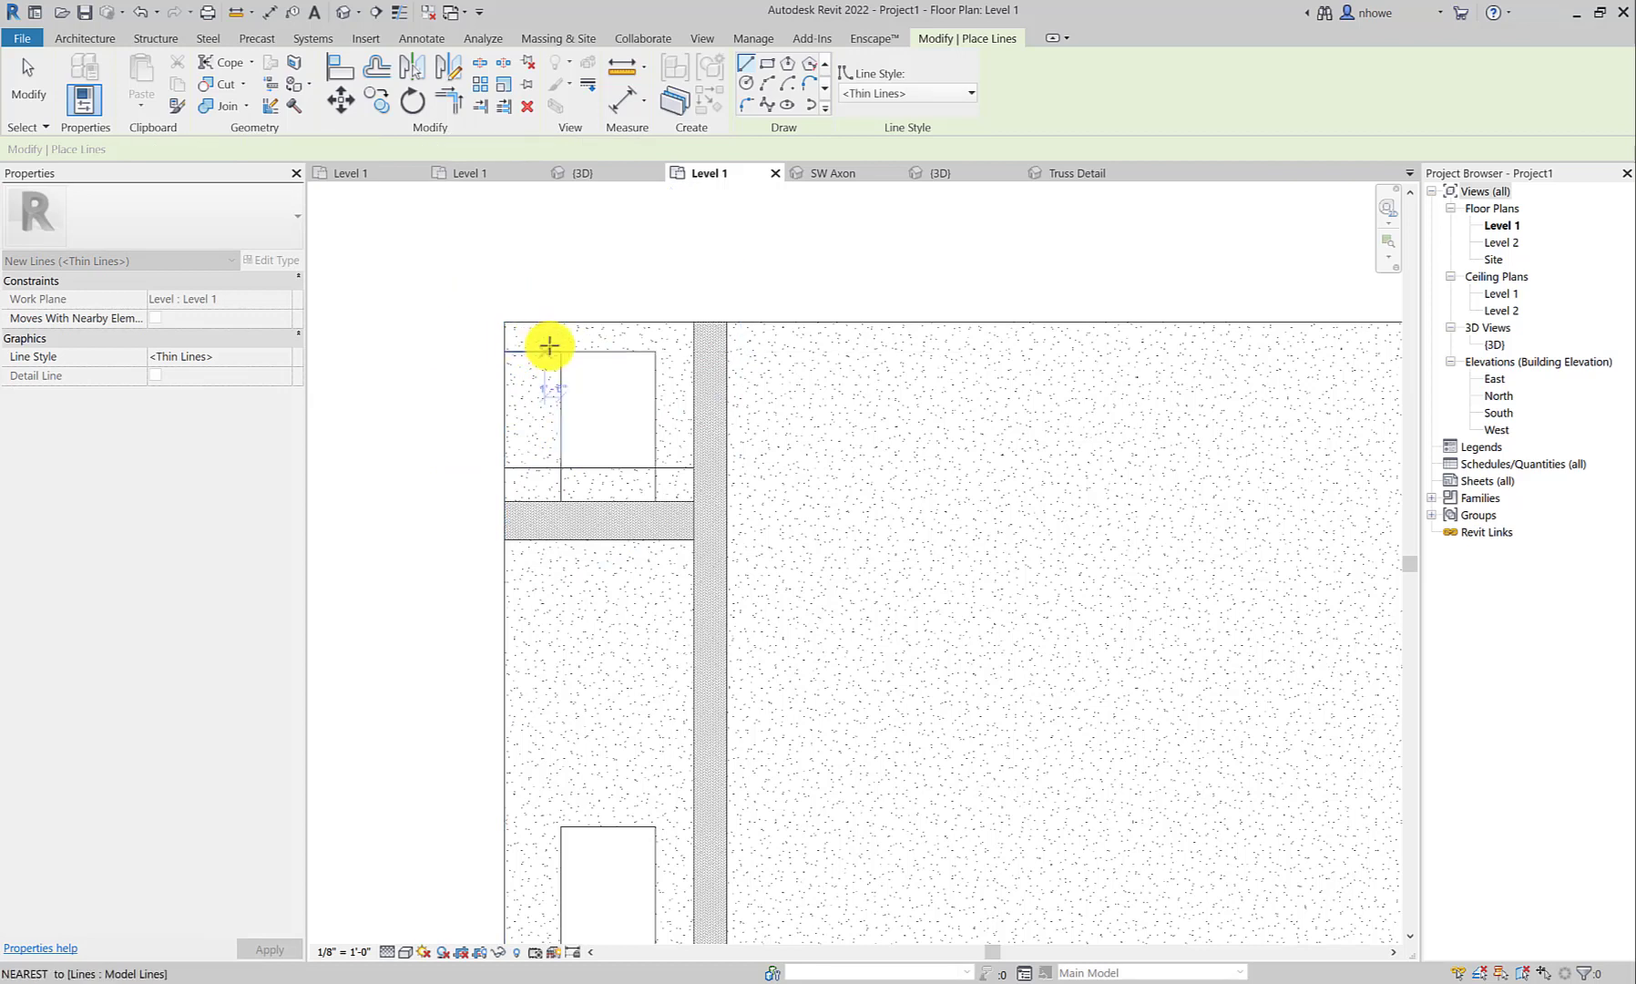
pyautogui.click(559, 349)
pyautogui.click(561, 323)
pyautogui.press('Escape')
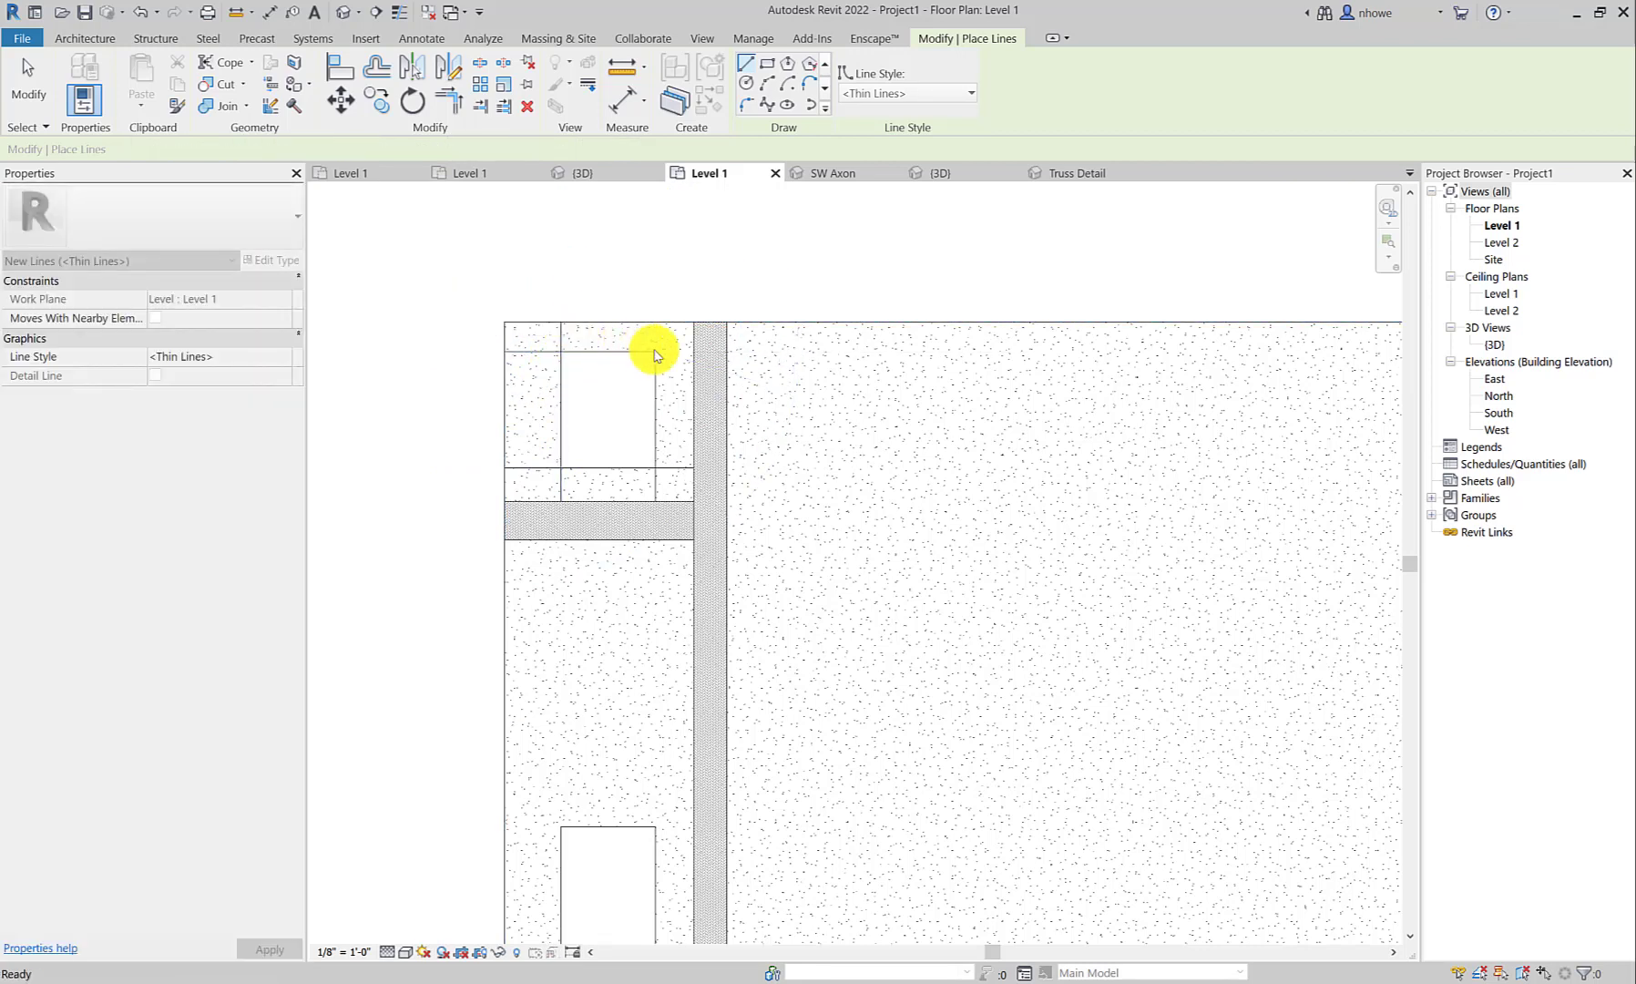
# Draw thin model lines from the upper rectangle's upper right corner to the slab's upper edge and to the vertical brick band, then end the Model Line command.
pyautogui.click(655, 352)
pyautogui.click(655, 323)
pyautogui.press('Escape')
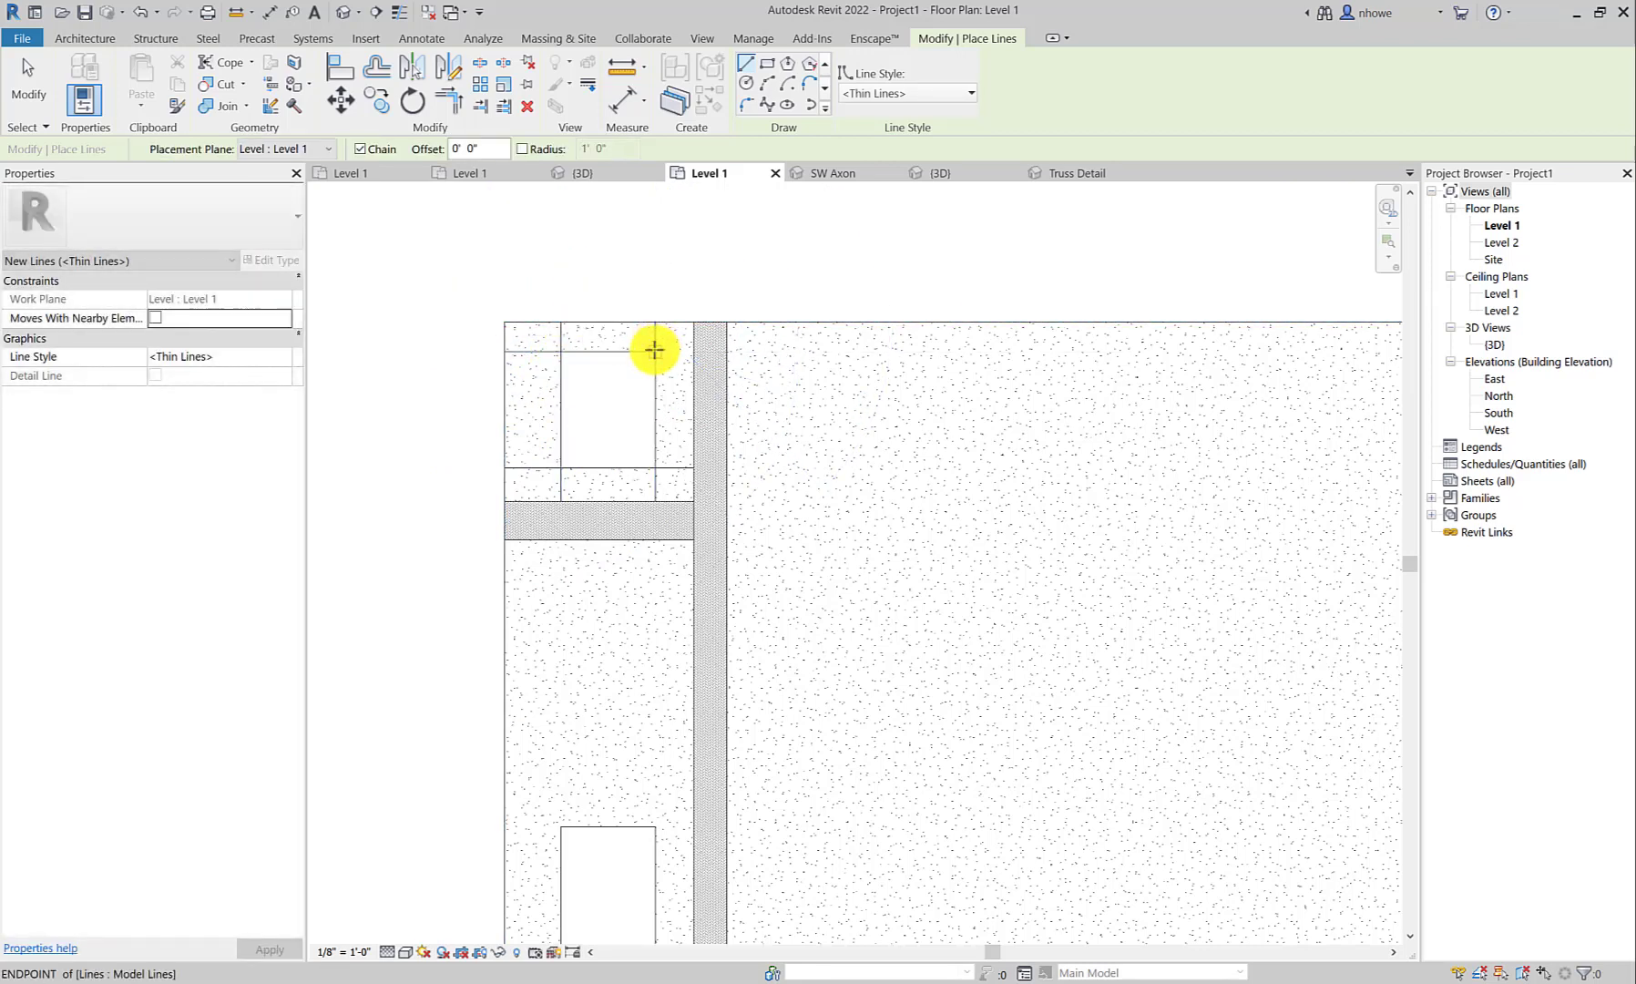
pyautogui.click(654, 352)
pyautogui.click(684, 352)
pyautogui.press('Escape')
pyautogui.scroll(5, 684, 460)
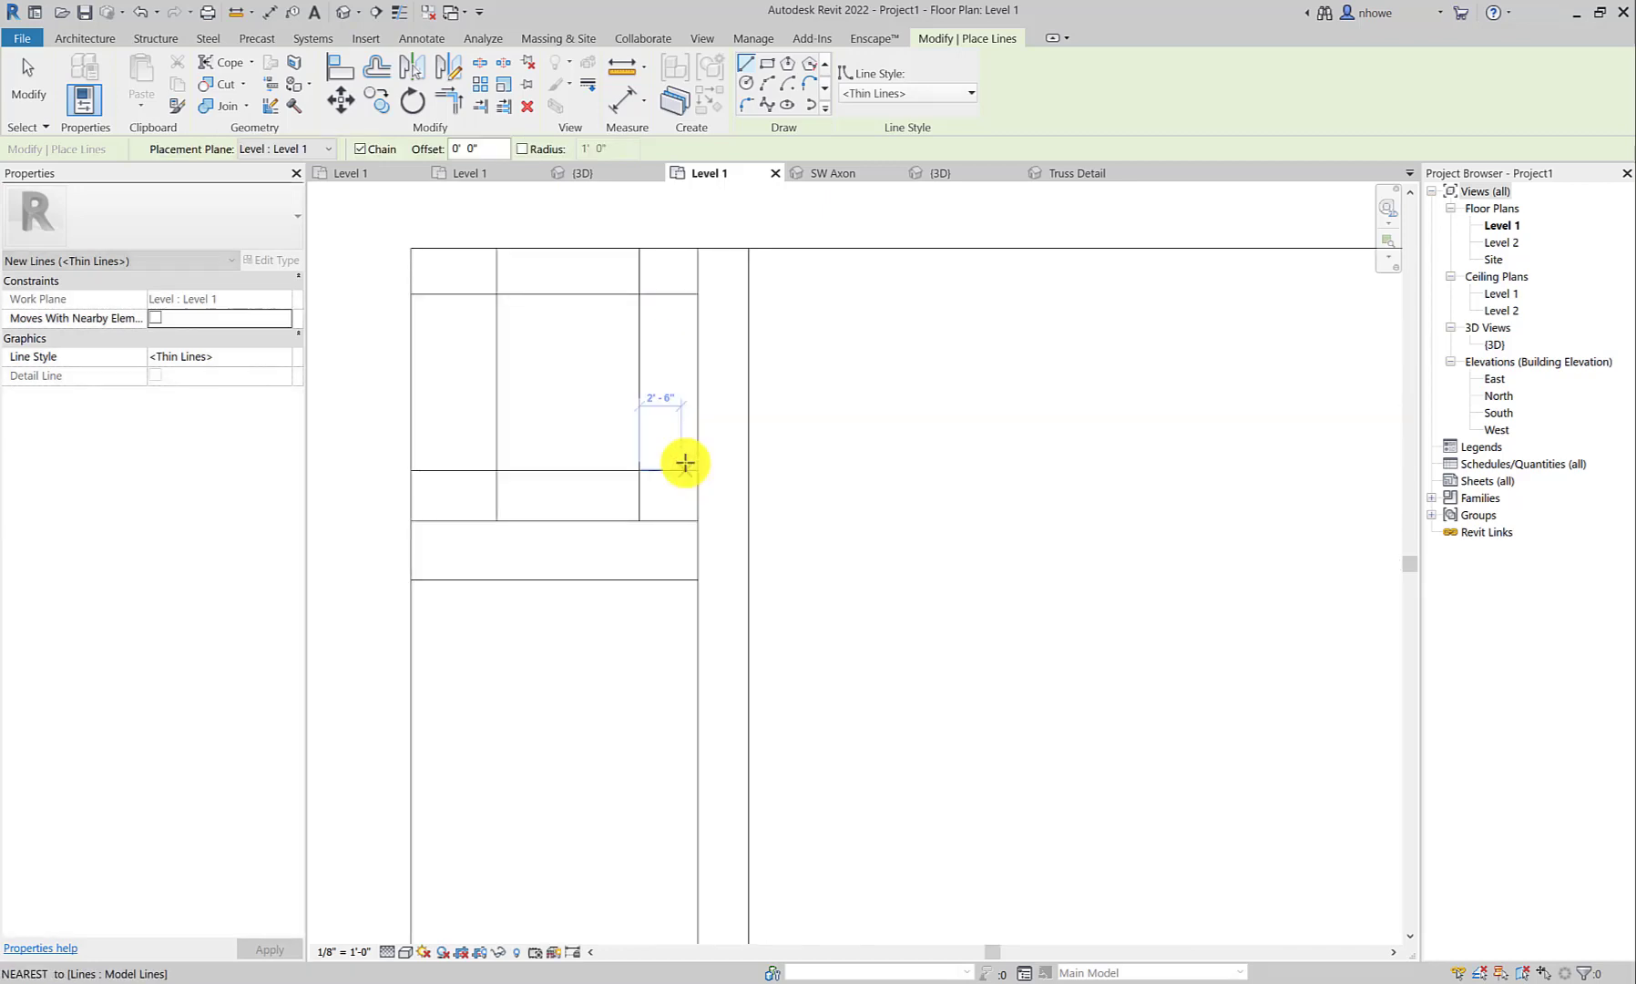
pyautogui.scroll(-5, 757, 423)
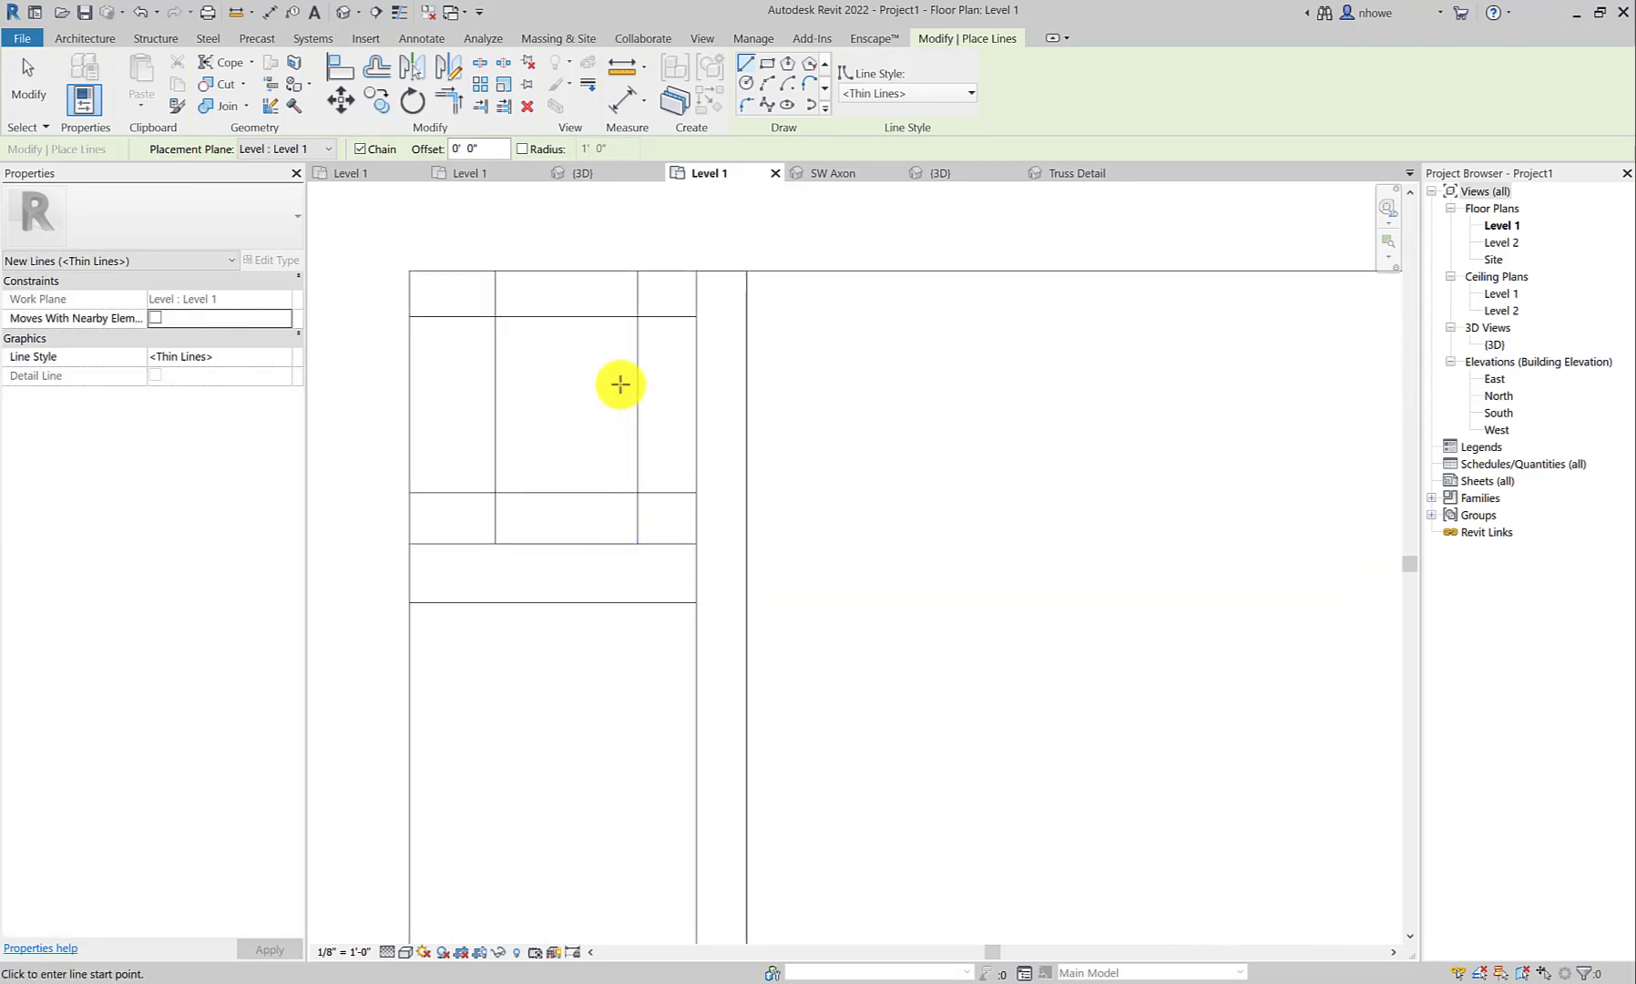
pyautogui.click(28, 82)
pyautogui.scroll(1, 639, 446)
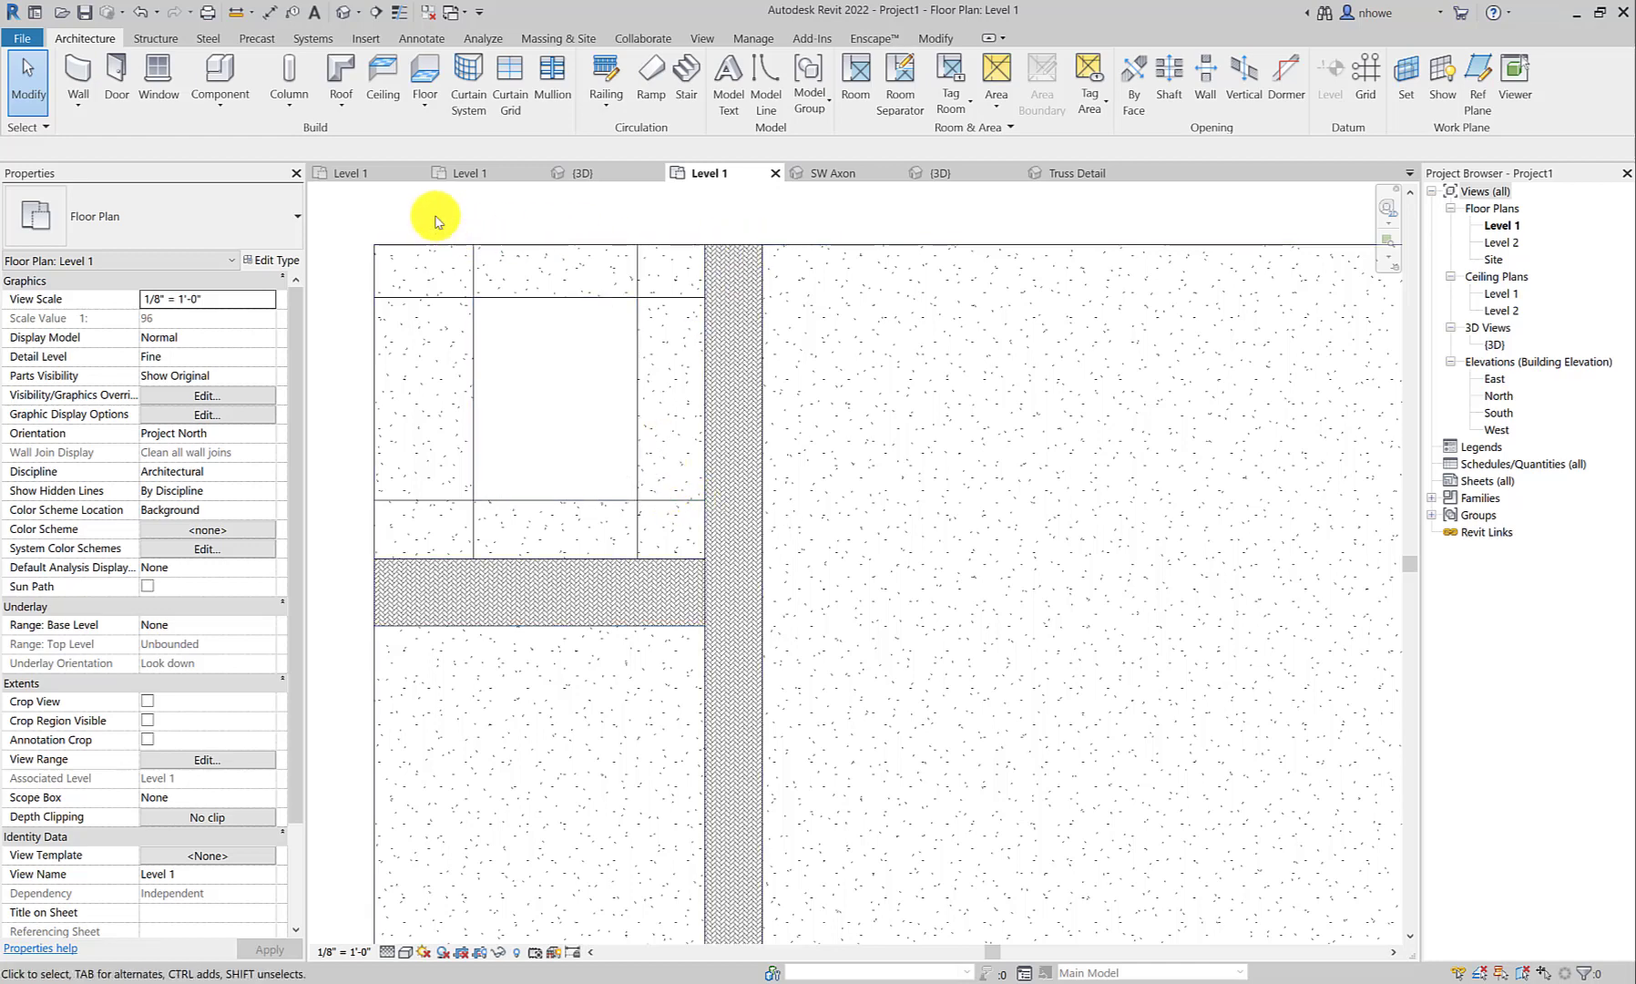
# Examine the paving regions and joint lines at both ends of the slab in the Coffee Shop Project 2021 Level 1 floor plan.
pyautogui.click(376, 174)
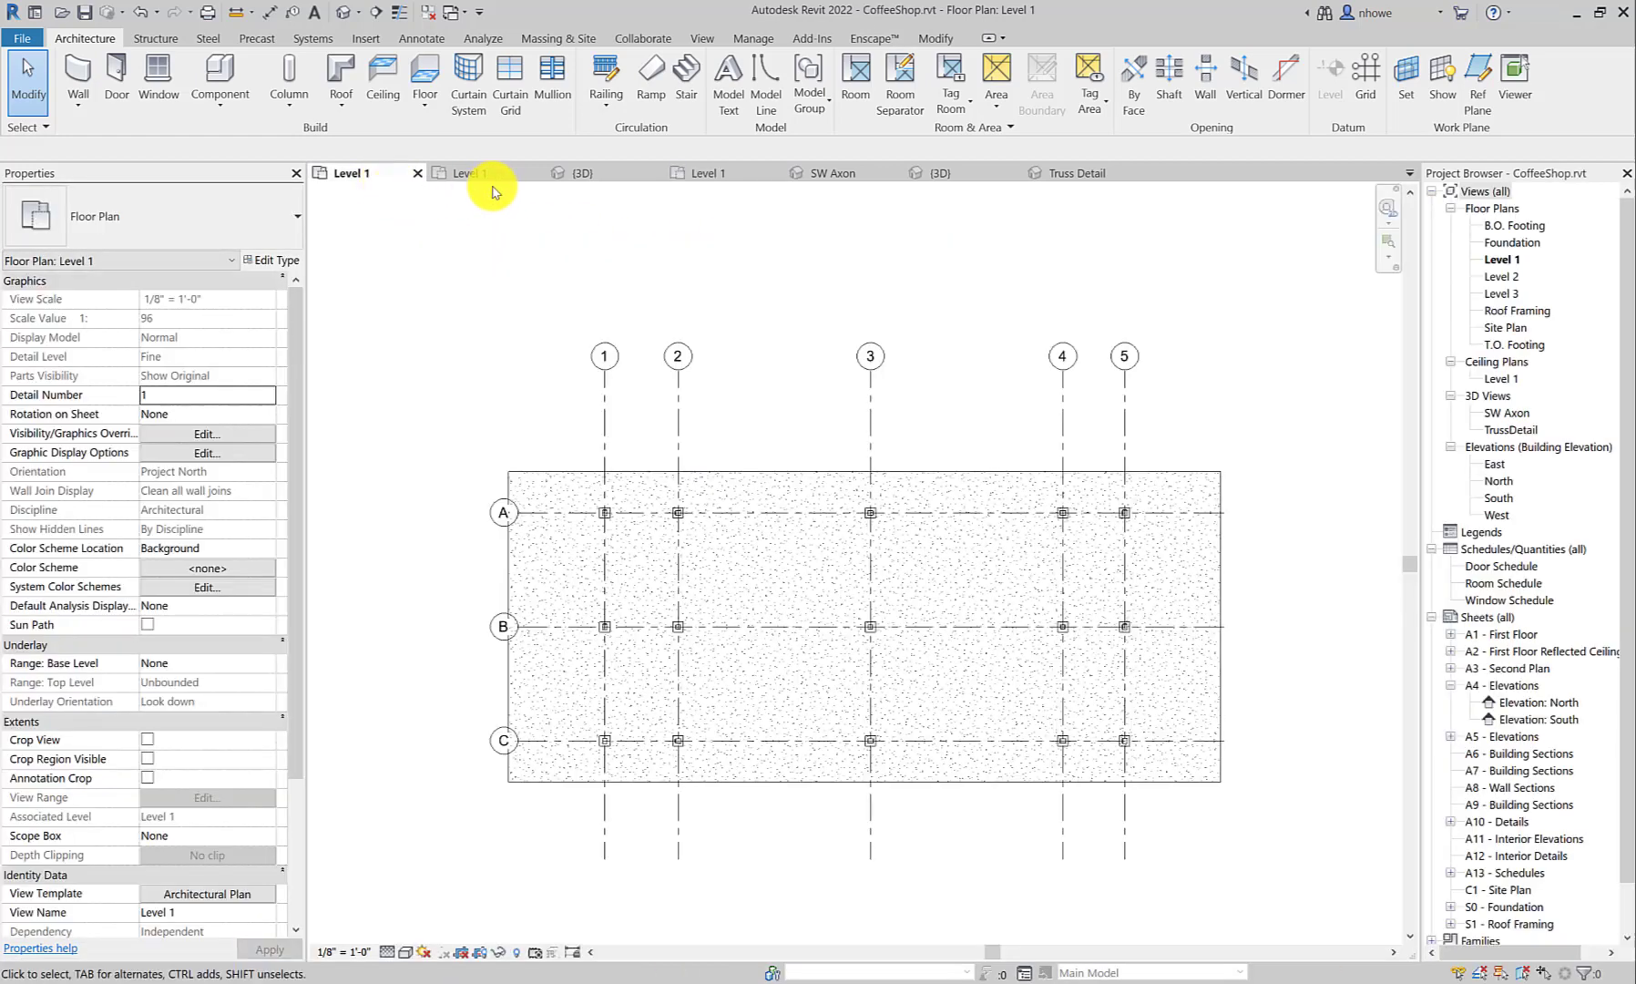
pyautogui.click(485, 173)
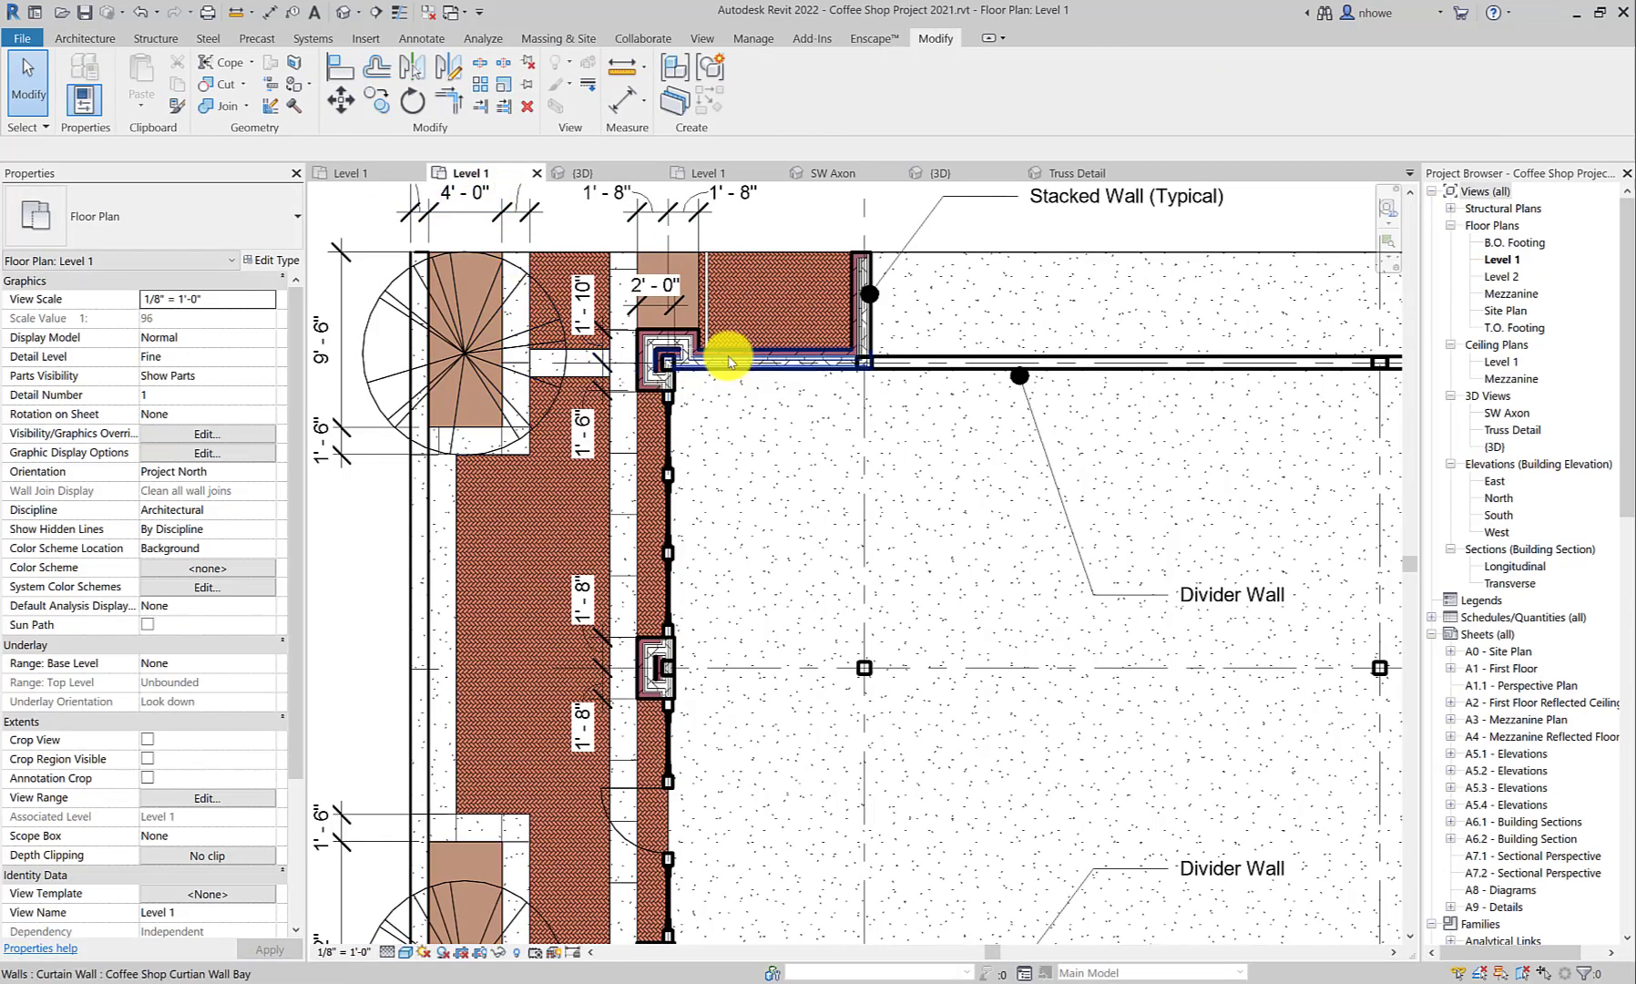
pyautogui.scroll(-3, 614, 405)
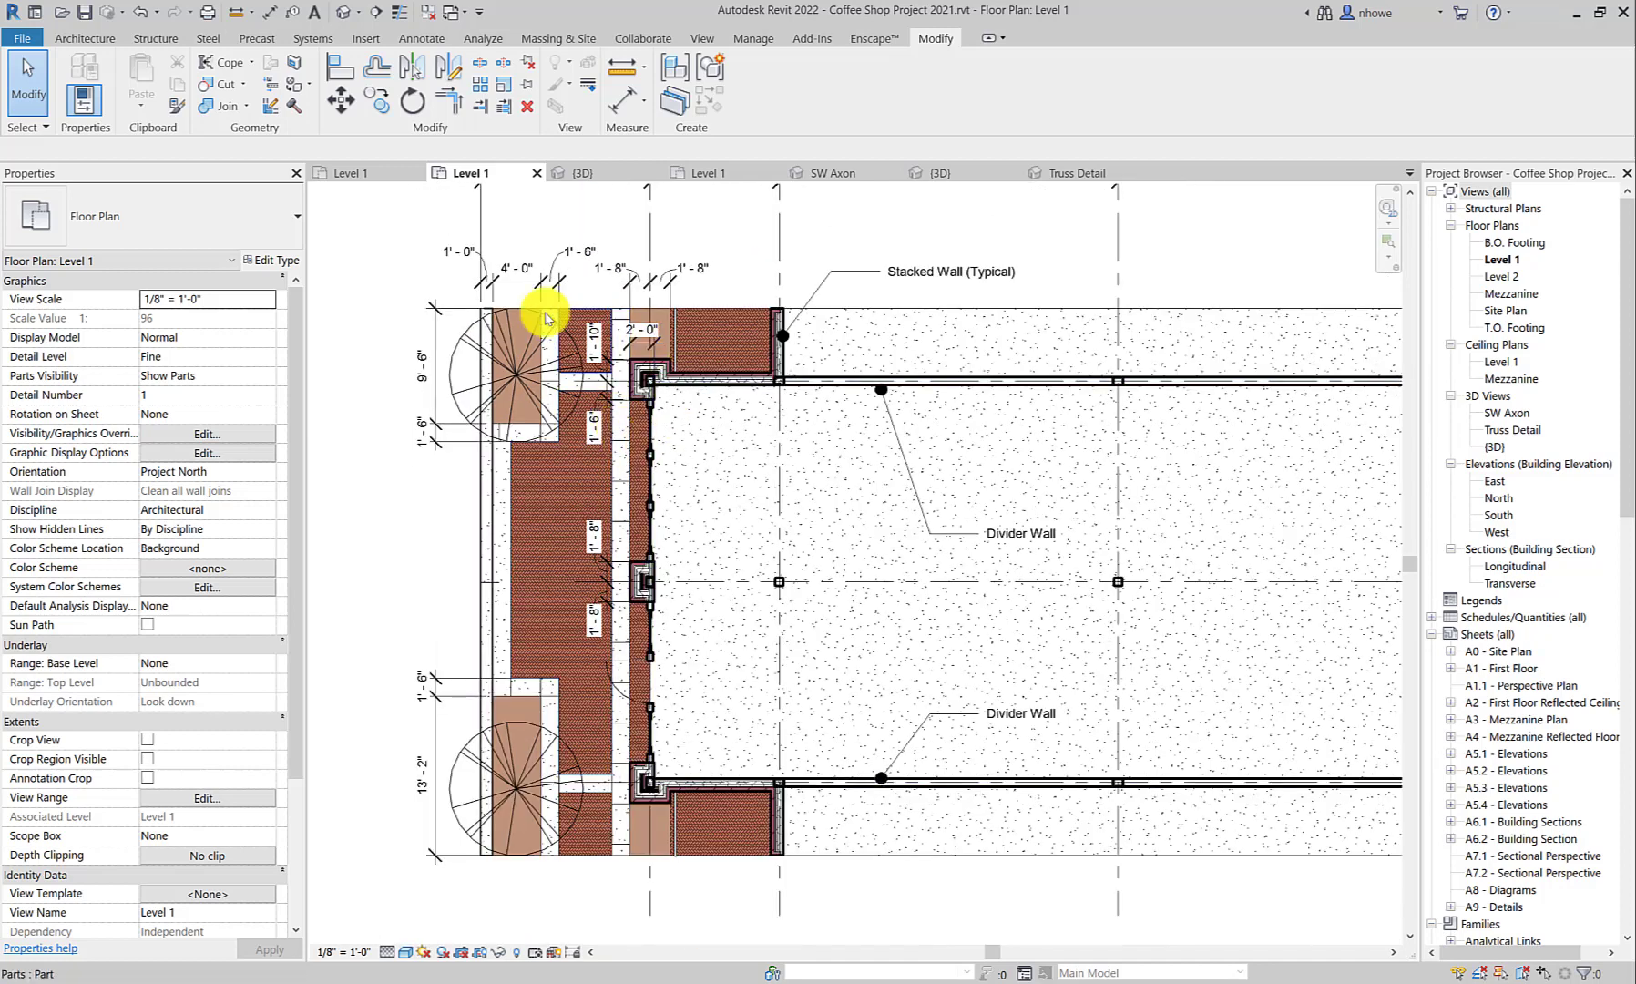
pyautogui.scroll(-2, 802, 619)
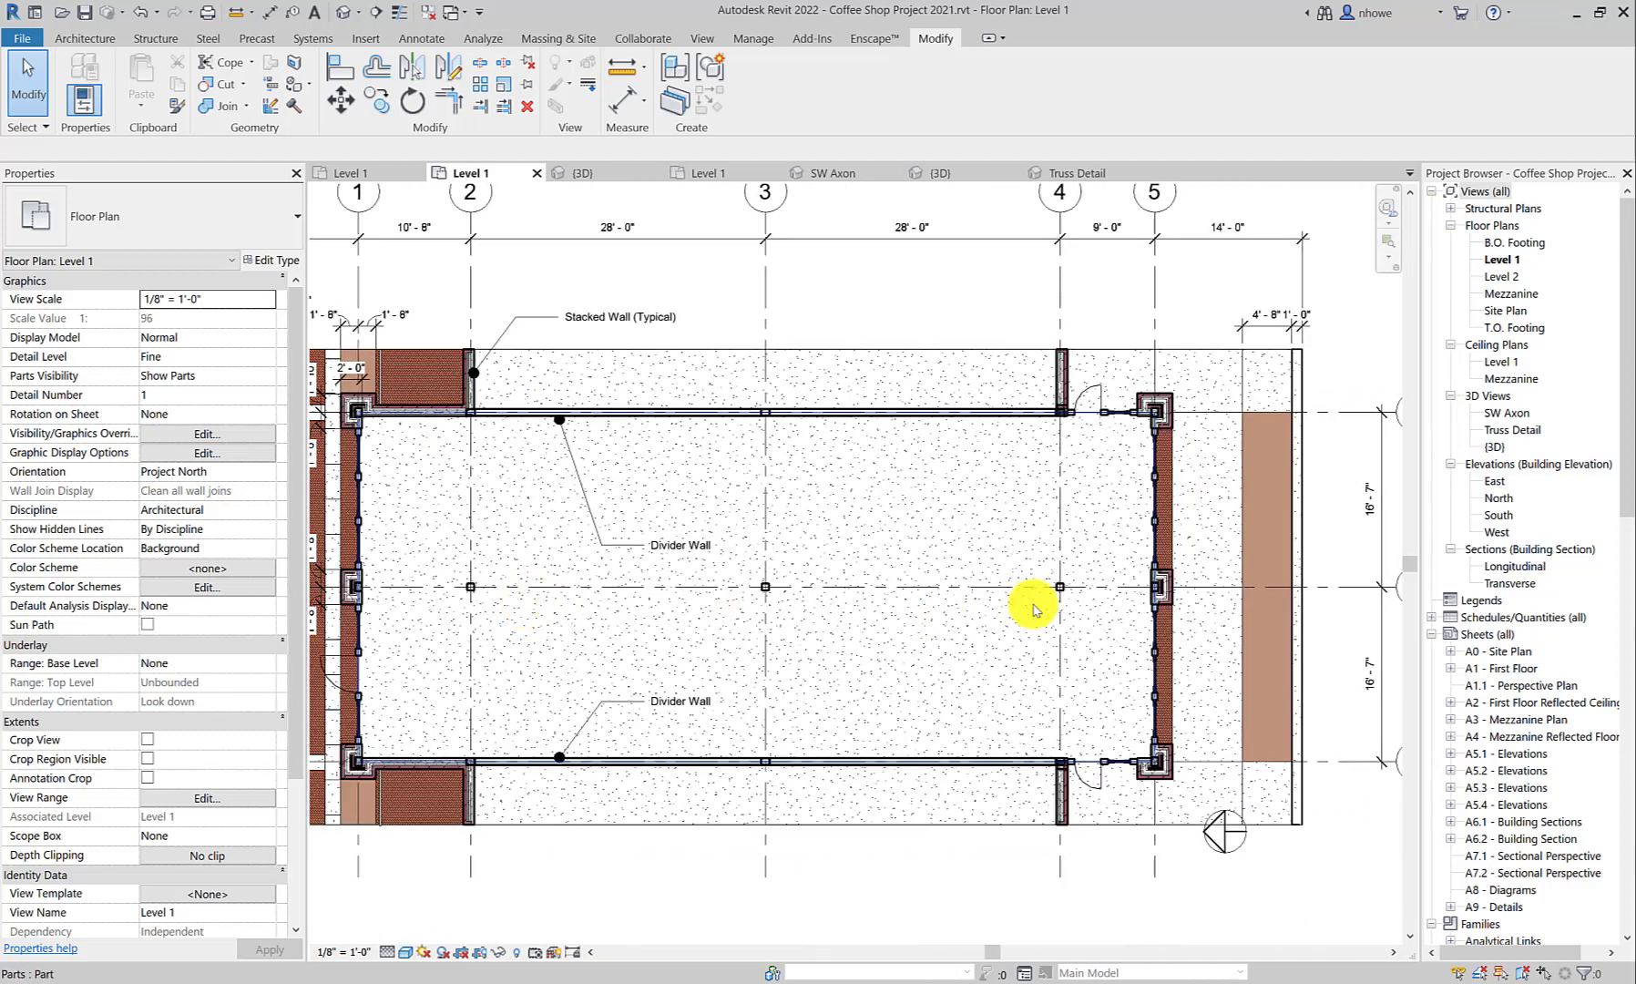
pyautogui.moveTo(1034, 609); pyautogui.dragTo(742, 603, button='middle')
pyautogui.scroll(2, 1014, 364)
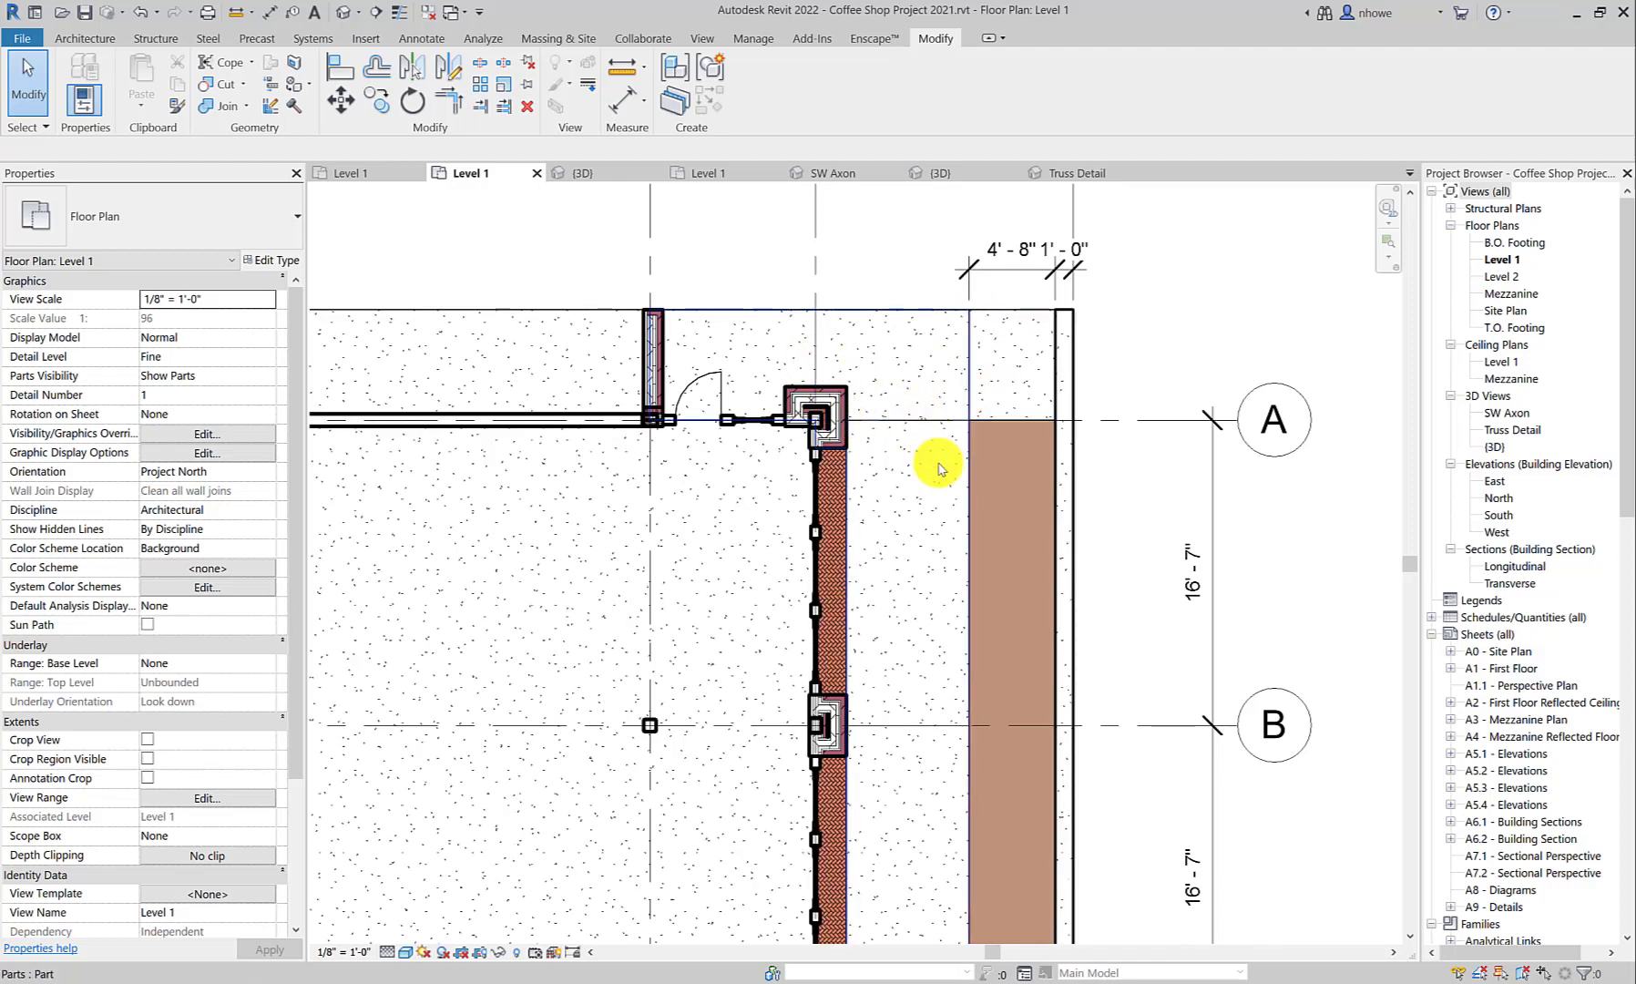
pyautogui.scroll(-1, 941, 469)
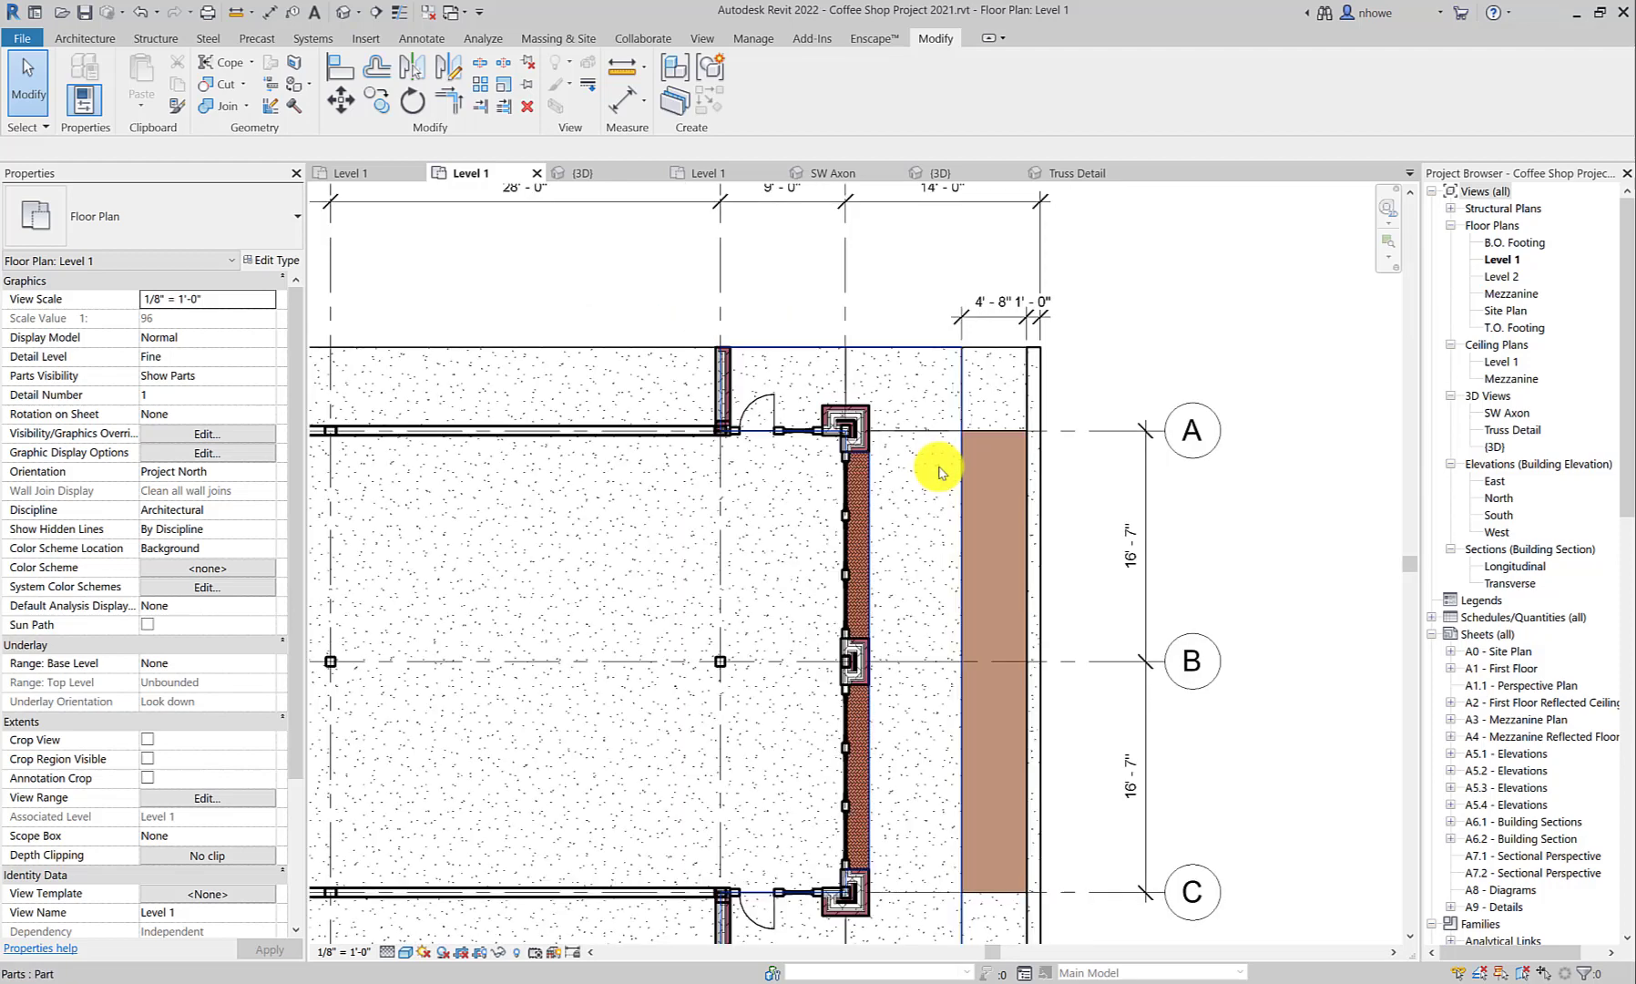
pyautogui.scroll(-1, 934, 492)
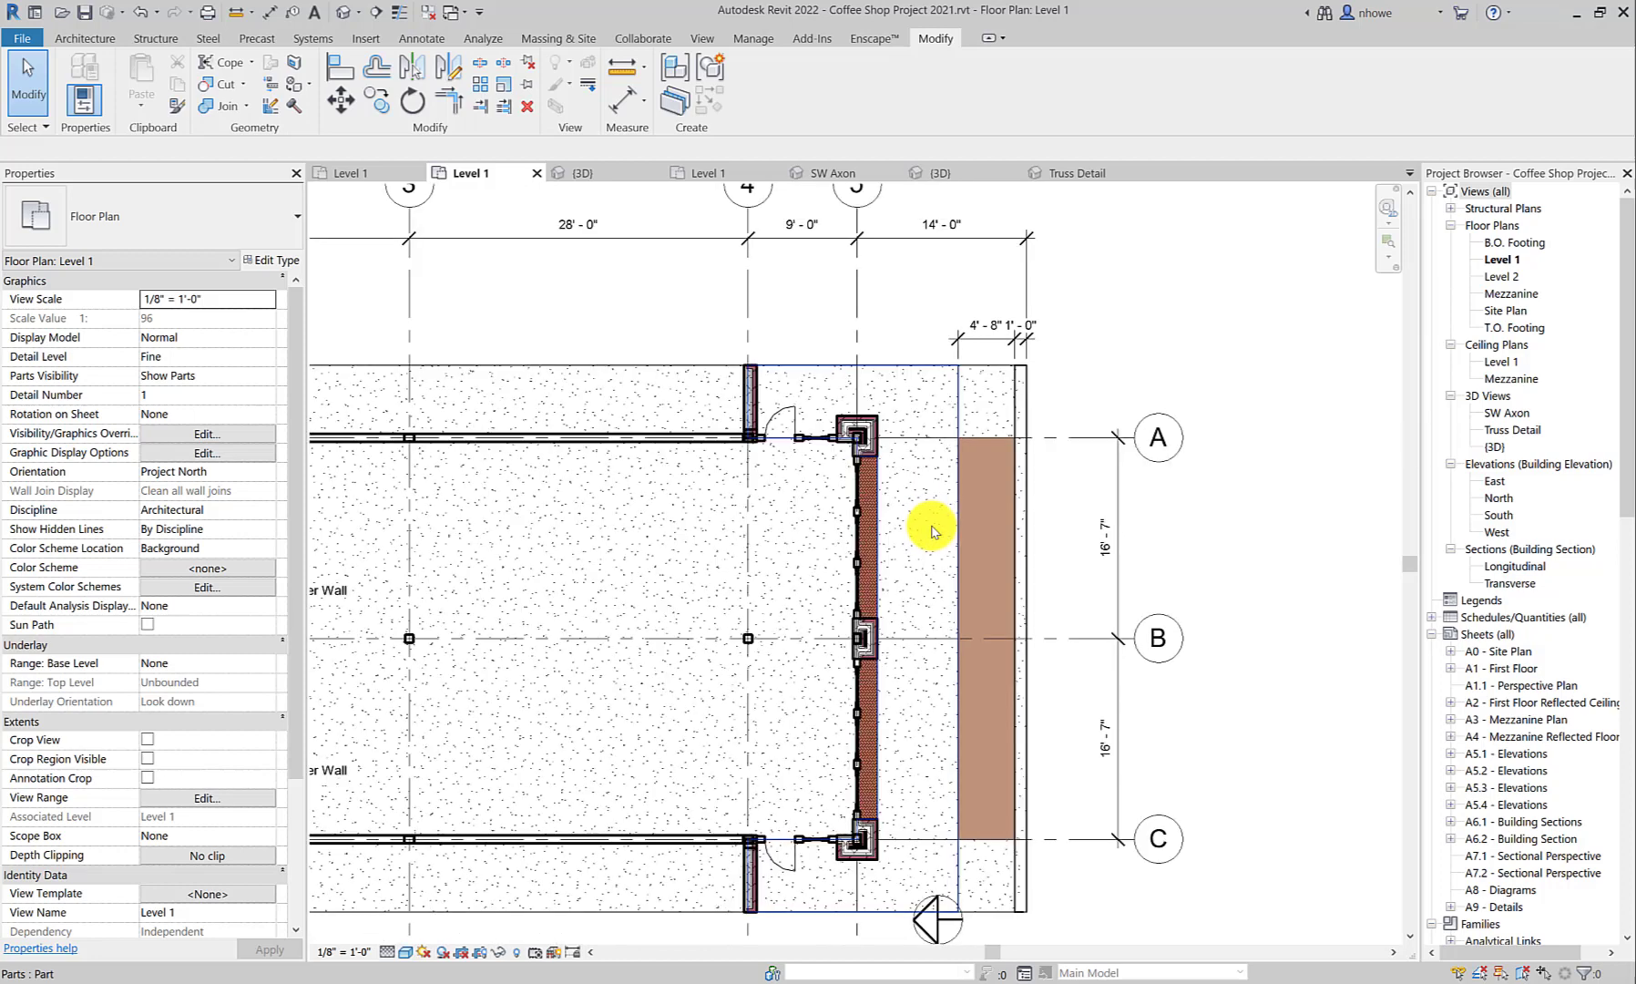